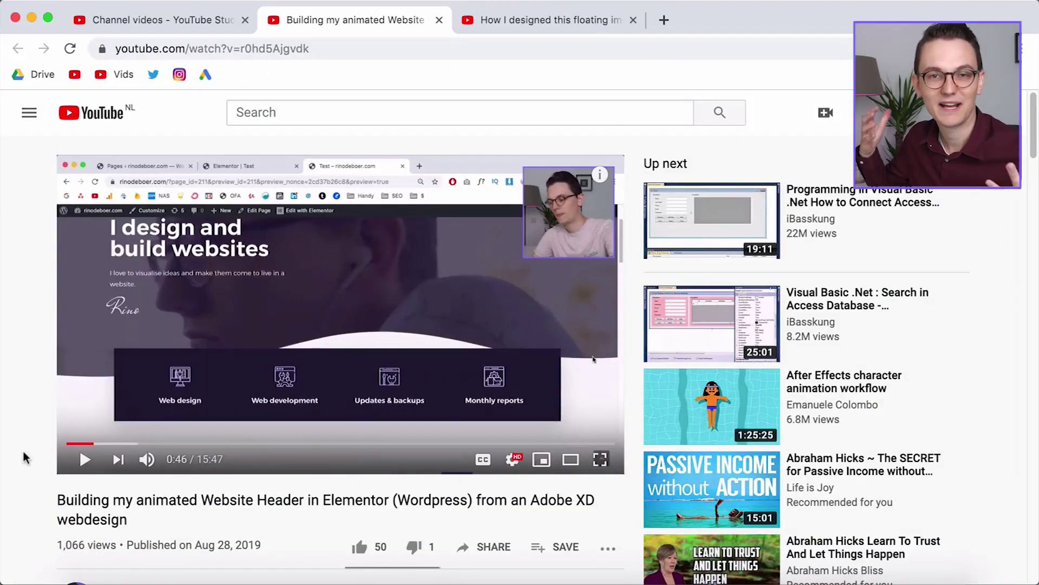
Read through the viewer comments below the animated website header video.
scroll(24, 457, "down", 20)
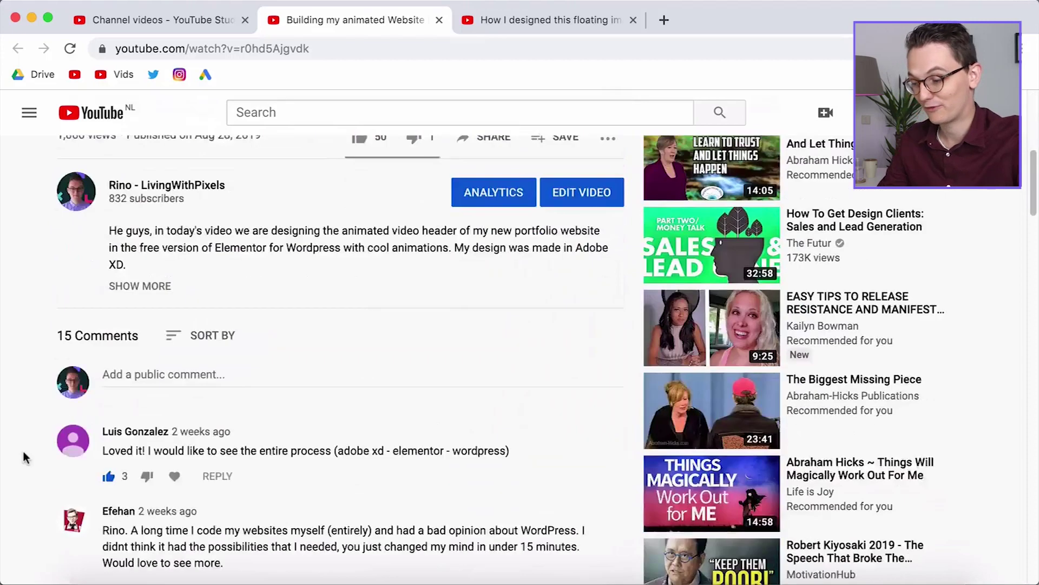
scroll(24, 455, "down", 6)
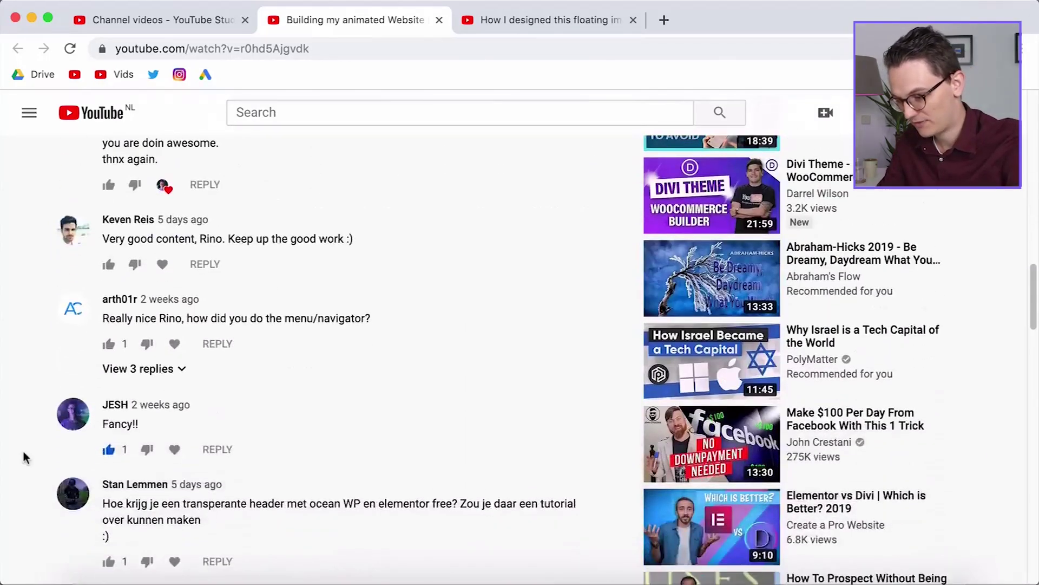
scroll(24, 458, "up", 1)
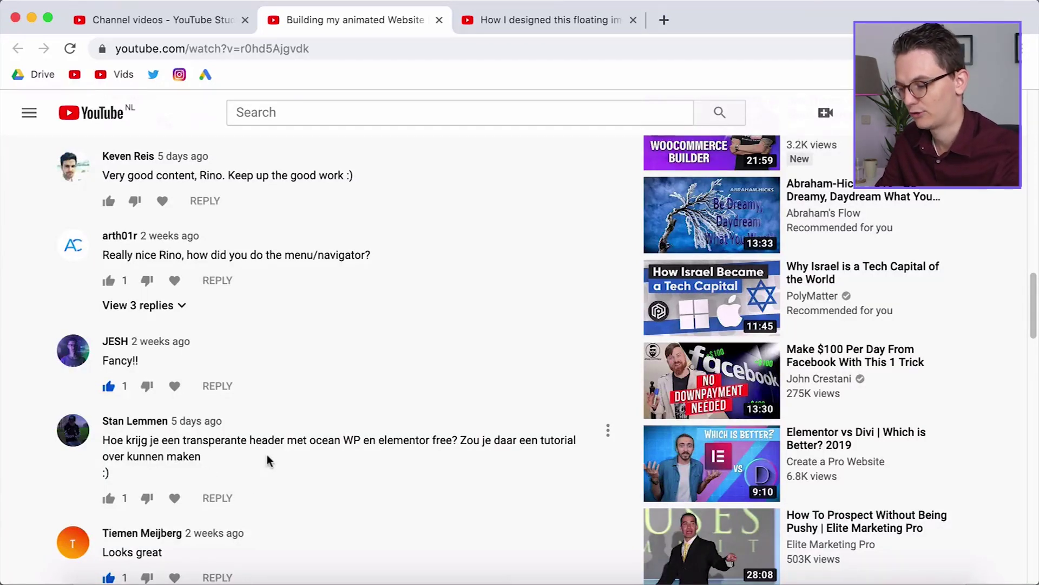
scroll(384, 465, "up", 10)
scroll(383, 467, "up", 4)
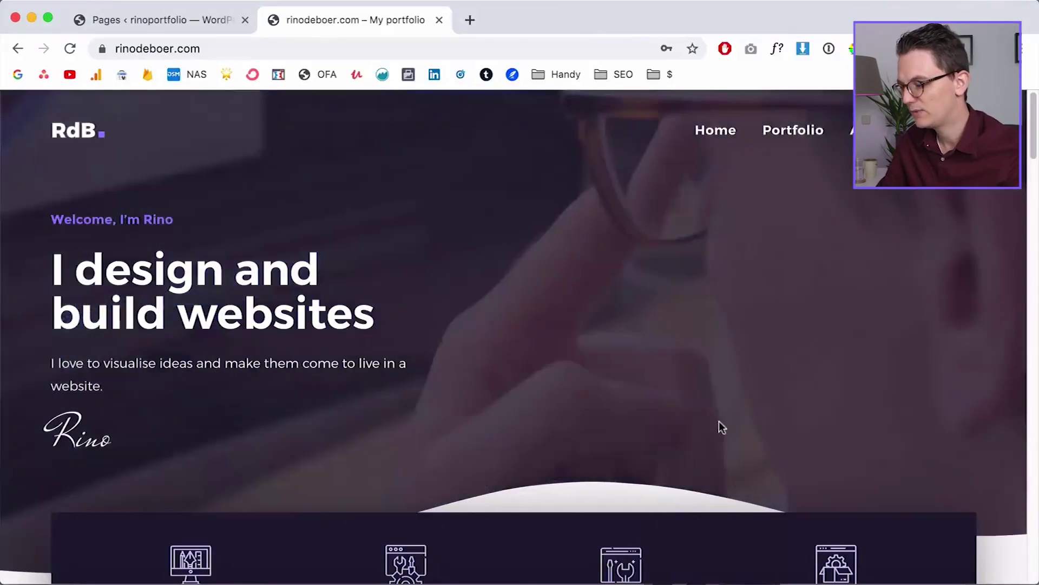
Review the finished rinodeboer.com home page, from its header through the services, clients and statistics sections.
scroll(719, 426, "down", 10)
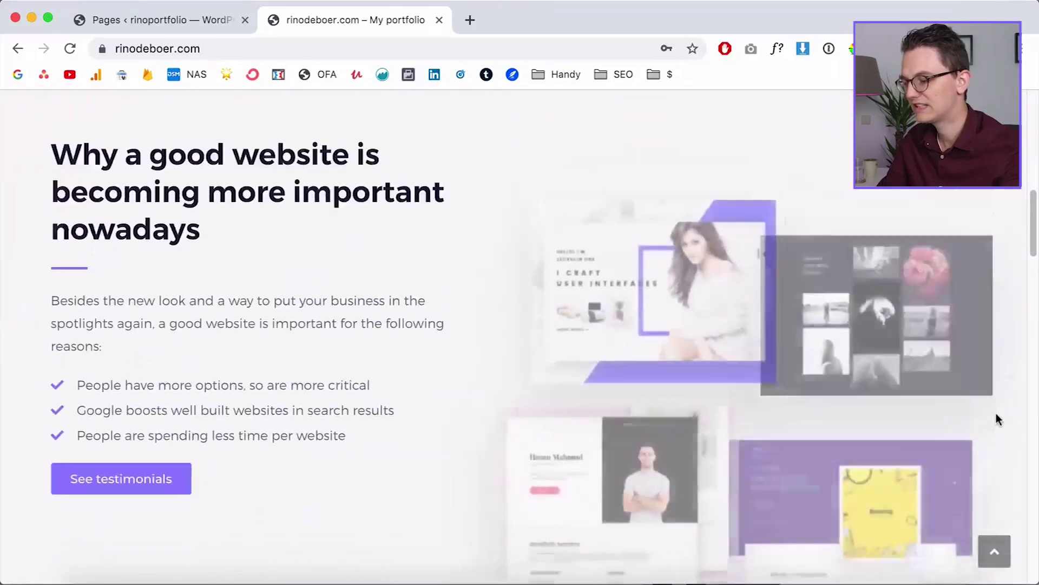
scroll(576, 404, "up", 7)
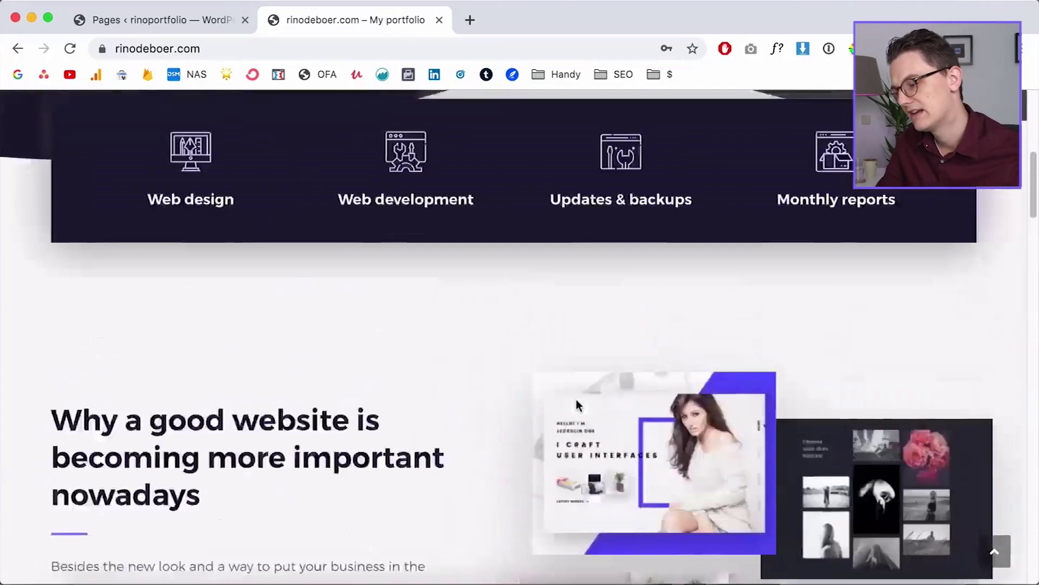
scroll(576, 404, "down", 2)
scroll(576, 404, "down", 5)
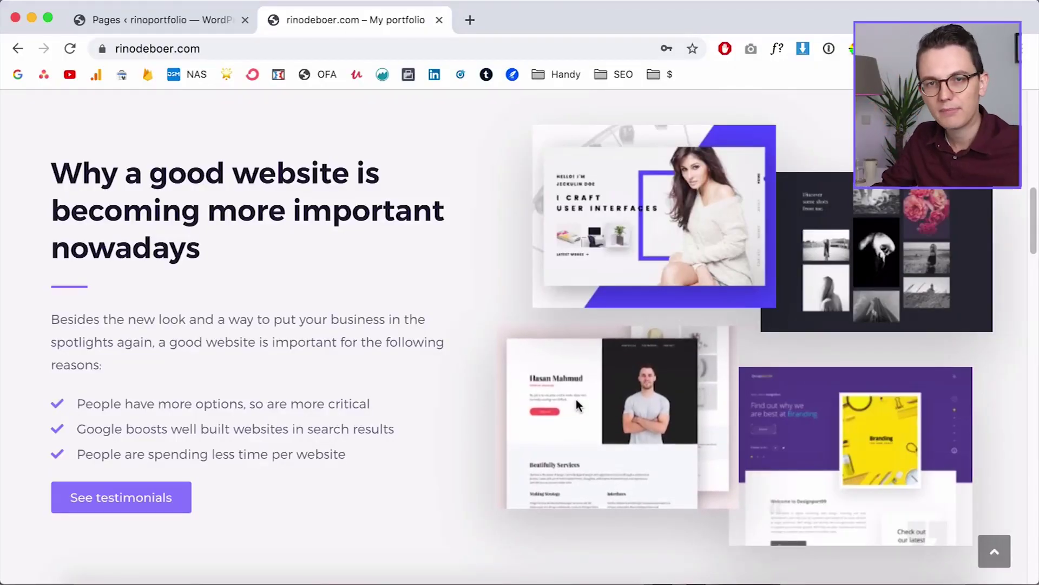
scroll(576, 400, "down", 2)
scroll(576, 405, "down", 15)
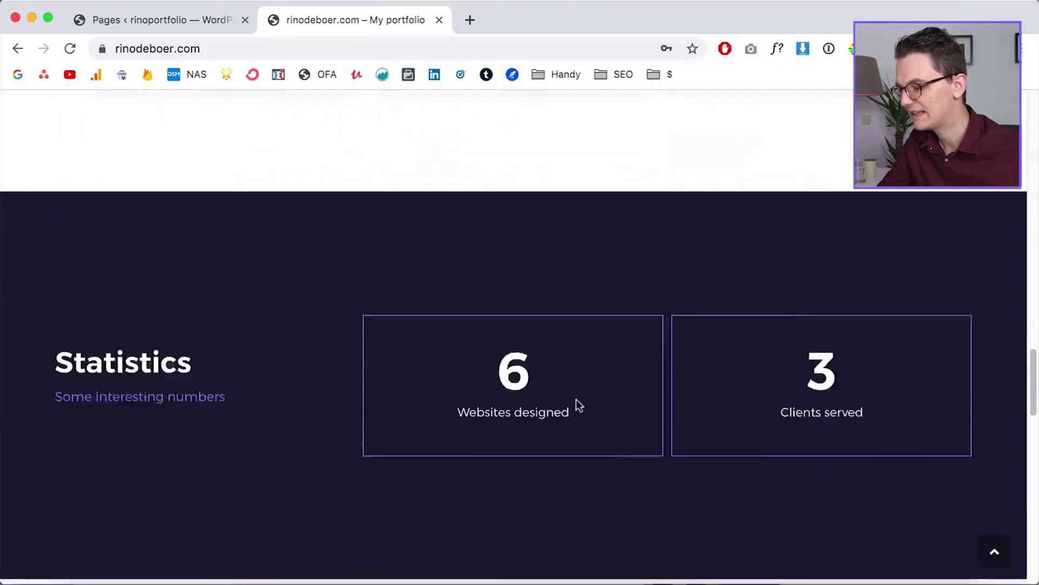
scroll(576, 405, "up", 6)
scroll(577, 400, "up", 8)
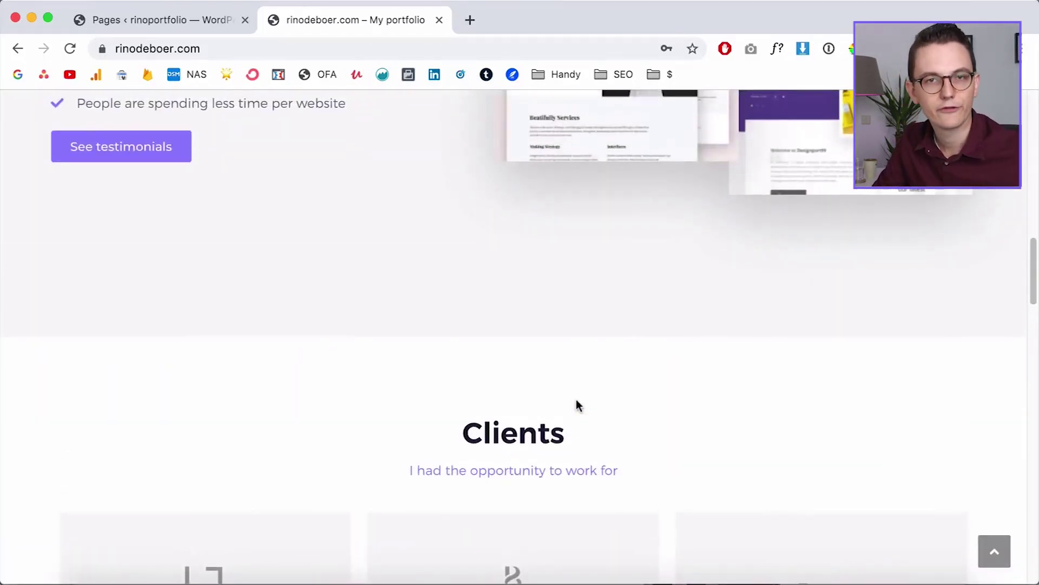
scroll(576, 400, "up", 8)
scroll(576, 400, "up", 10)
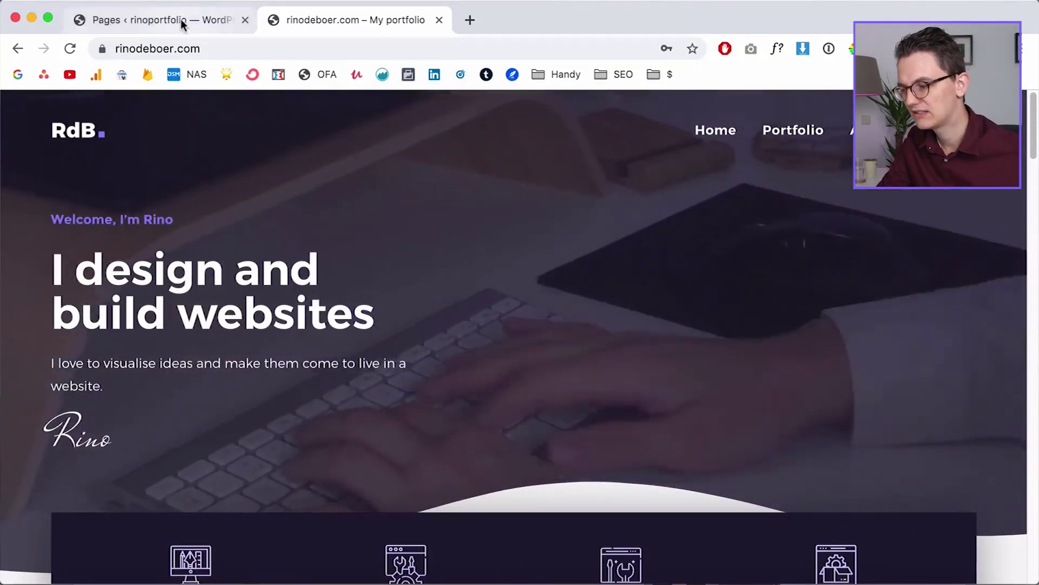
Examine the header and footer of the local rinoportfolio Home page and compare them with the finished rinodeboer.com site.
left_click(216, 21)
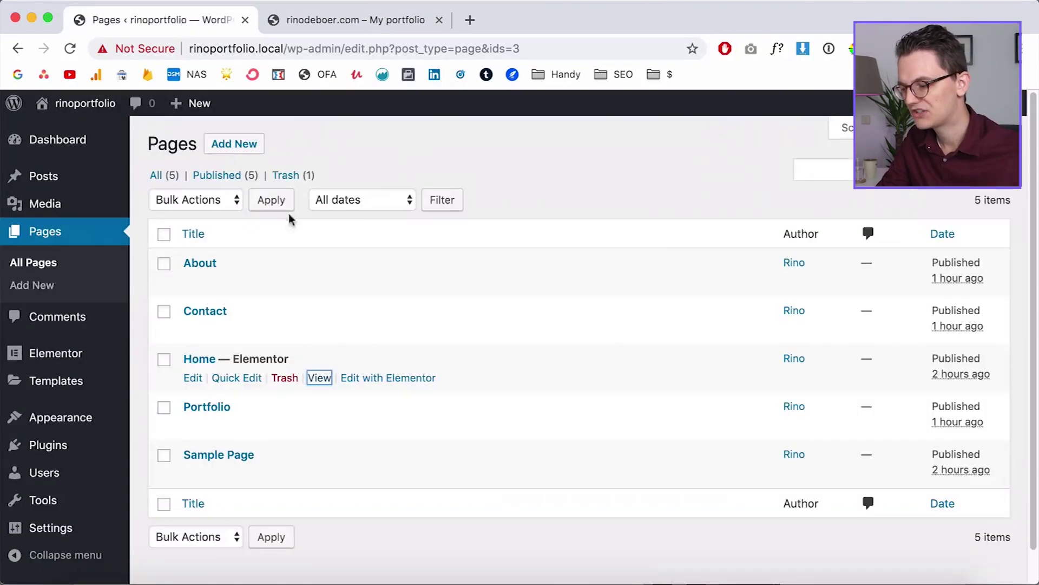
left_click(335, 19)
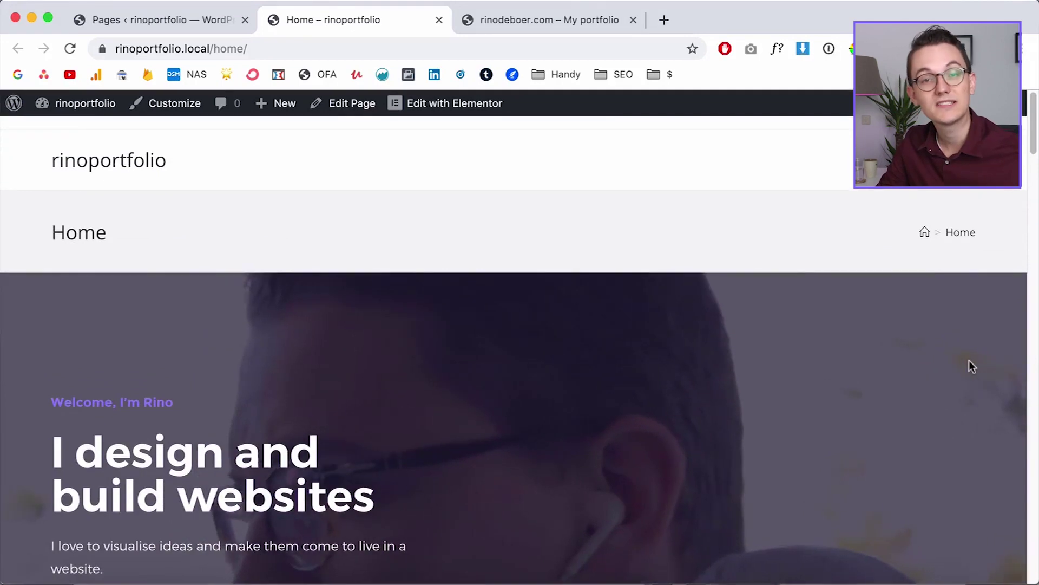
scroll(969, 361, "down", 15)
scroll(969, 361, "down", 10)
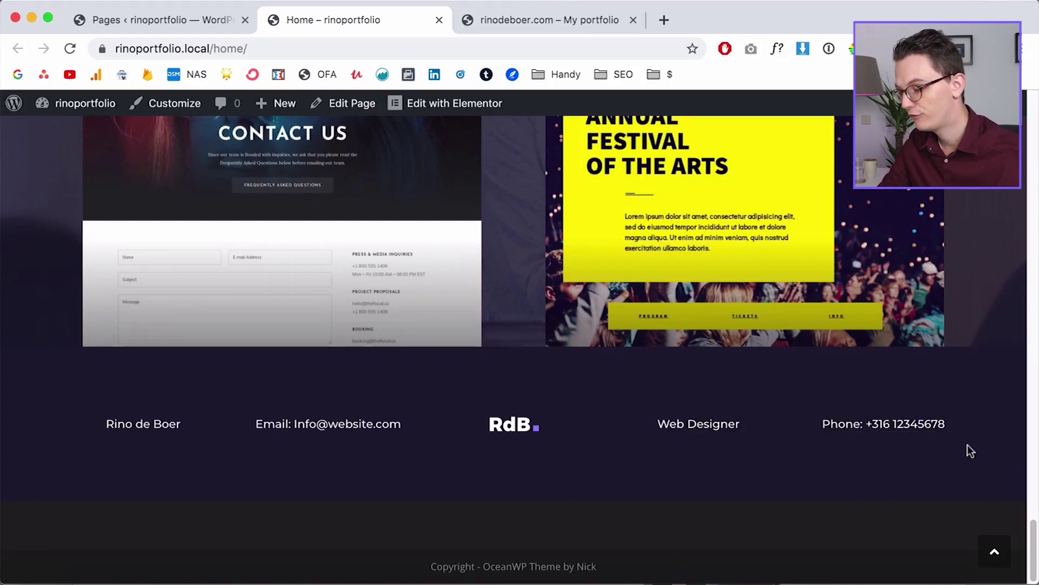
scroll(558, 386, "up", 20)
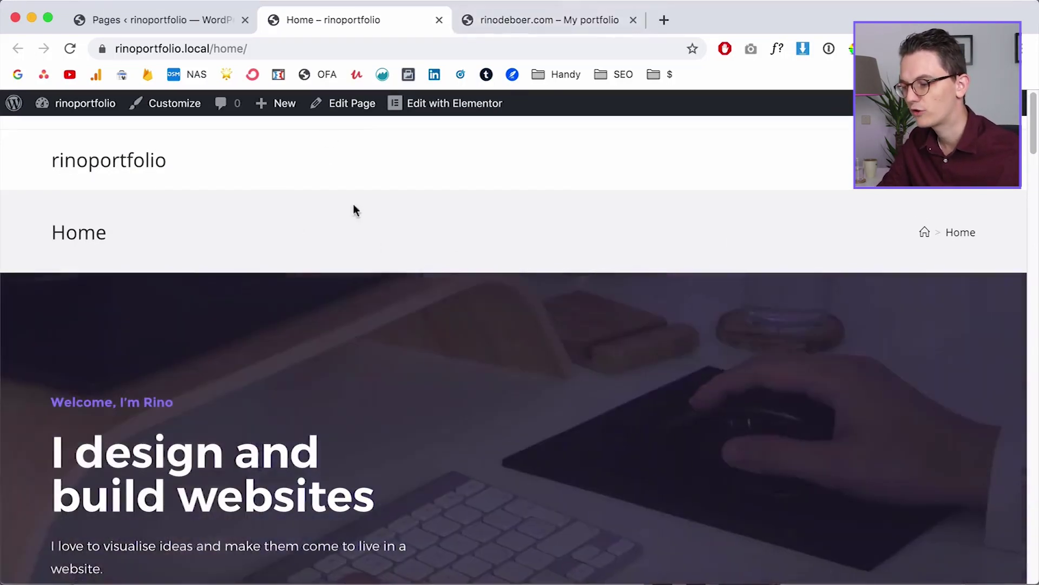
left_click(508, 21)
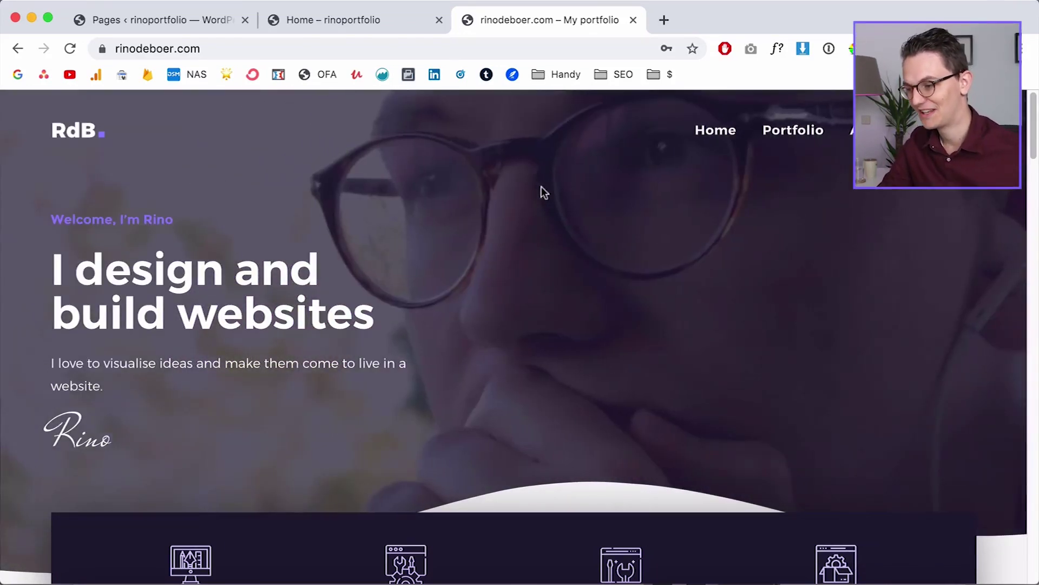
Search the WordPress theme directory for "oceanwp" from the rinoportfolio admin.
left_click(147, 21)
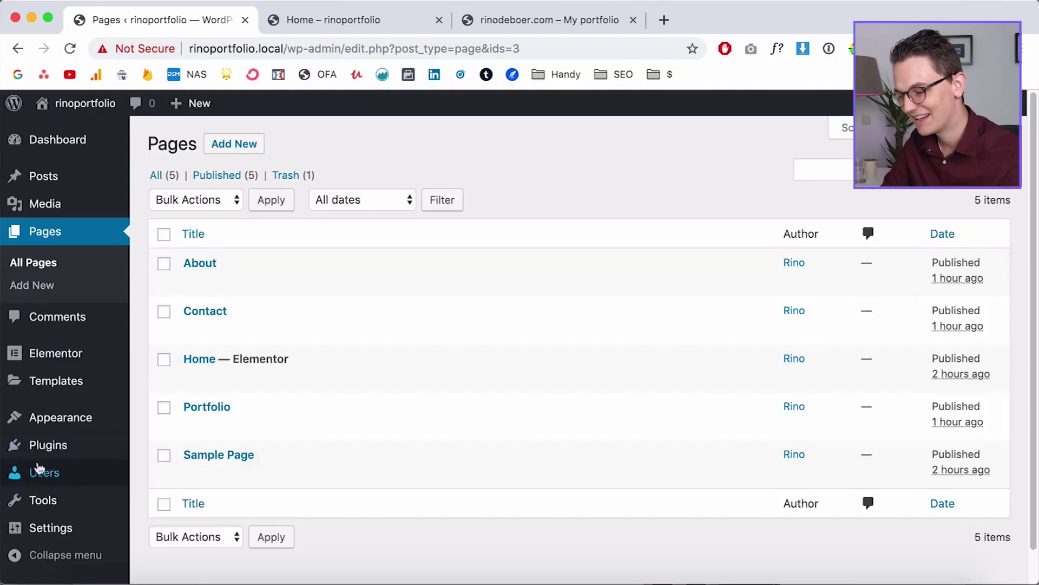
mouse_move(63, 428)
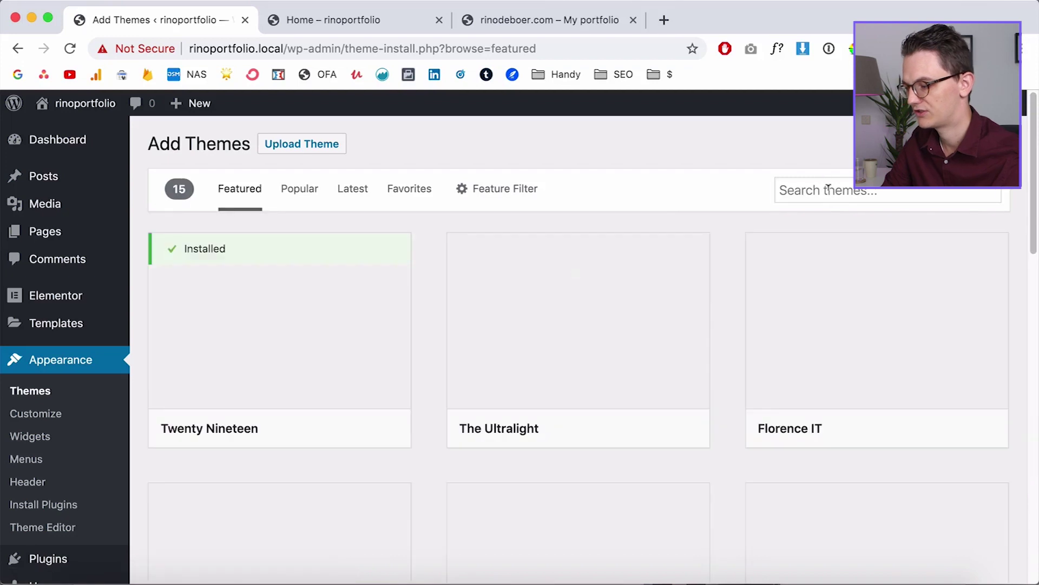
type("oceanwp")
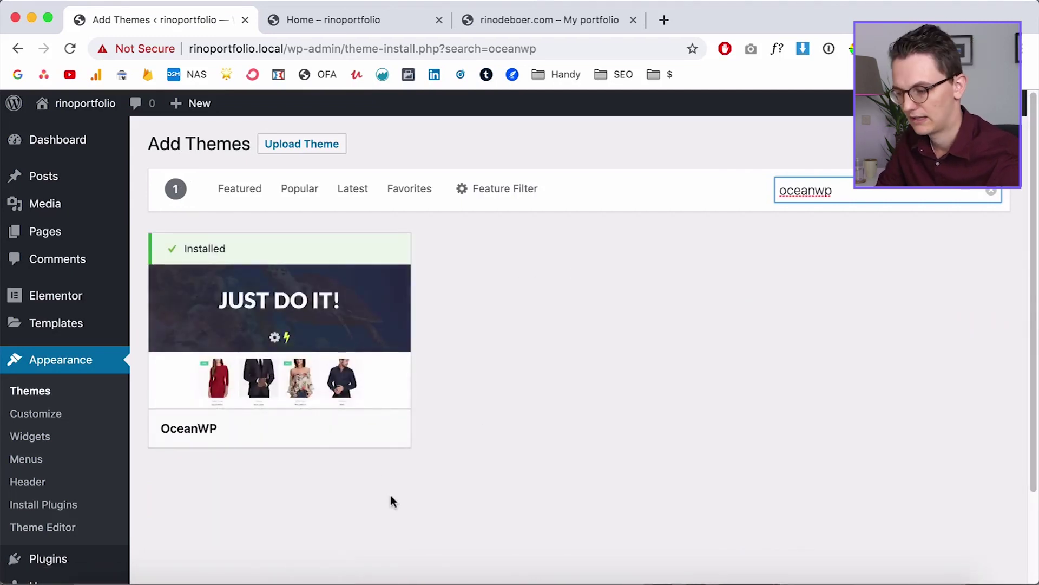
Open the local Home page in the theme customizer and zoom the browser out to fit the desktop layout.
left_click(365, 24)
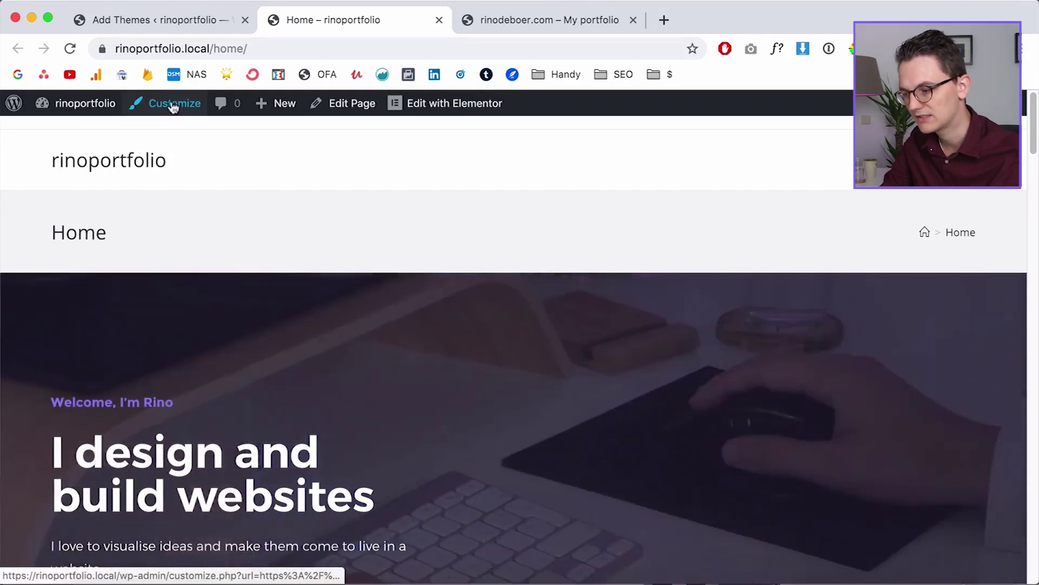
left_click(172, 104)
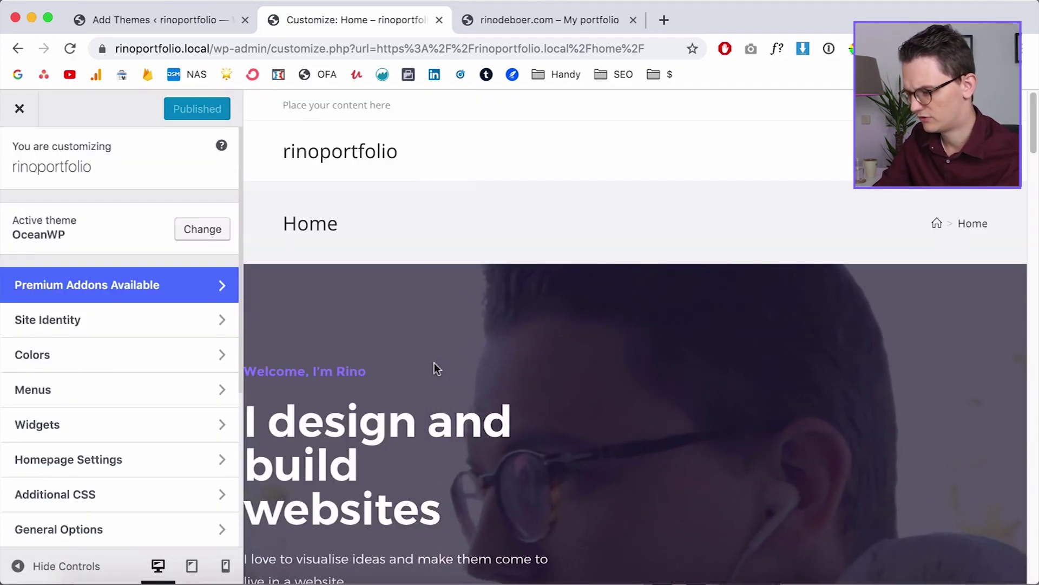
key("super+minus")
key("super+minus")
key("super+minus")
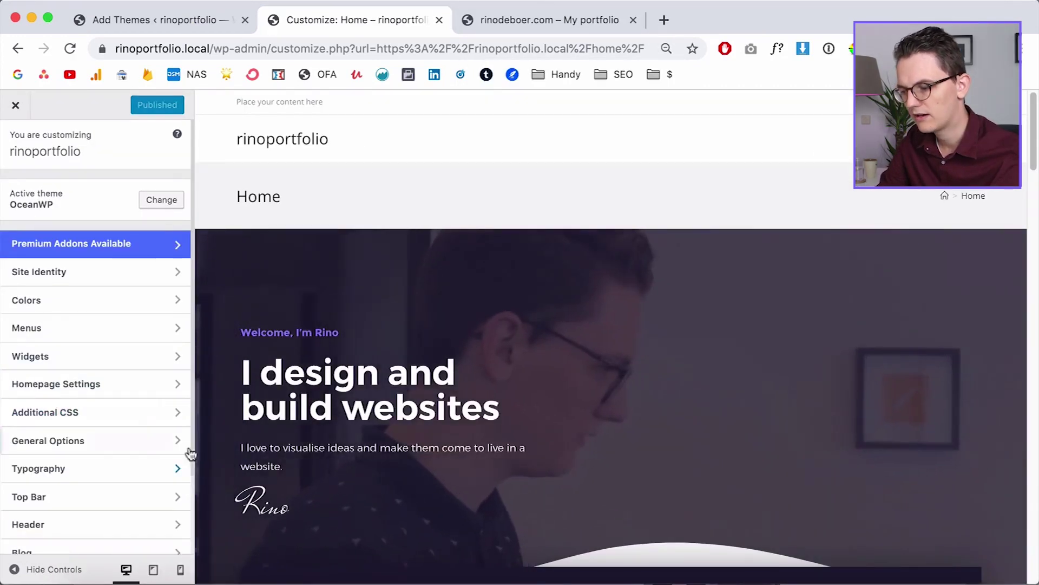
Disable the theme's footer widgets area in the customizer.
scroll(203, 423, "down", 20)
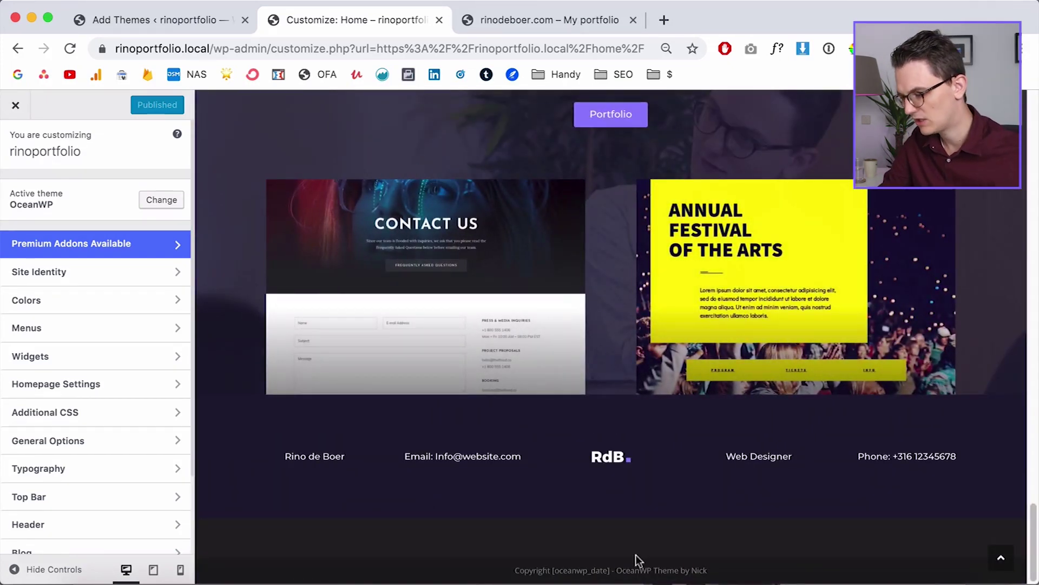
scroll(103, 444, "down", 4)
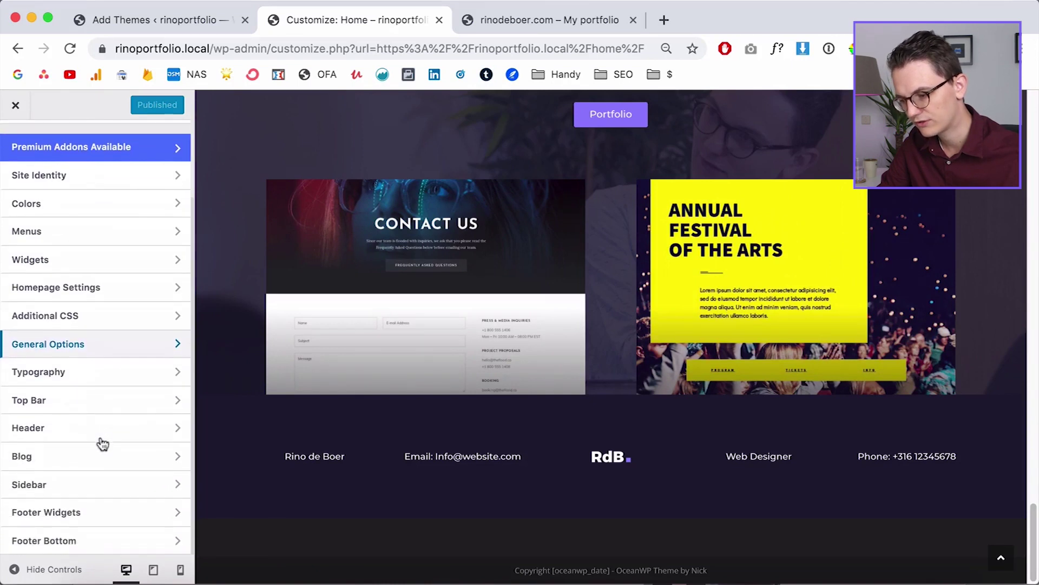
left_click(107, 516)
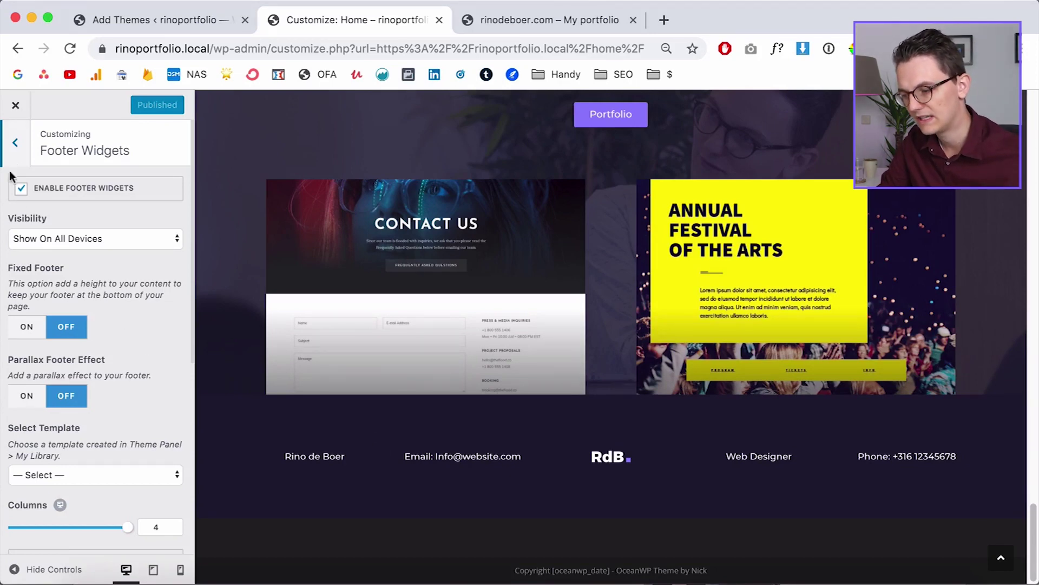
left_click(22, 190)
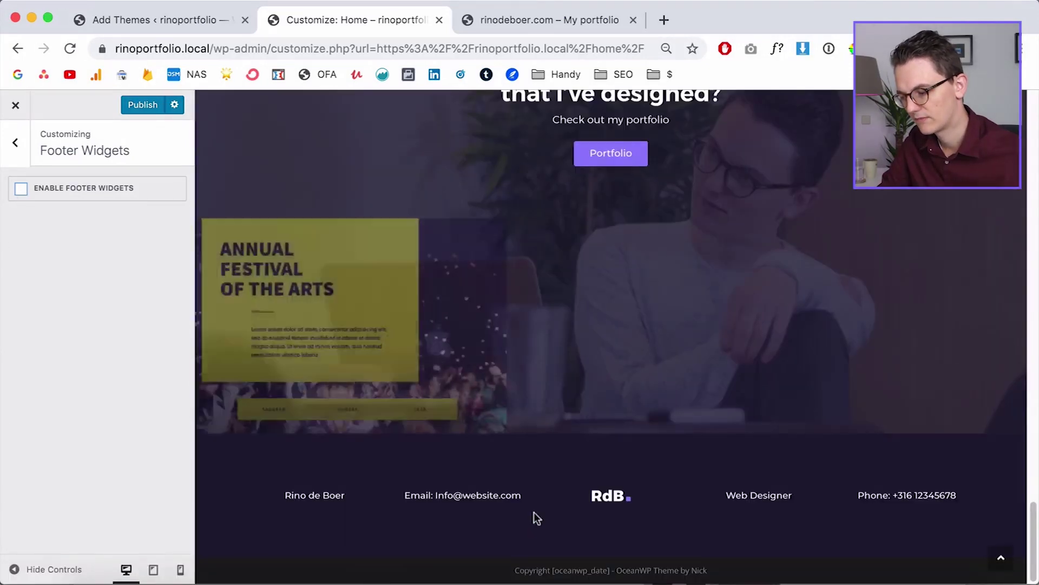
Disable the theme's footer bottom area that holds the copyright line.
left_click(15, 144)
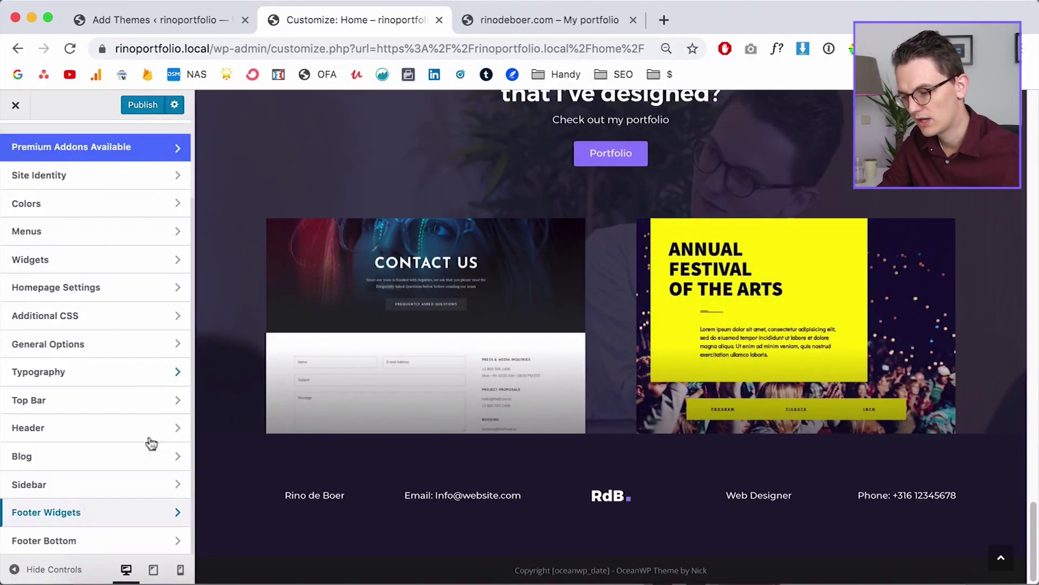
left_click(93, 542)
left_click(21, 189)
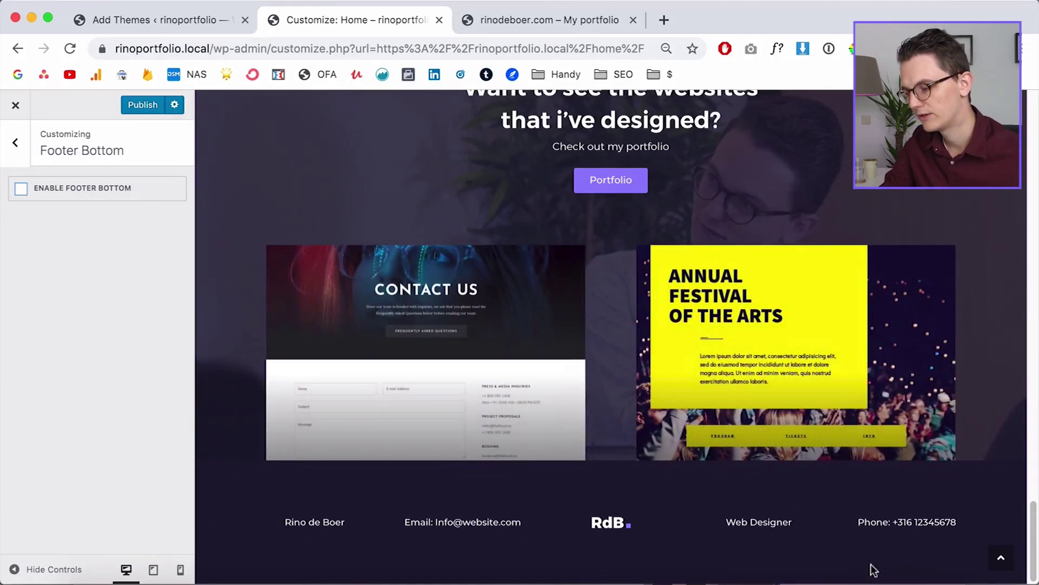
Publish the customizer changes and check the footer on the published Home page.
left_click(1001, 560)
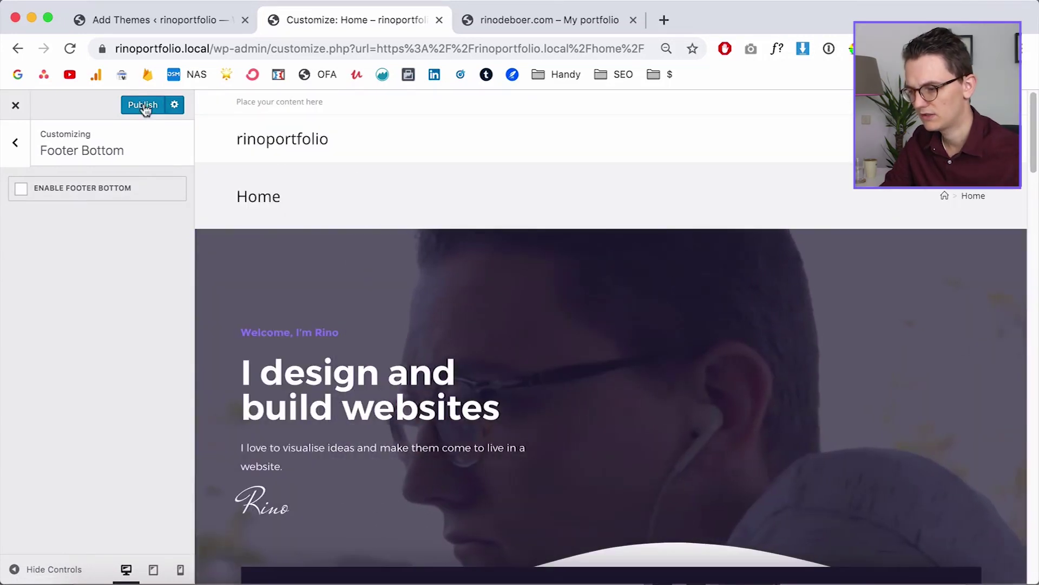
left_click(144, 106)
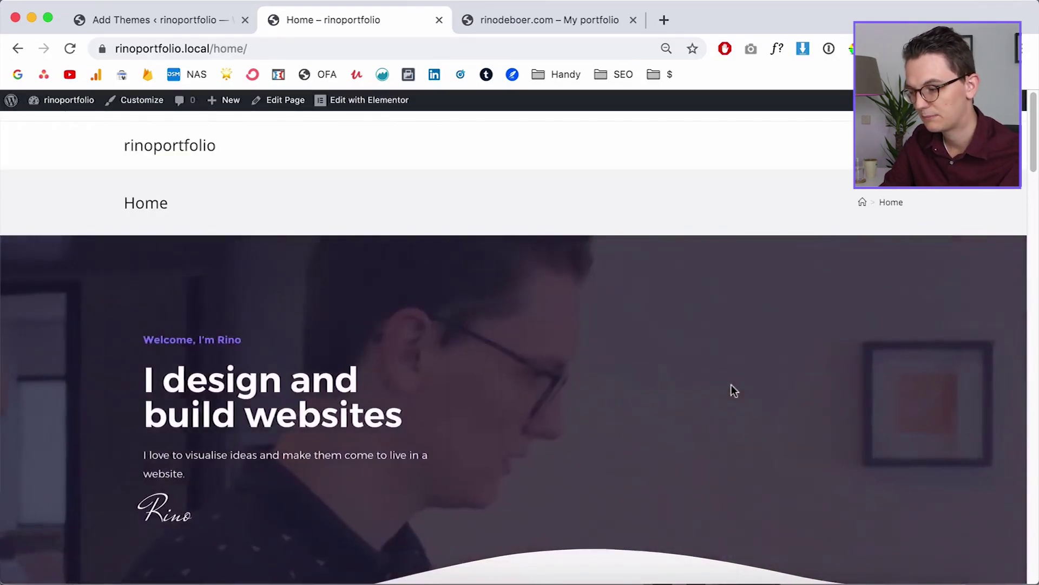
scroll(732, 385, "down", 20)
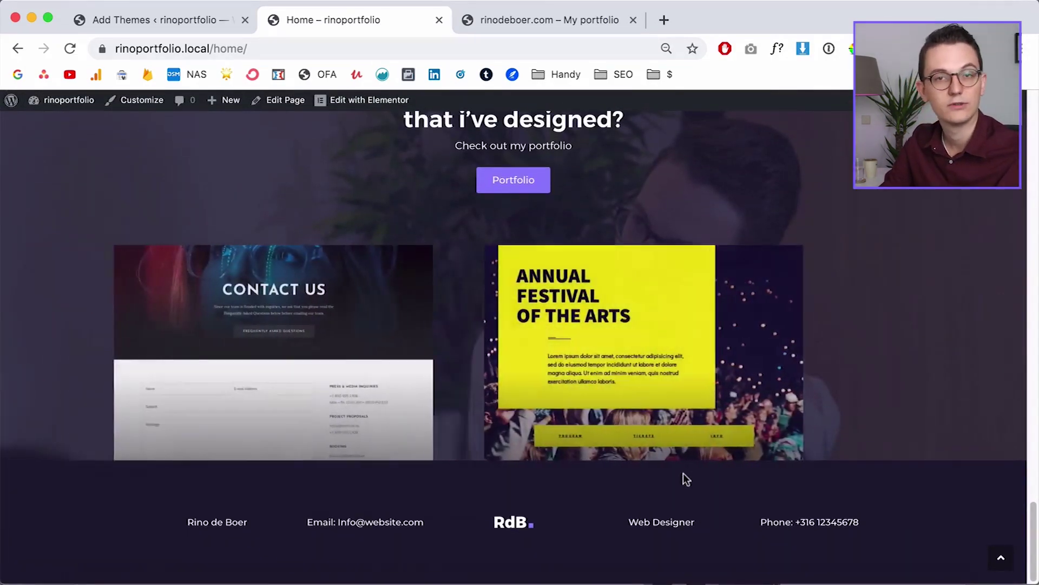
scroll(683, 472, "up", 20)
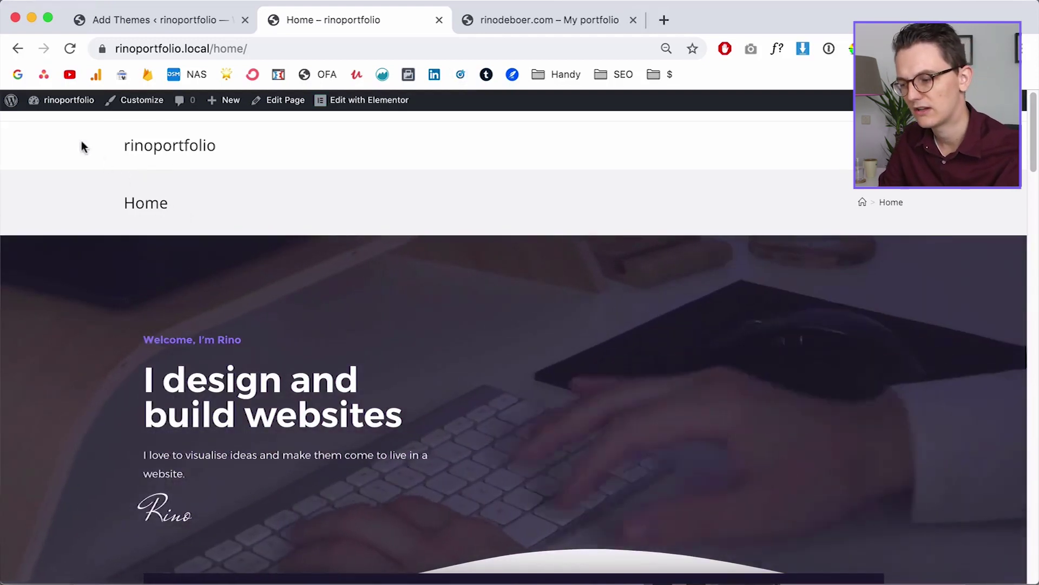
Open the WordPress Menus page of the rinoportfolio site in a separate browser tab.
mouse_move(61, 100)
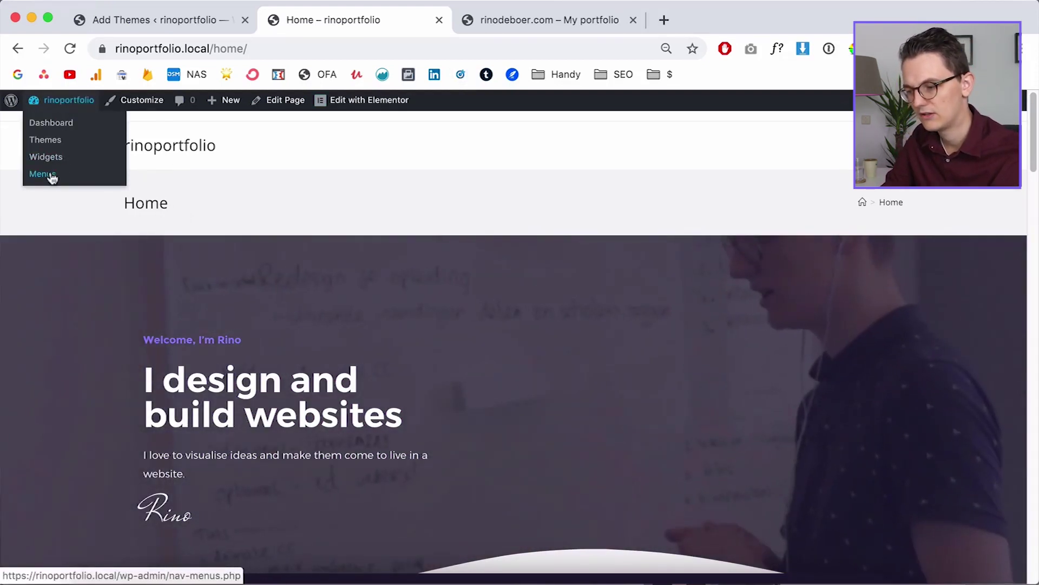
left_click(47, 176, "super")
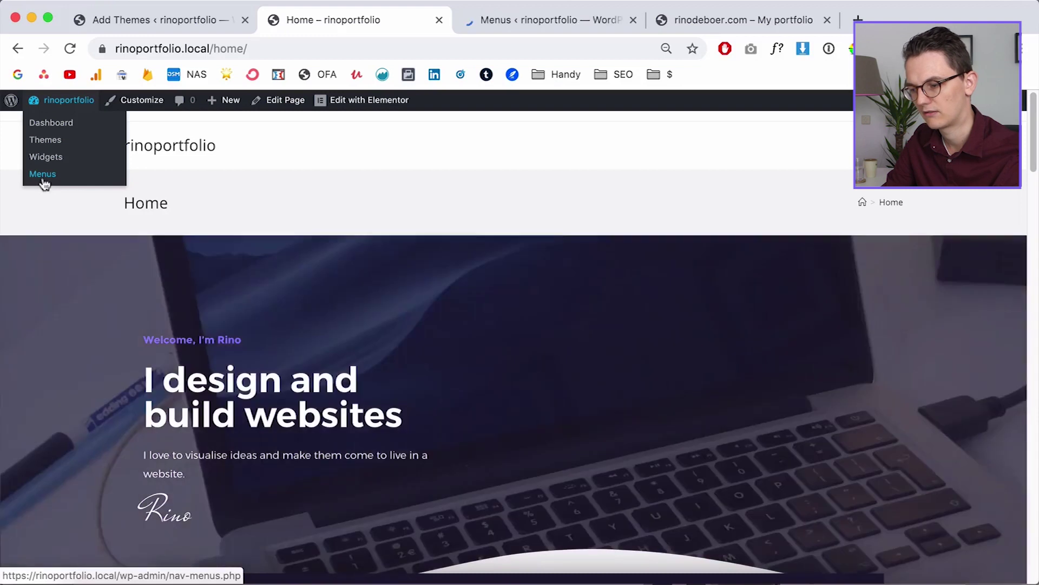
left_click(532, 18)
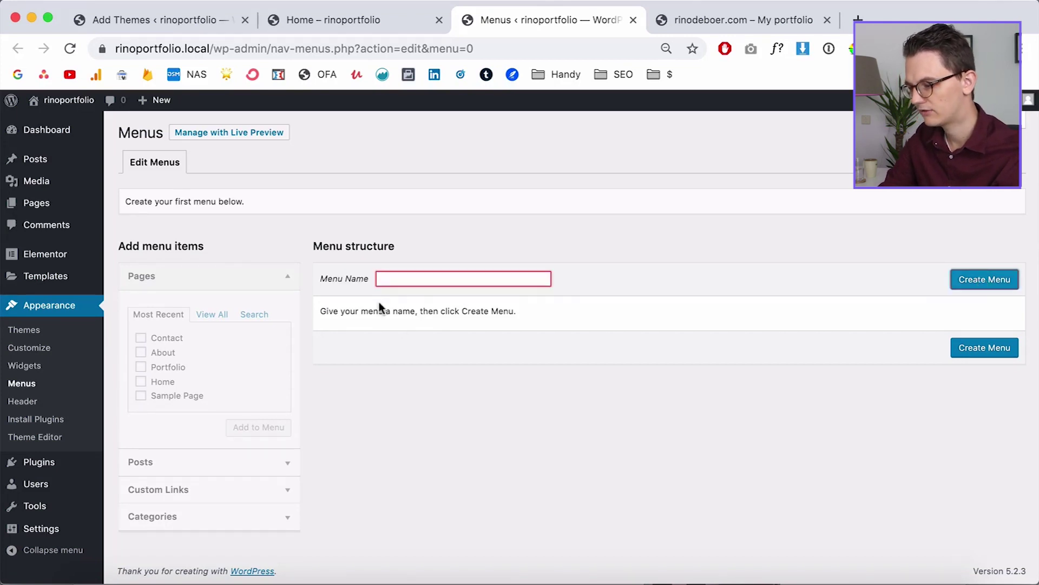
Create a new WordPress menu named "Top main".
left_click(383, 278)
type("Top")
key("BackSpace")
type("op main")
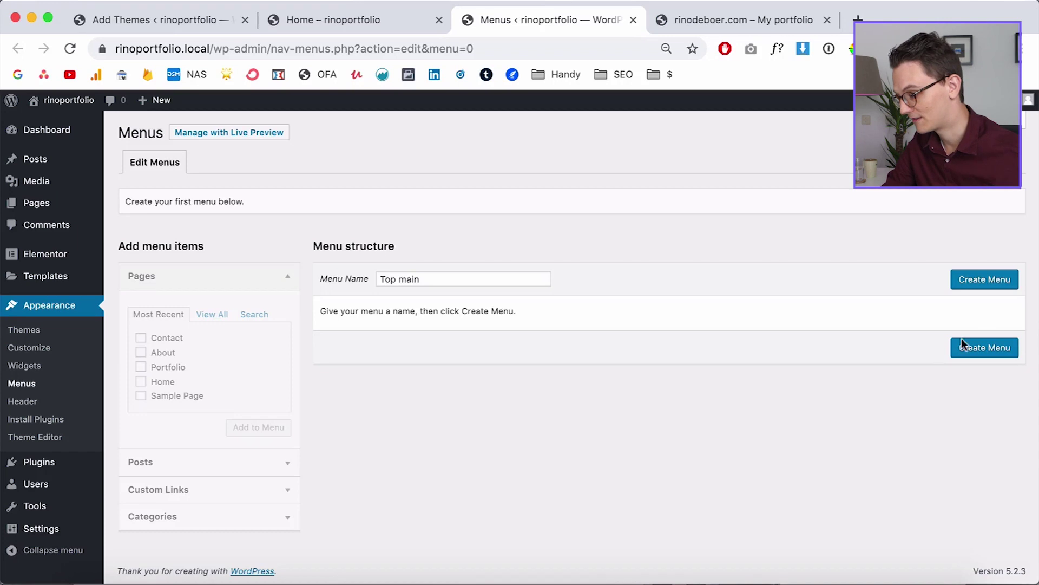
left_click(990, 350)
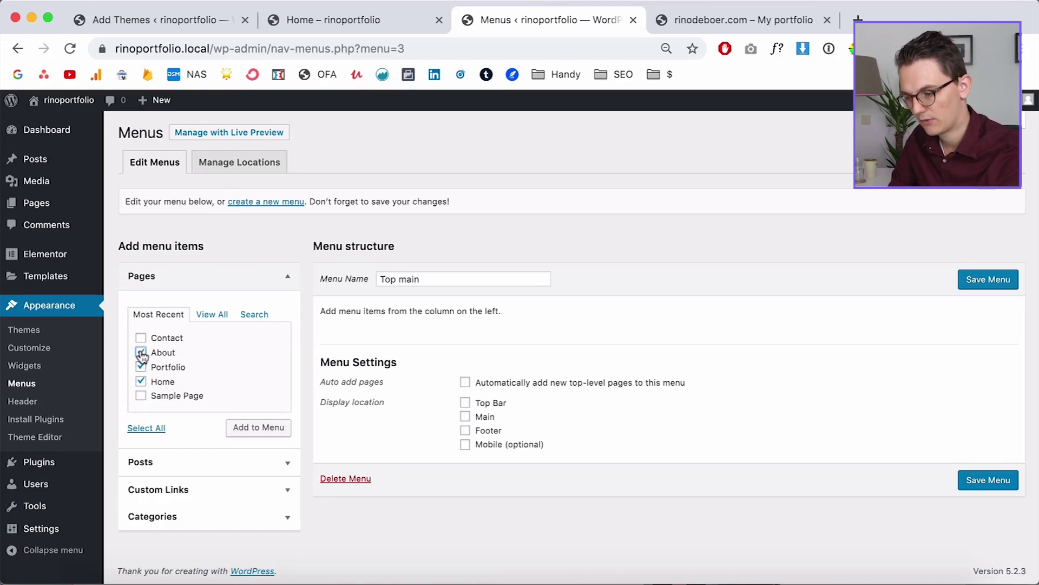
Add the four portfolio site pages to the menu and order them Home, Portfolio, About, Contact.
left_click(259, 428)
scroll(675, 368, "down", 1)
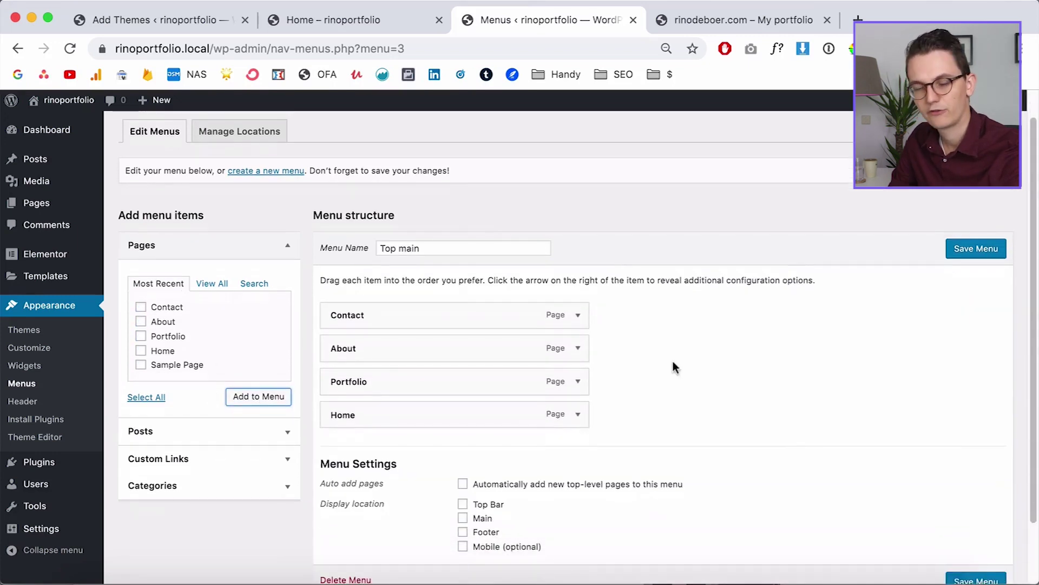
left_click_drag(415, 419, 389, 417)
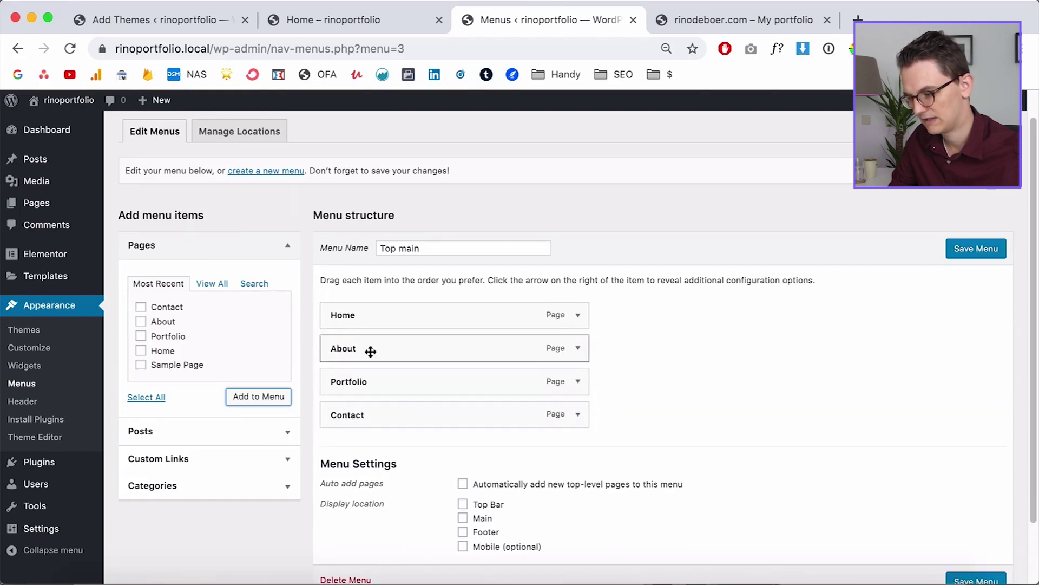
left_click_drag(365, 370, 358, 348)
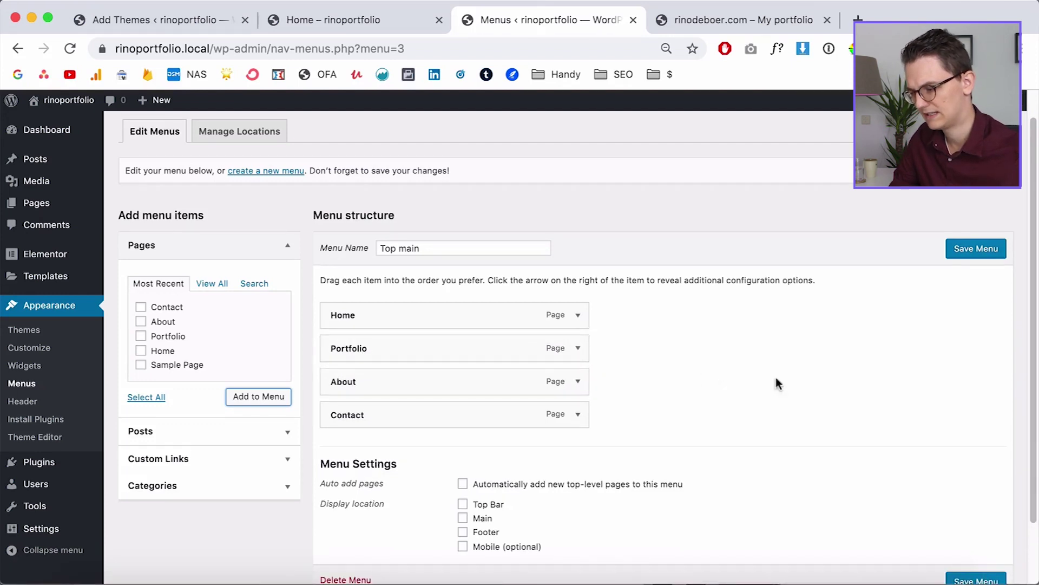
Assign the menu to the Main display location, save it, and reload the published Home page to check it.
scroll(400, 500, "down", 2)
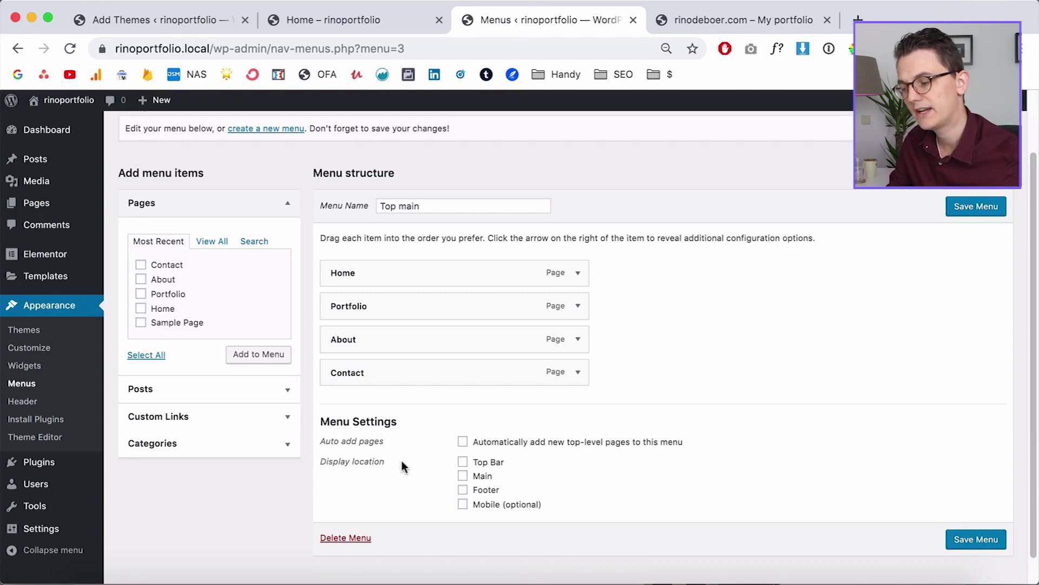
left_click(694, 21)
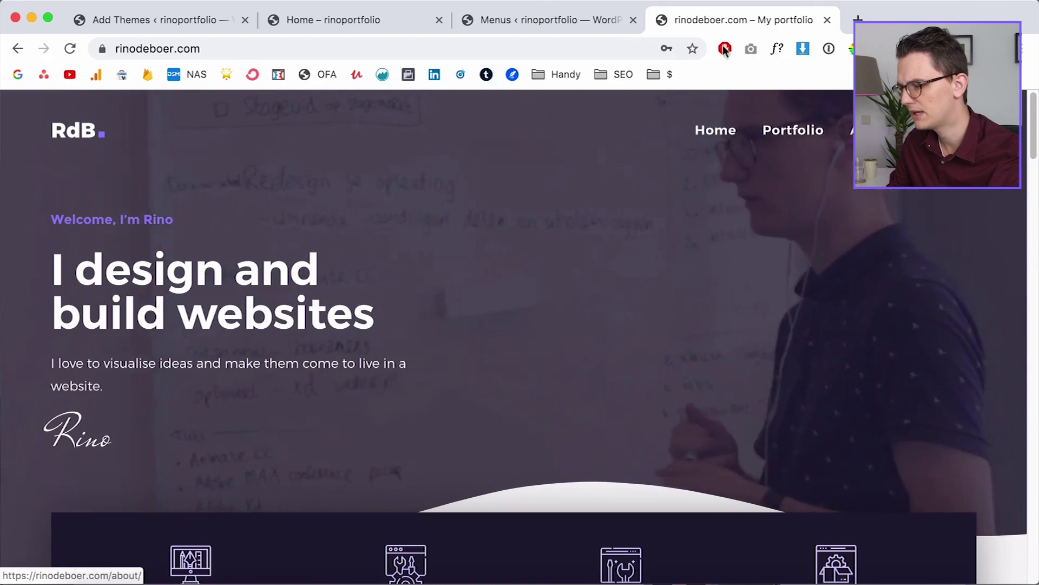
left_click(553, 18)
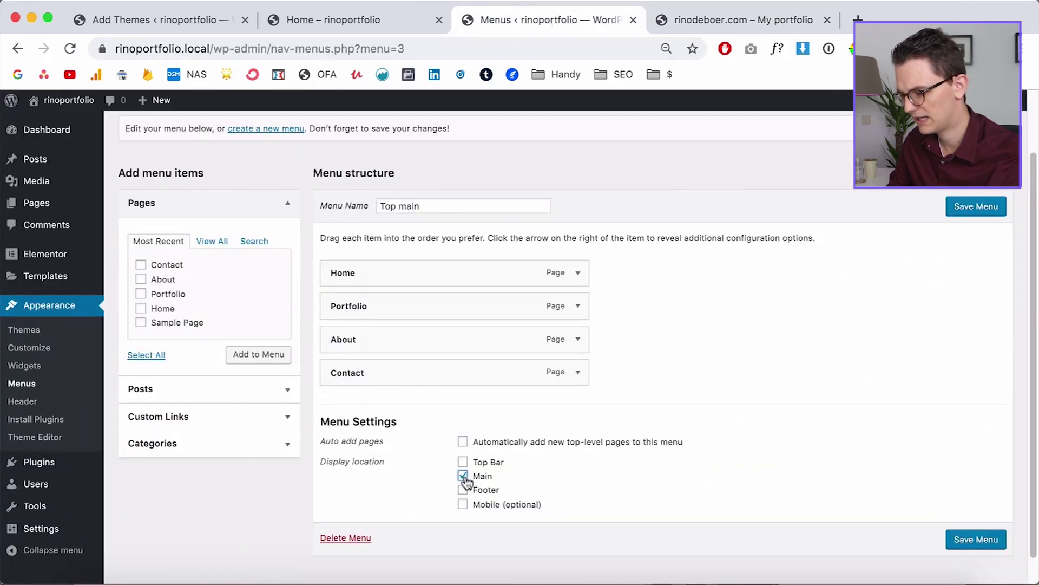
left_click(989, 540)
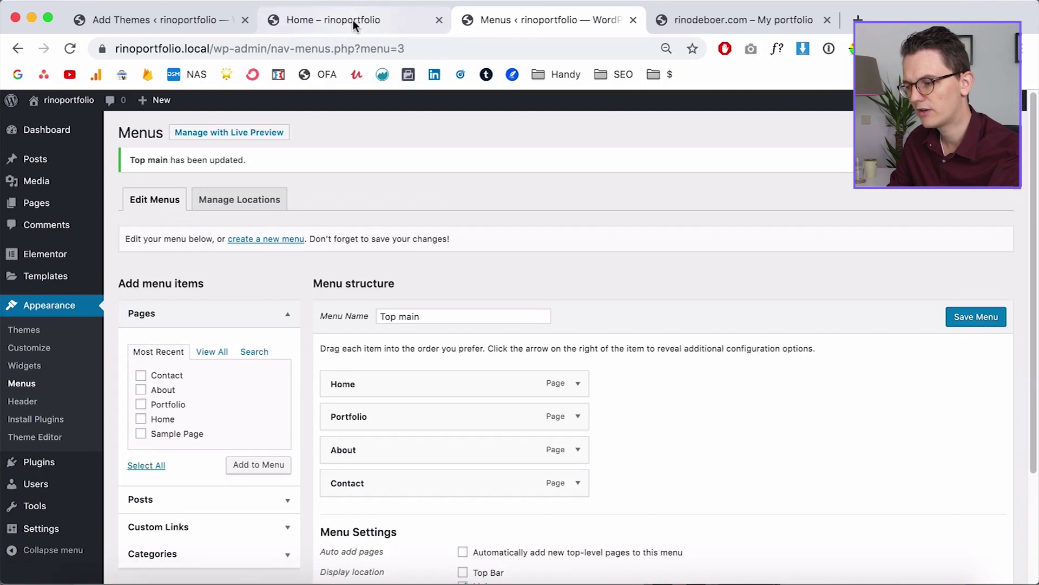
left_click(353, 21)
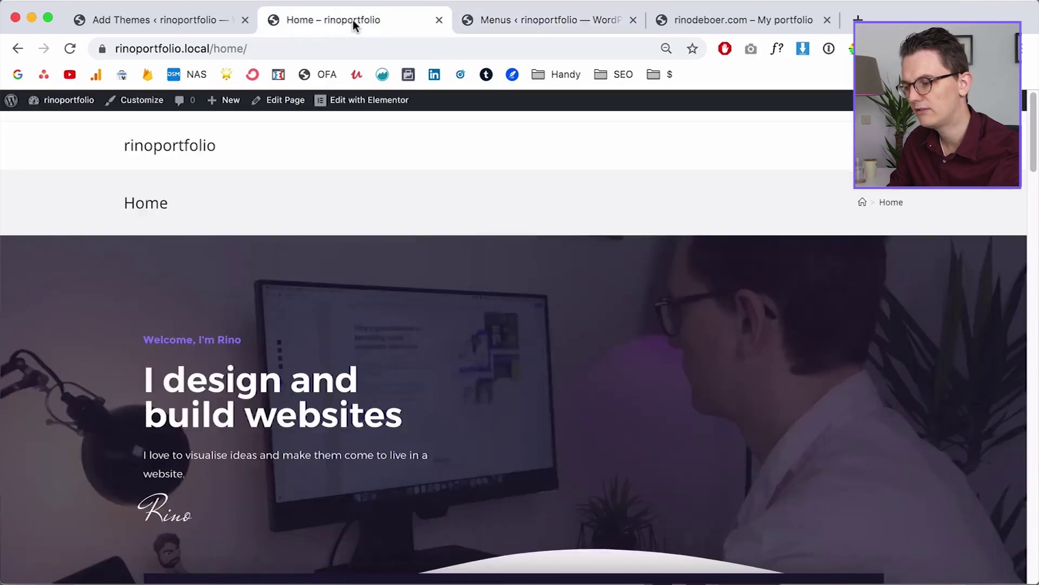
key("super+r")
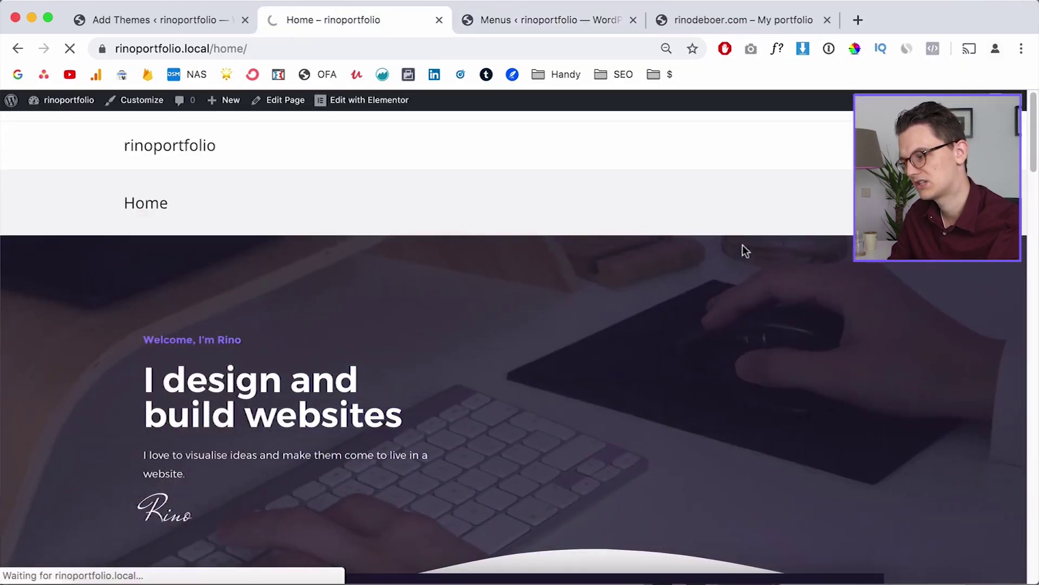
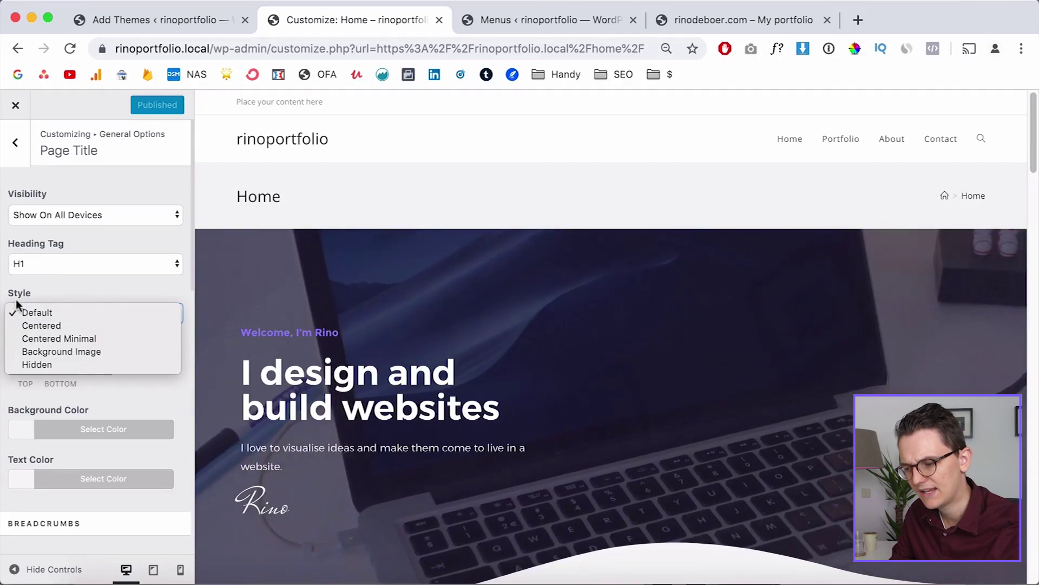
Set the theme's page title style to Hidden in the customizer's general options.
left_click(53, 365)
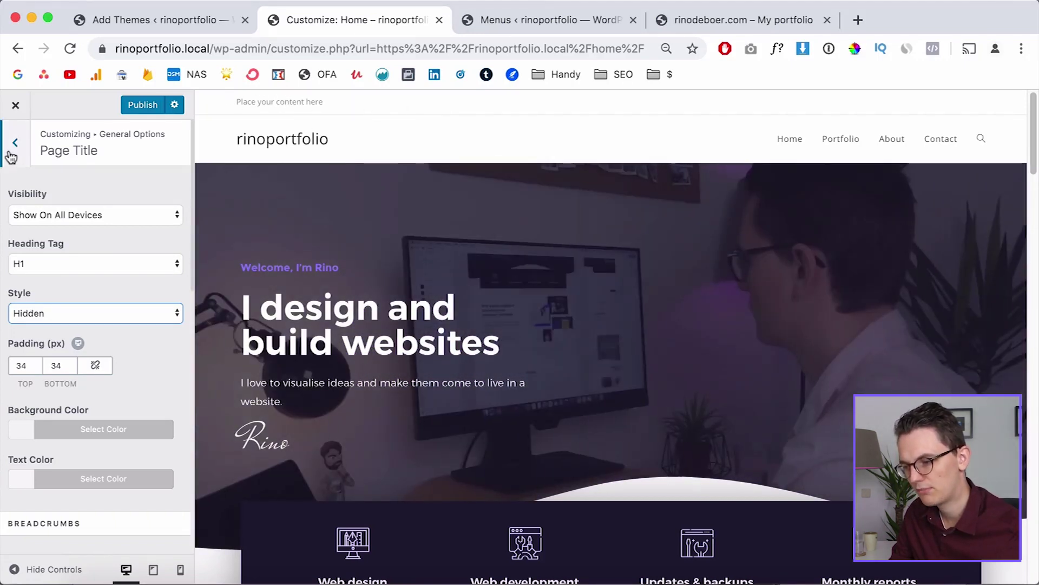
left_click(20, 152)
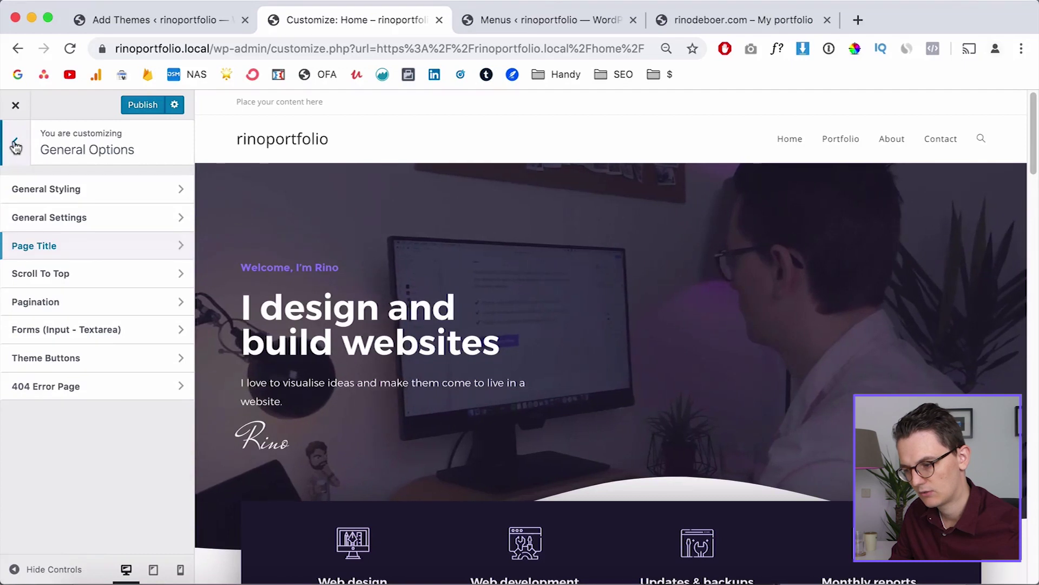
left_click(15, 143)
Disable the theme's top bar above the header in the customizer.
left_click(85, 437)
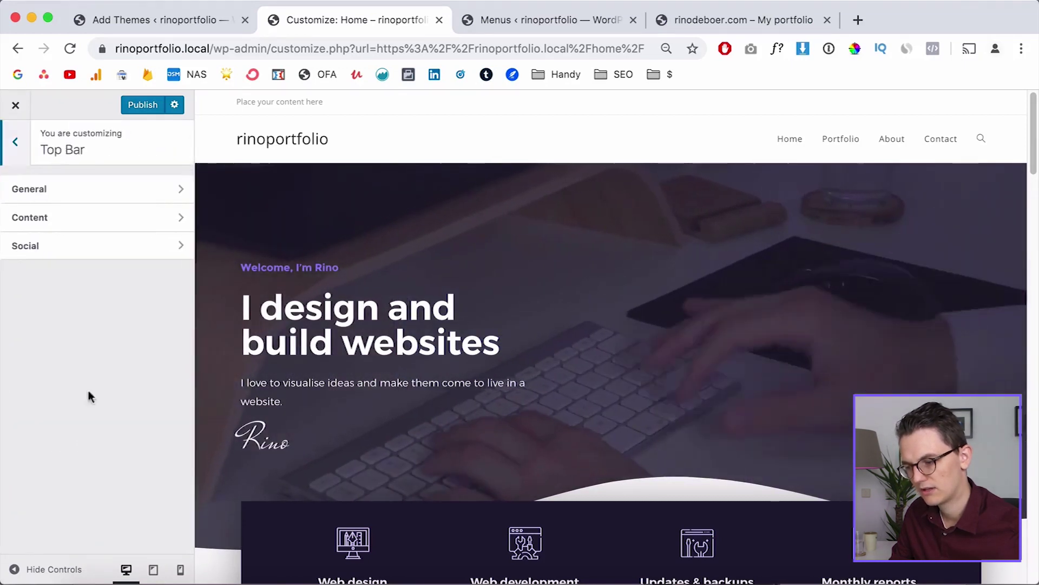
left_click(75, 191)
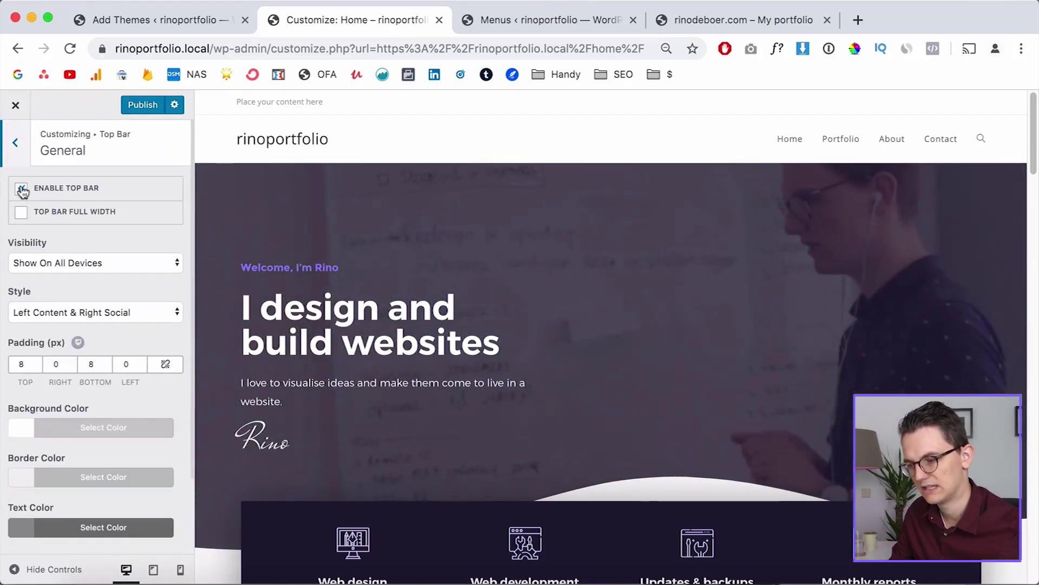
left_click(22, 189)
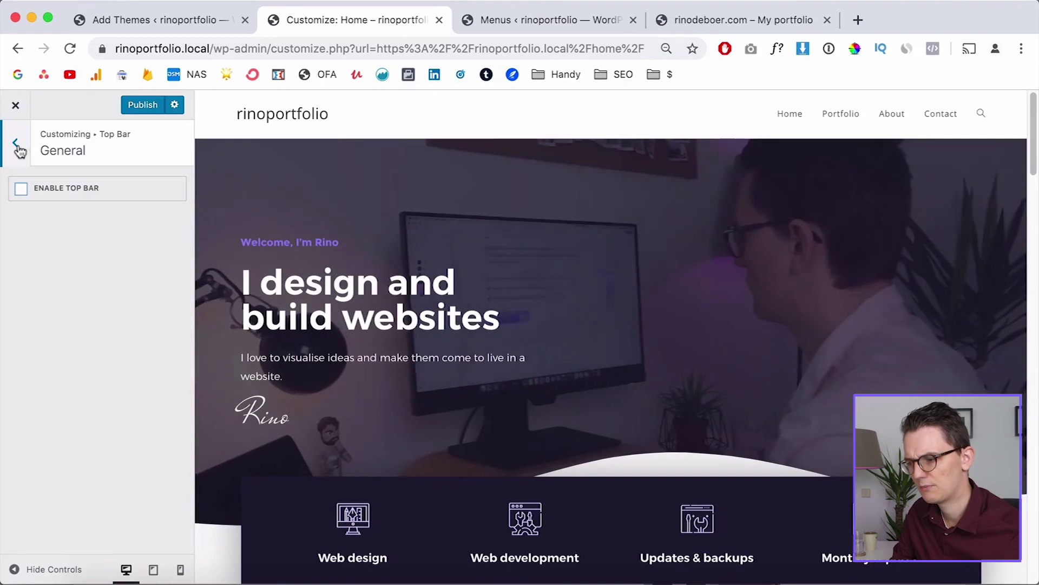
left_click(18, 150)
Change the header style from Minimal to Transparent in the customizer's general header settings.
left_click(74, 428)
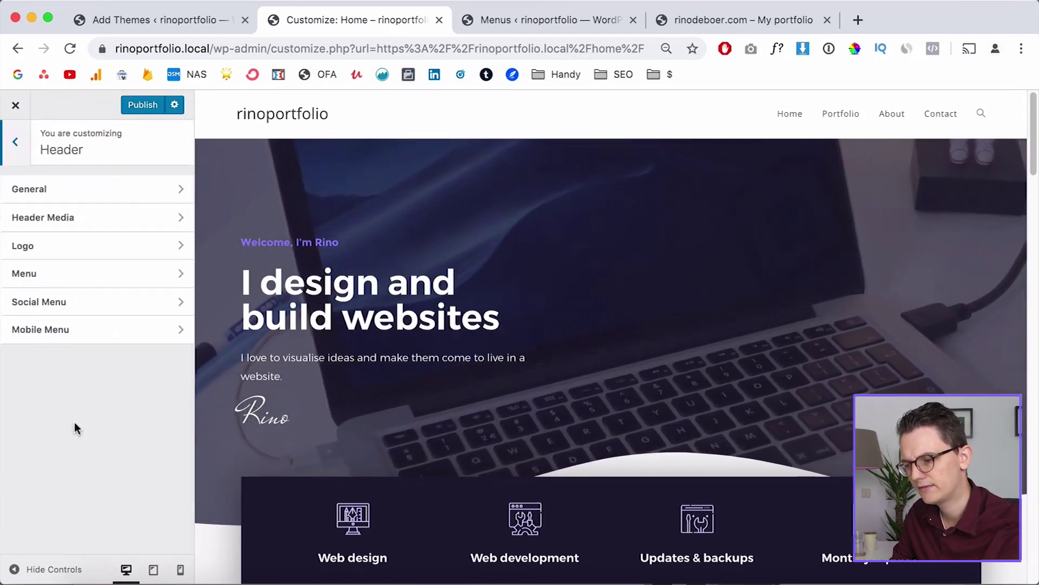
left_click(87, 194)
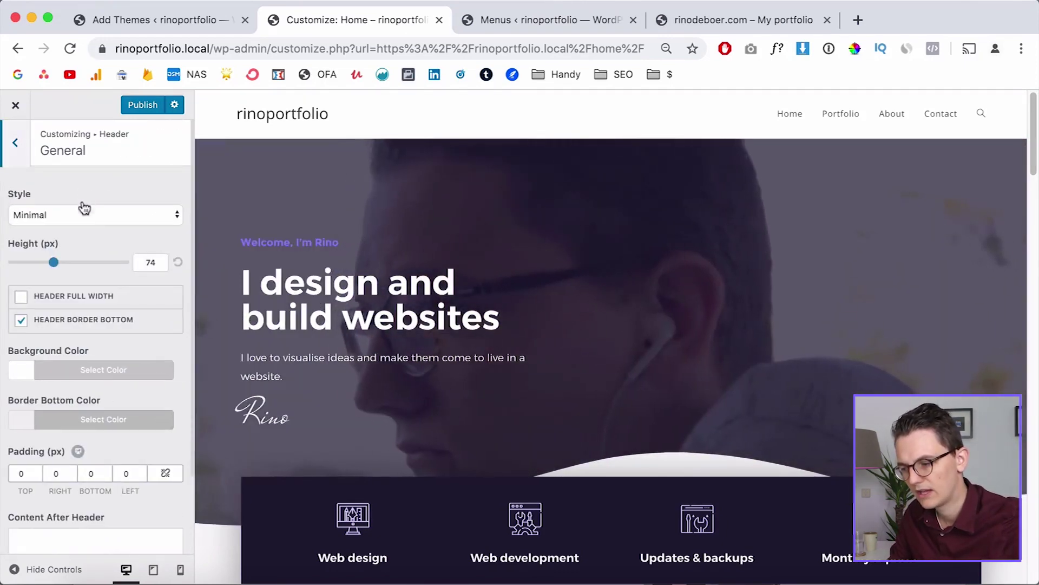
left_click(63, 216)
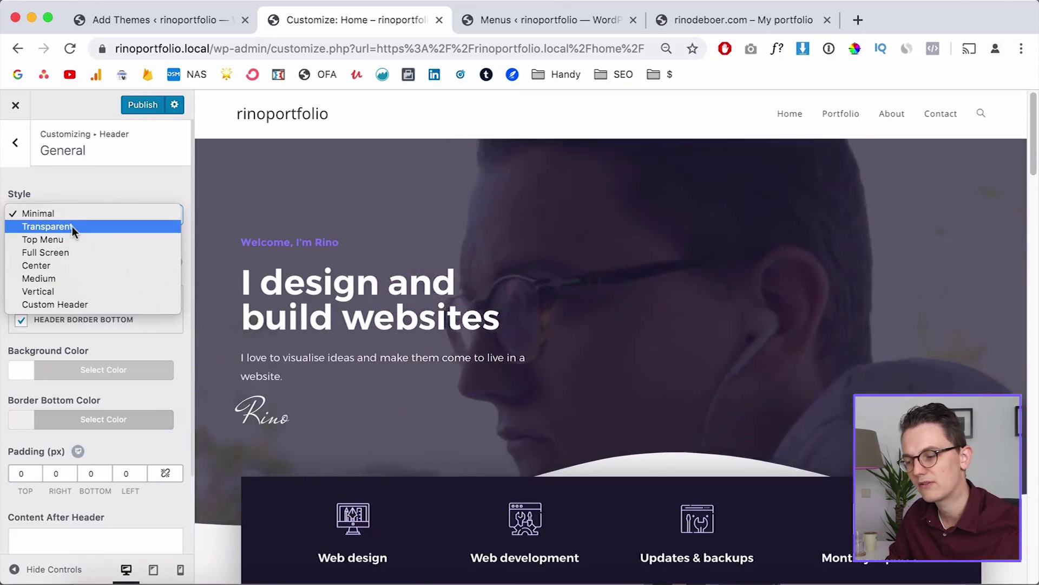
left_click(69, 227)
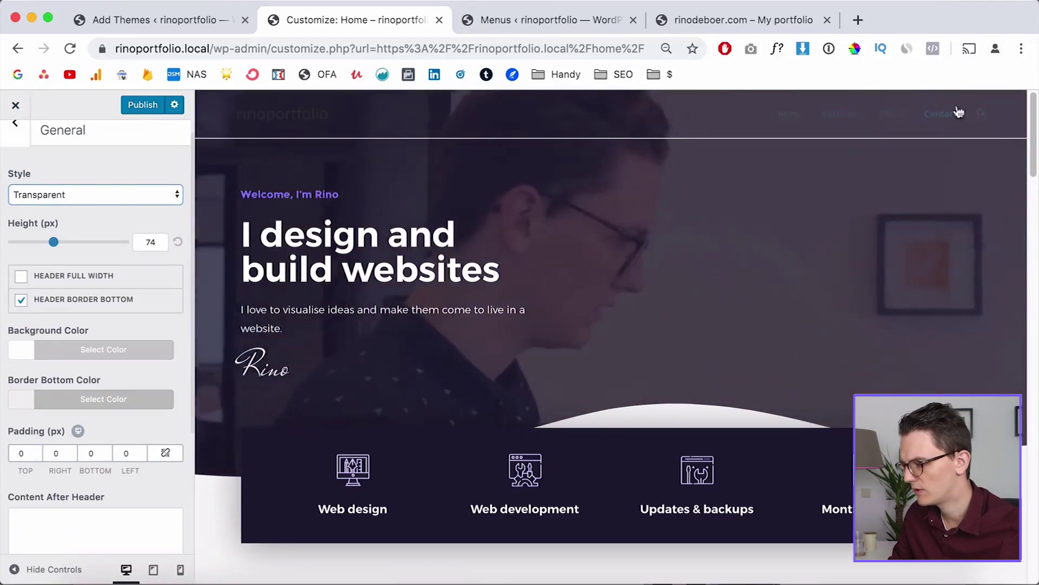
Compare the header with rinodeboer.com, set its height to 90 px, and turn off the header's bottom border.
left_click(746, 21)
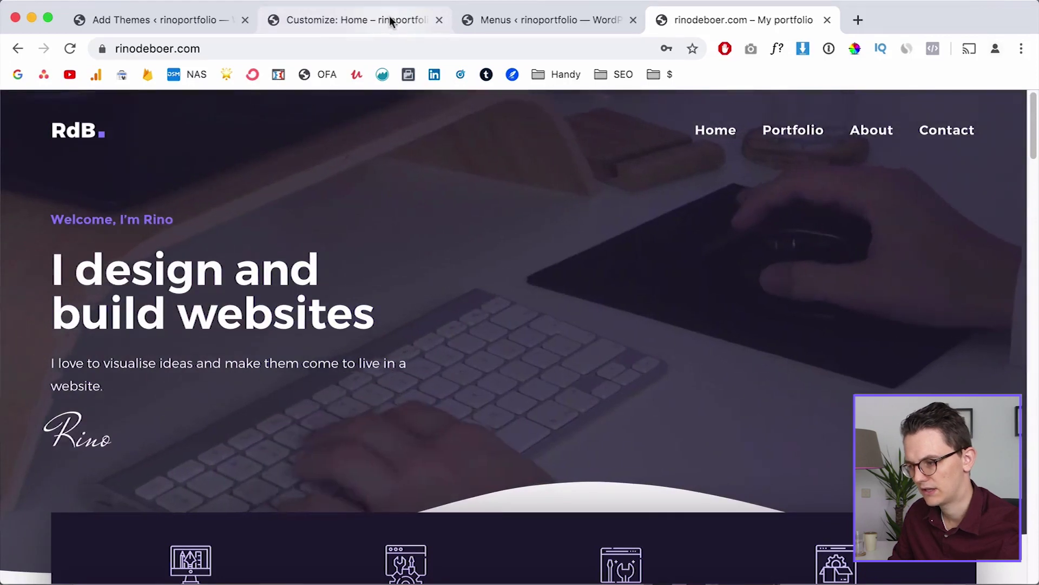
left_click(389, 15)
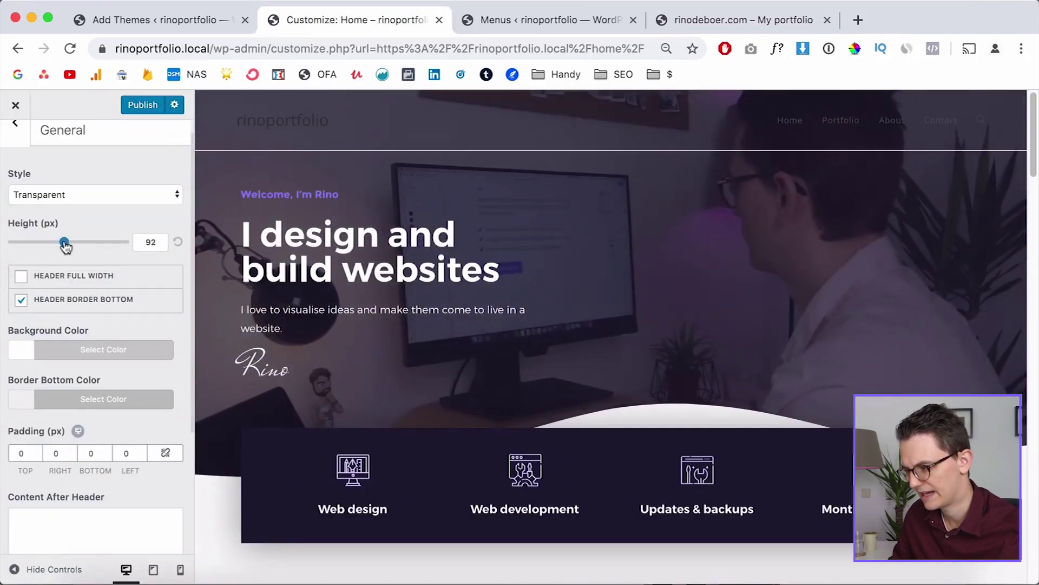
left_click_drag(65, 244, 64, 244)
left_click(159, 240)
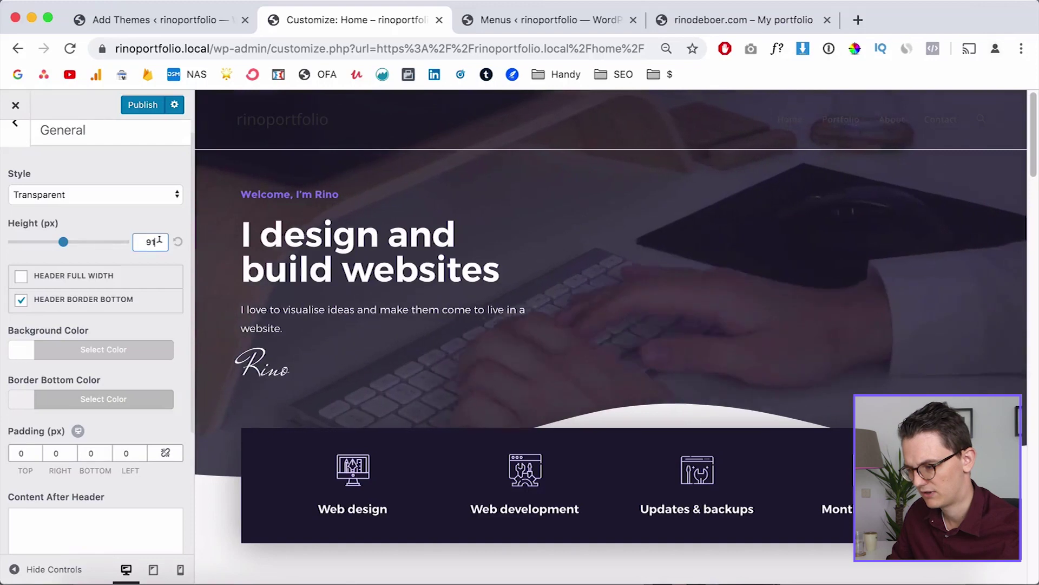
key("Down")
scroll(128, 333, "up", 1)
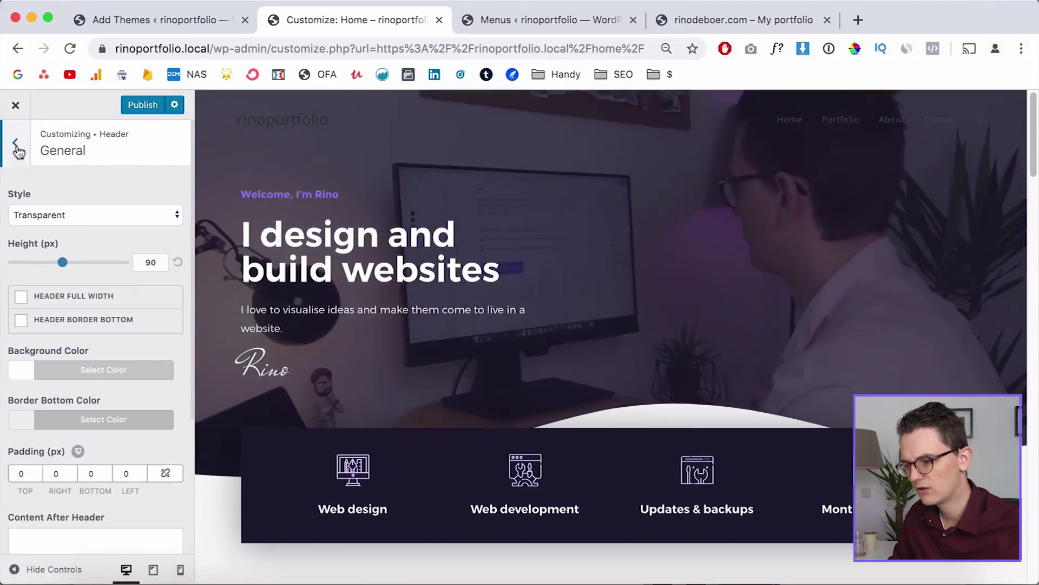
left_click(16, 145)
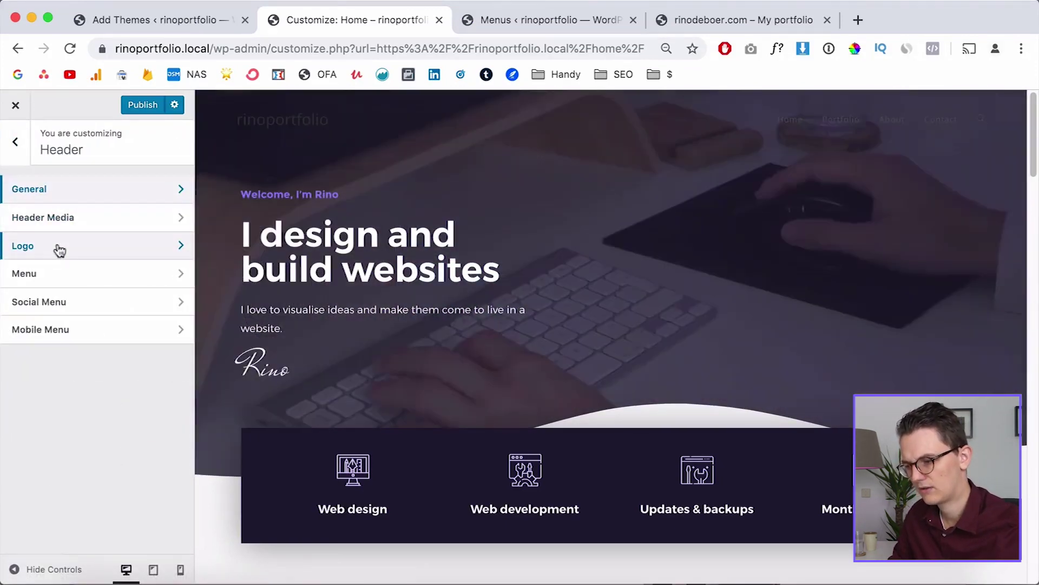
Set logo_rdb.png from the media library as the header logo without cropping it.
left_click(58, 248)
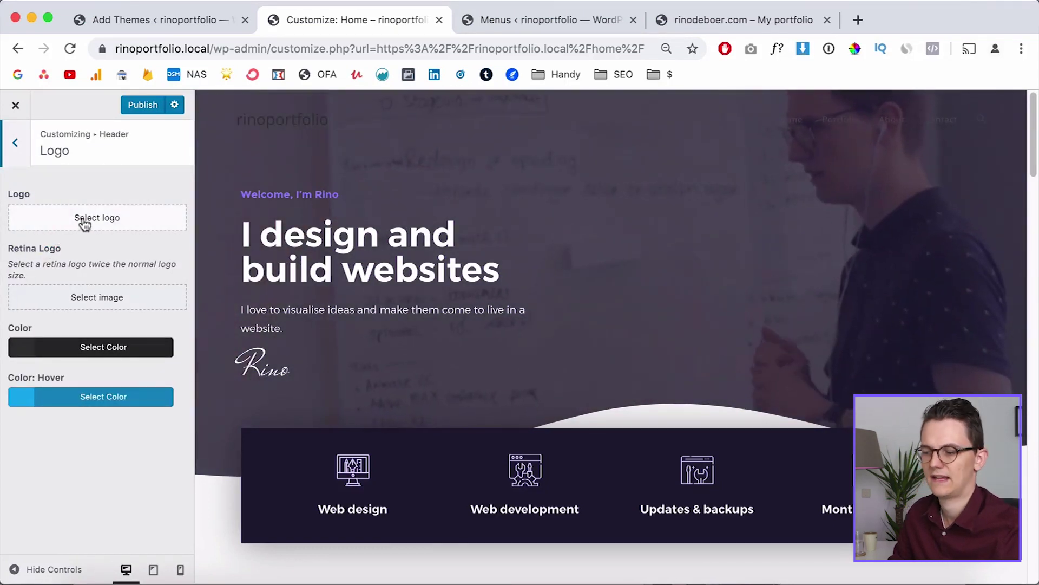
left_click(85, 219)
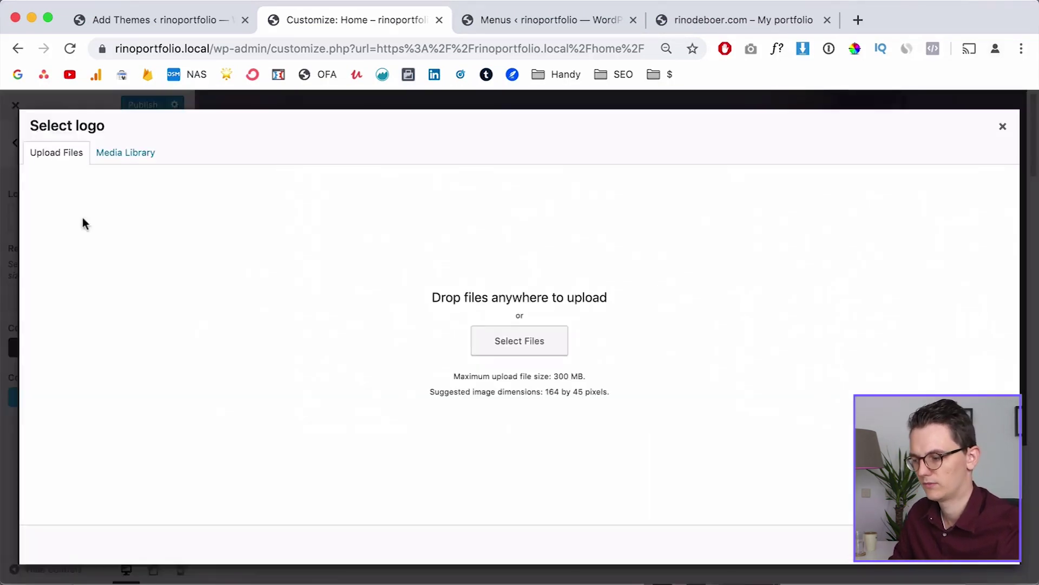
left_click(114, 154)
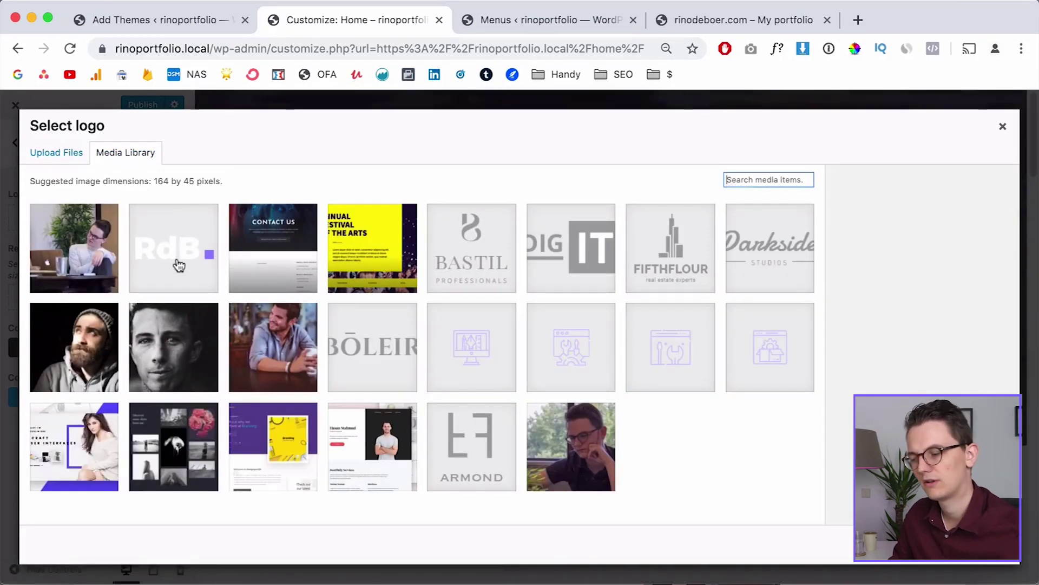
left_click(179, 265)
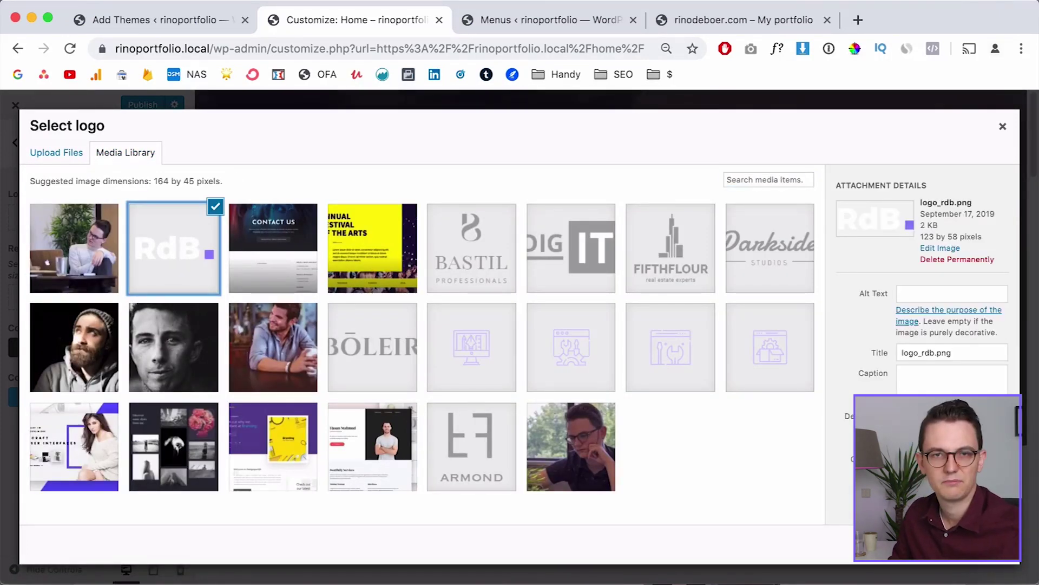
left_click(990, 545)
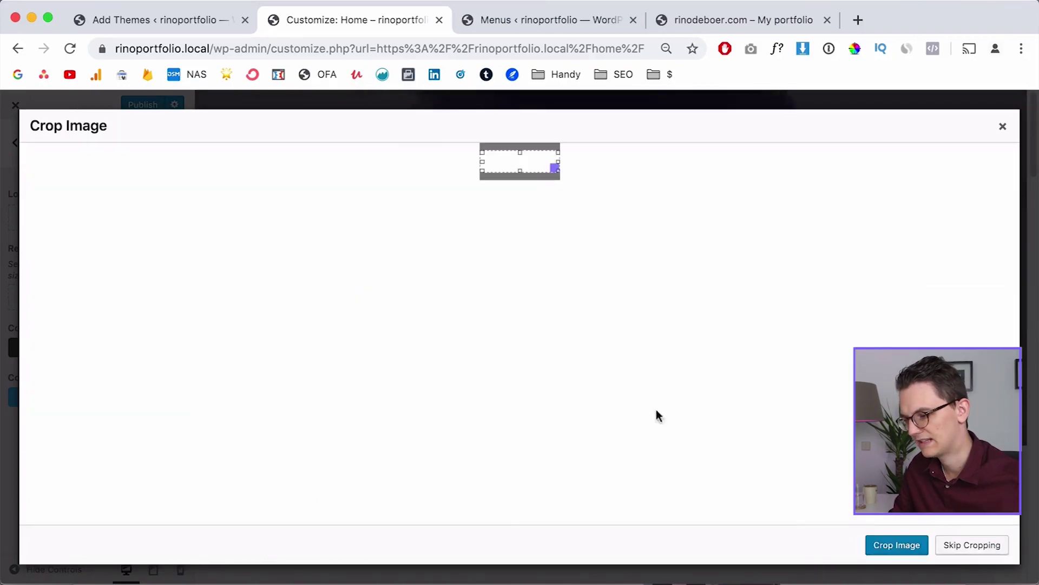
left_click(956, 547)
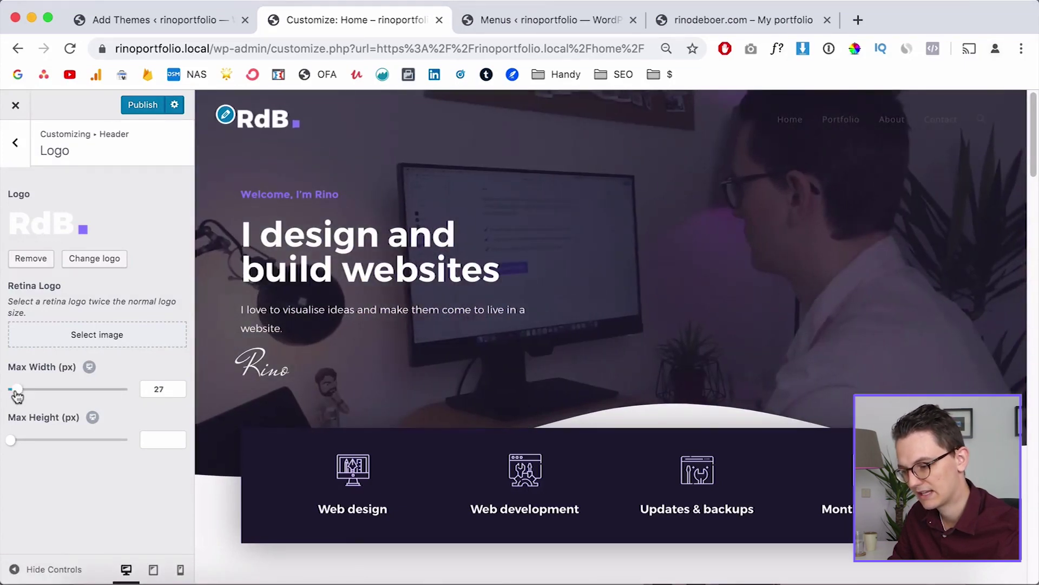
Set the header logo's maximum width to 70 px and return to the header settings overview.
left_click_drag(20, 396, 29, 396)
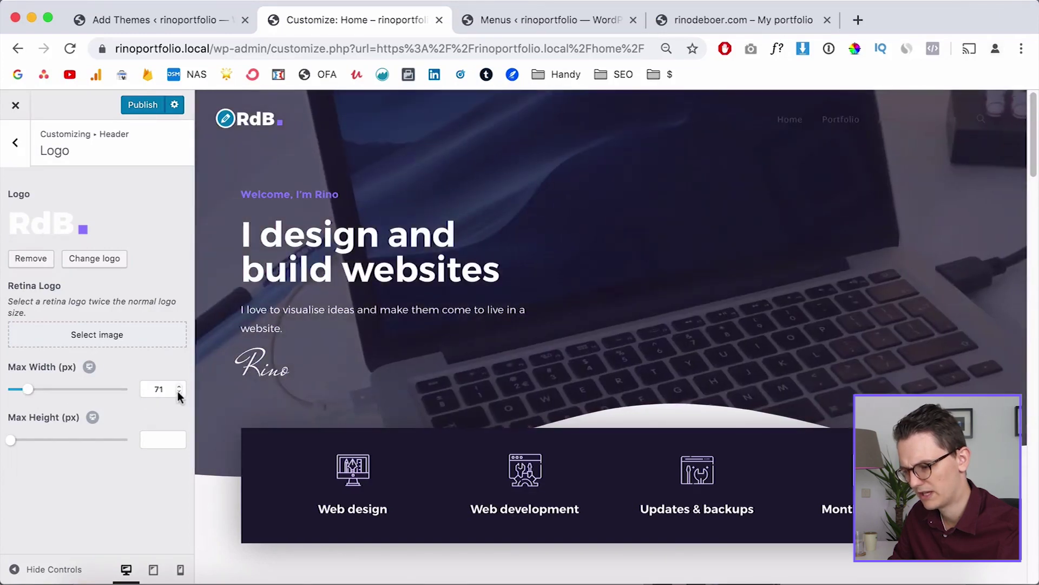
left_click(179, 391)
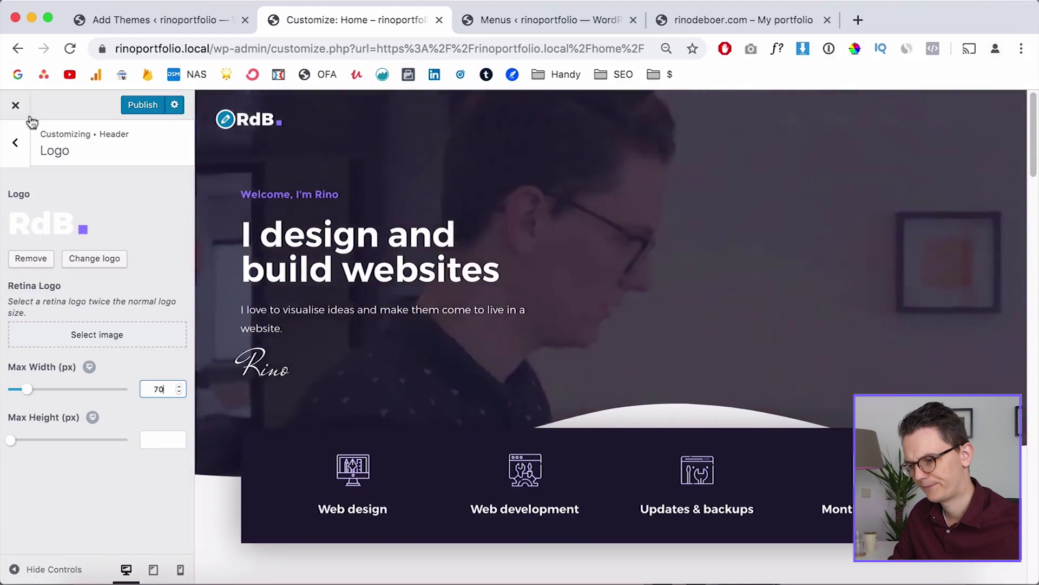
left_click(22, 154)
left_click(21, 154)
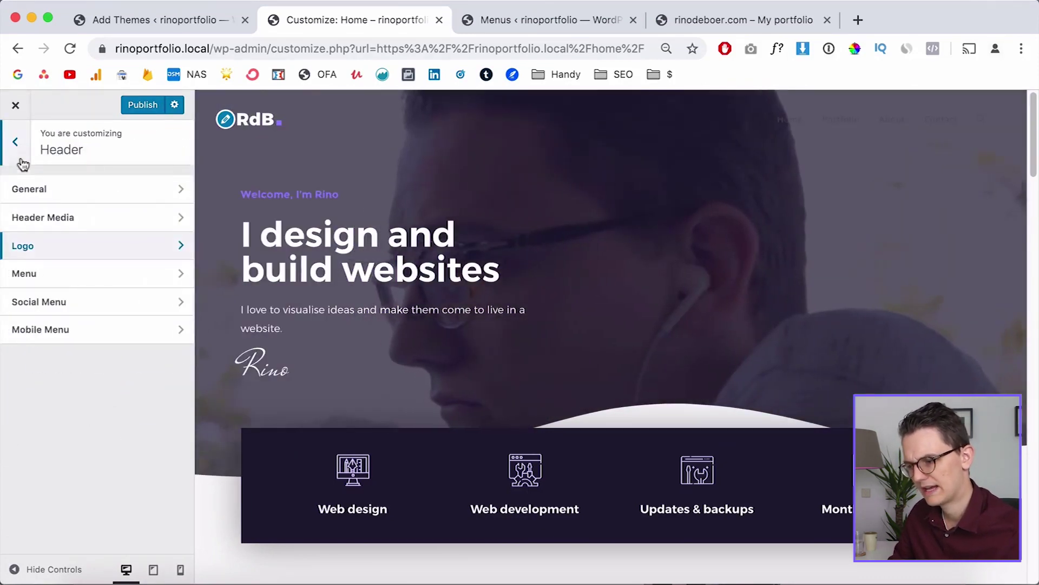
Set the header menu's links effect to Underline From Left.
left_click(50, 278)
scroll(184, 345, "down", 5)
left_click(54, 221)
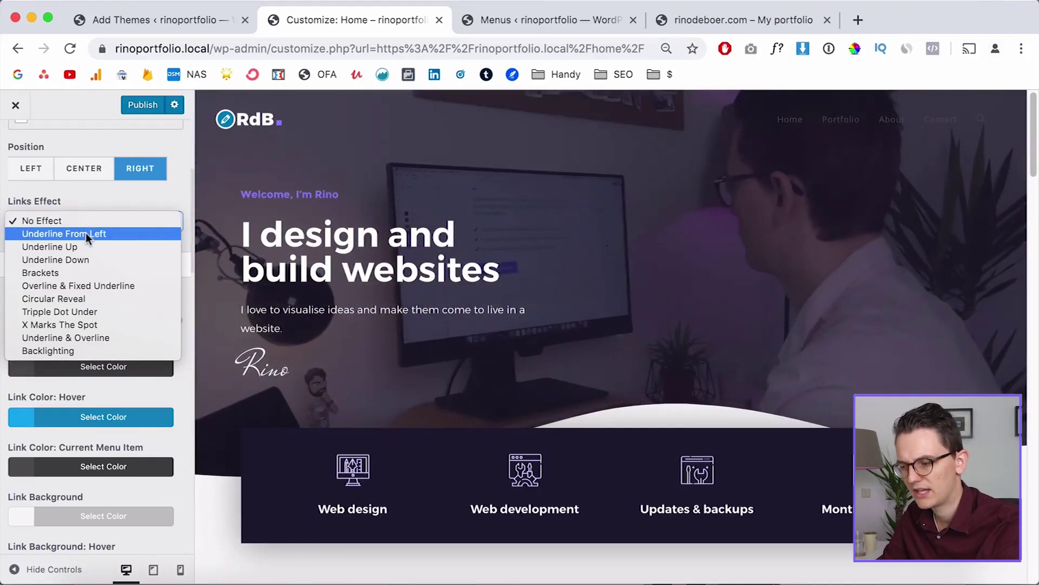
left_click(85, 233)
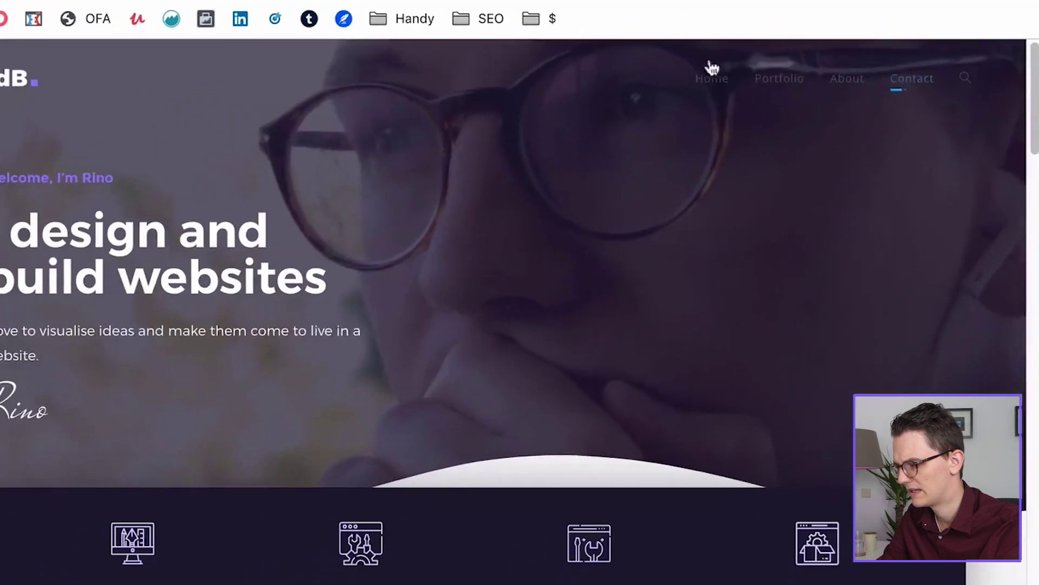
Check the menu underline on rinodeboer.com, return to the customizer and set the links effect color to #9482ff.
left_click(713, 16)
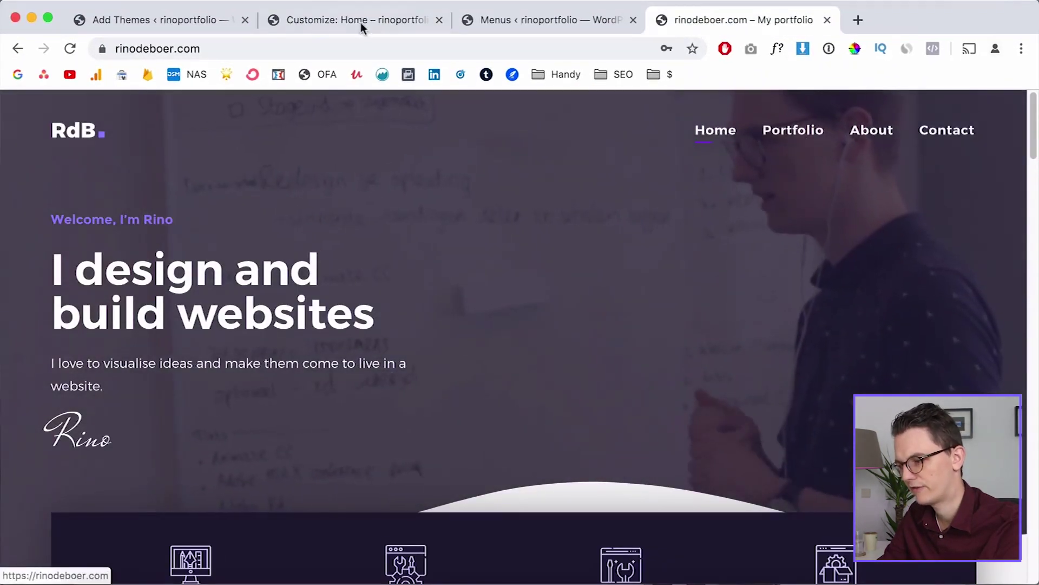
left_click(359, 20)
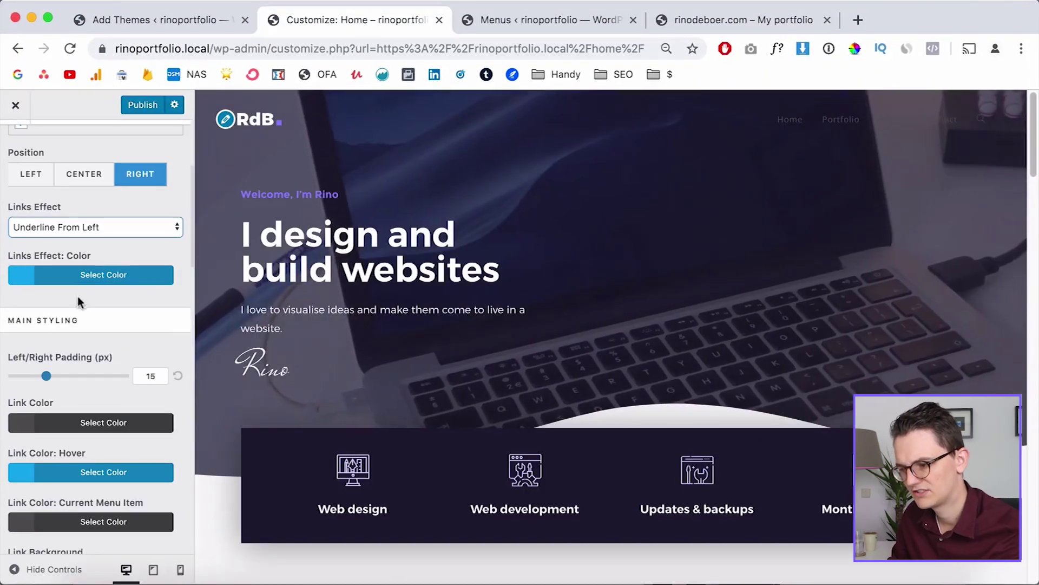
left_click(27, 277)
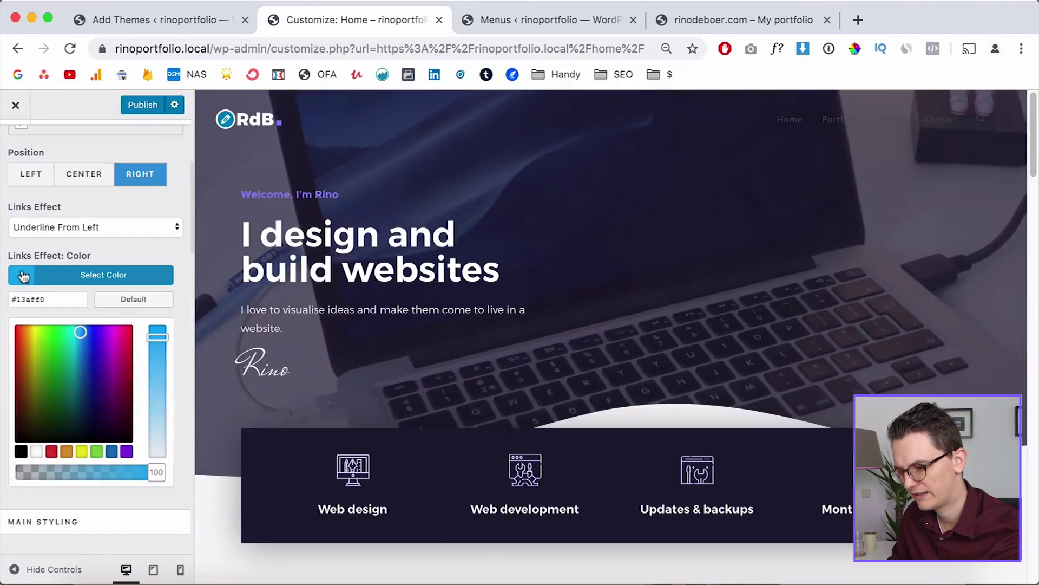
triple_click(54, 299)
type("#9482ff")
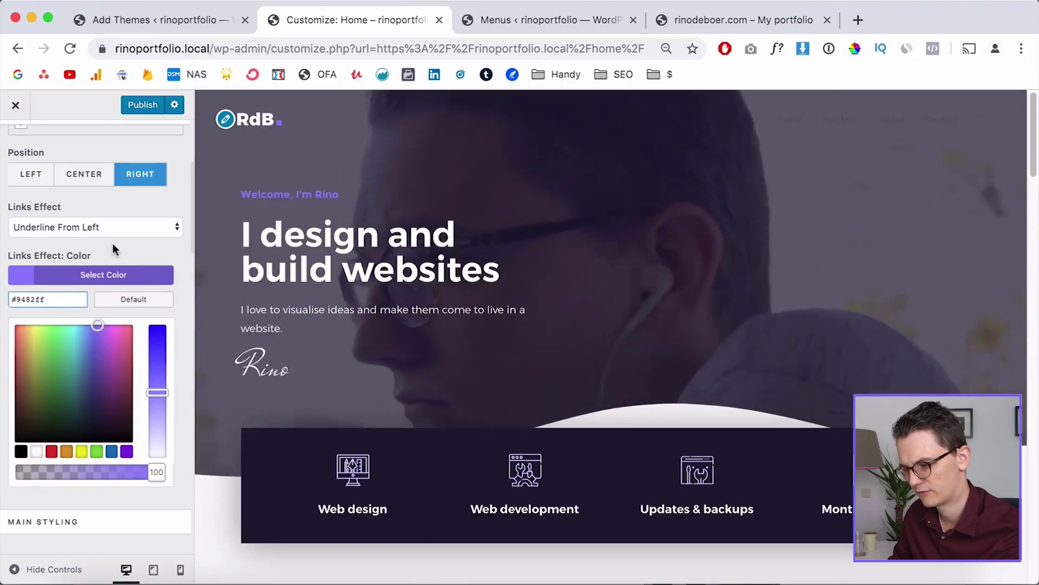
left_click(112, 243)
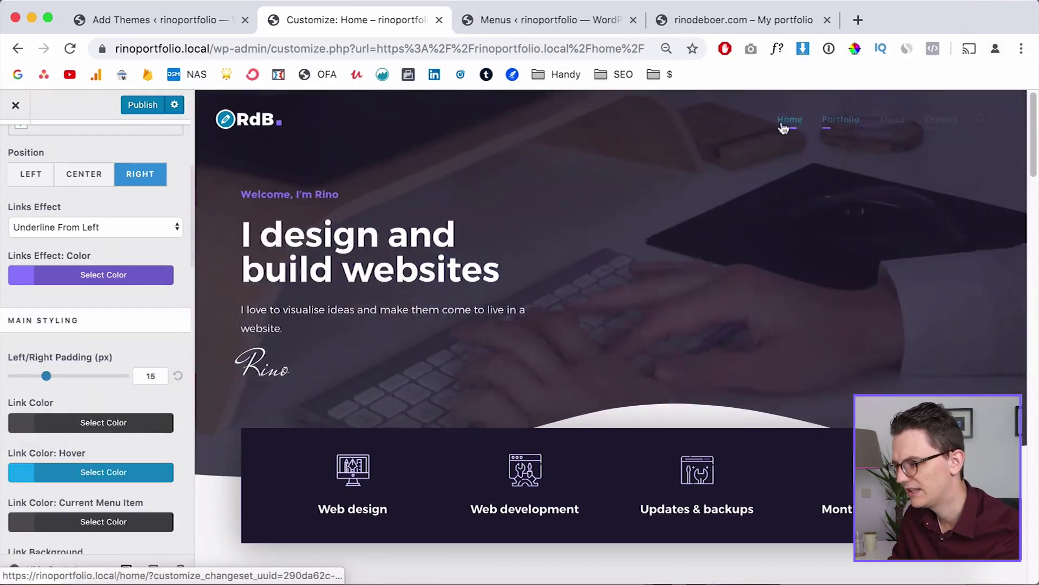
Set the header menu's main link color to white (#ffffff).
scroll(77, 339, "down", 3)
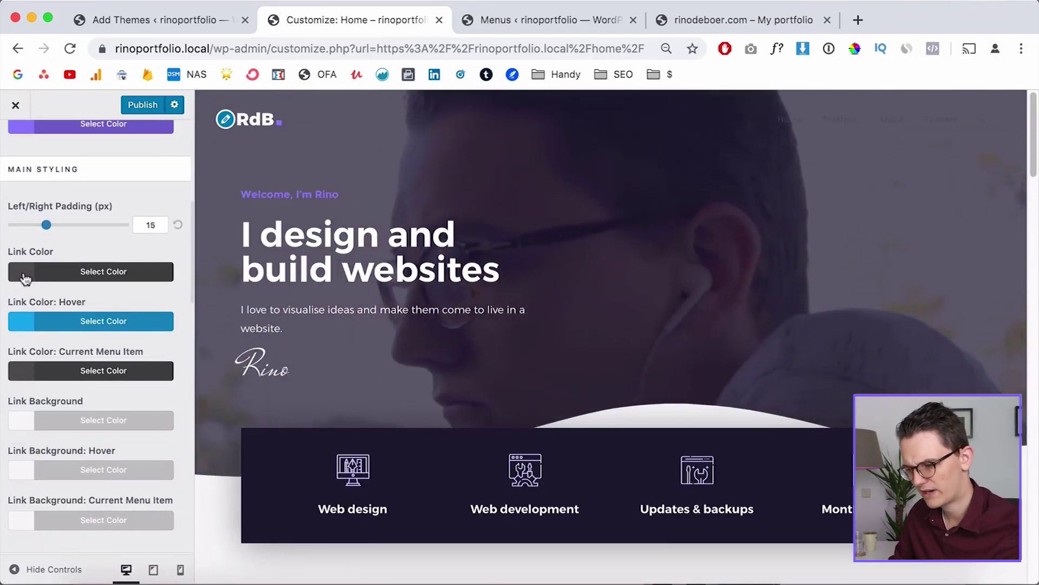
left_click(26, 278)
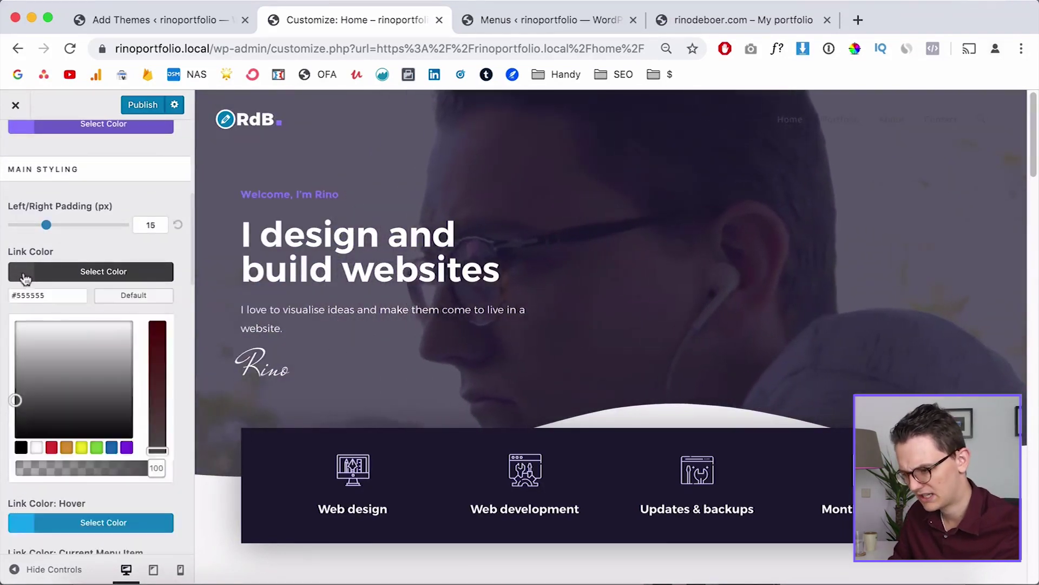
left_click(37, 449)
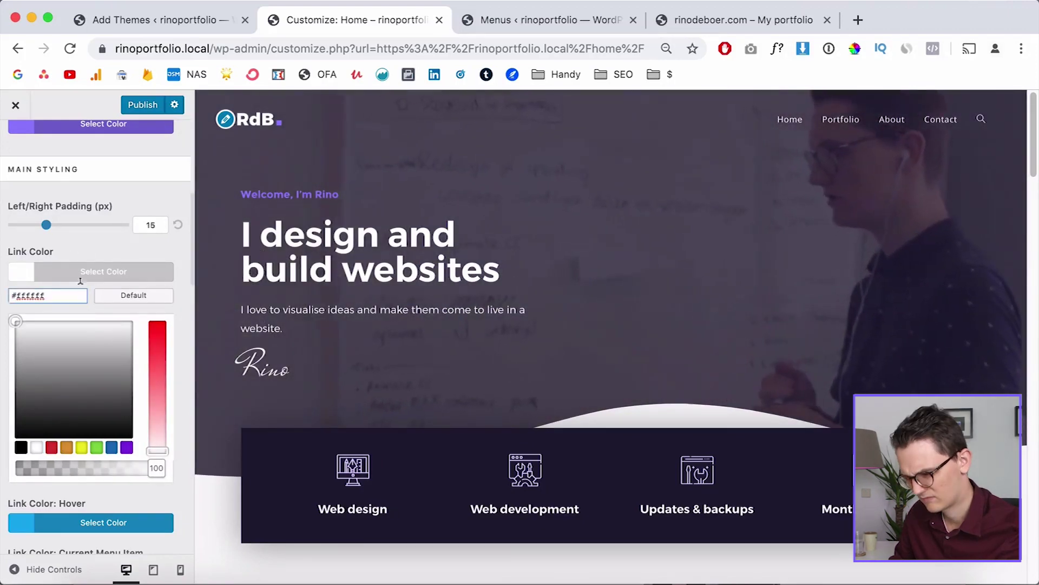
left_click(78, 276)
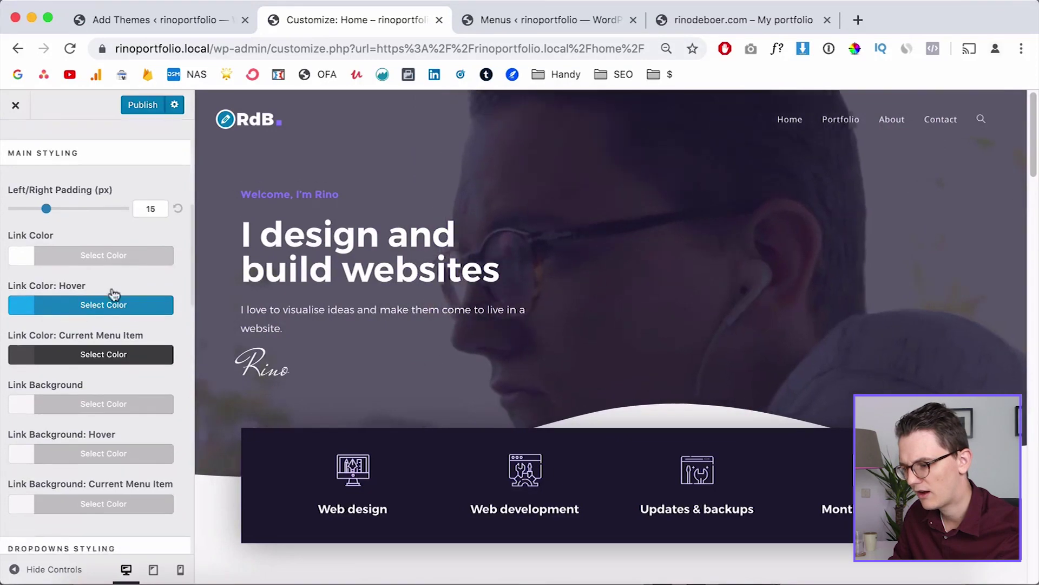
Compare the menu hover styling on rinodeboer.com and set the customizer's main link hover color to #e8e8e8.
left_click(698, 16)
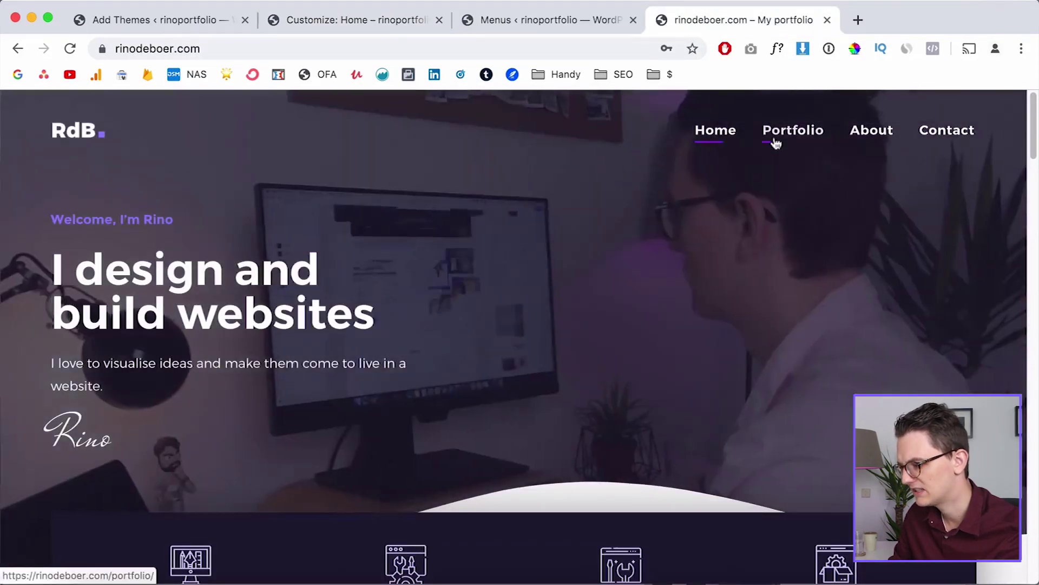
left_click(297, 18)
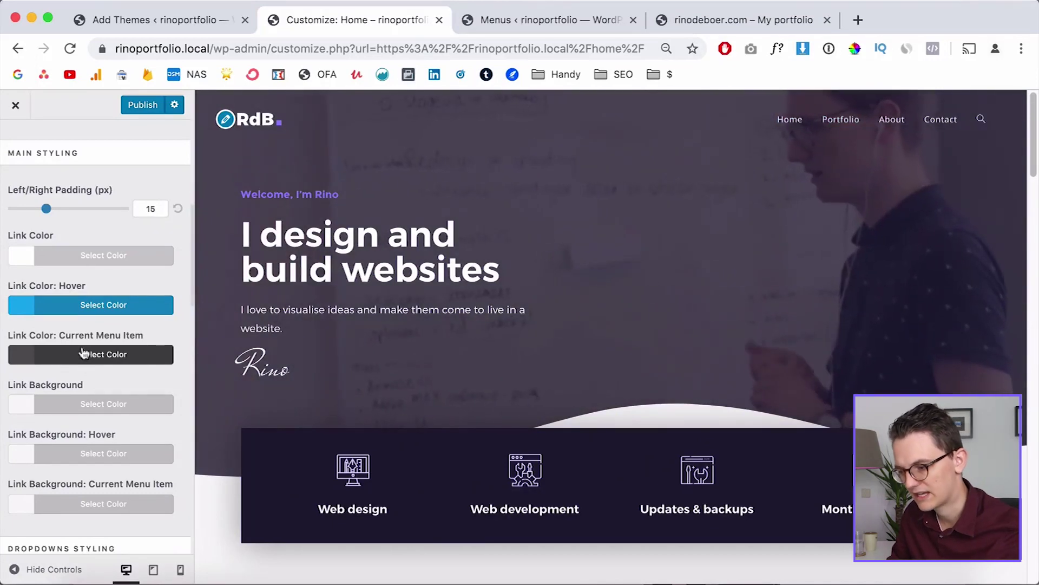
left_click(53, 310)
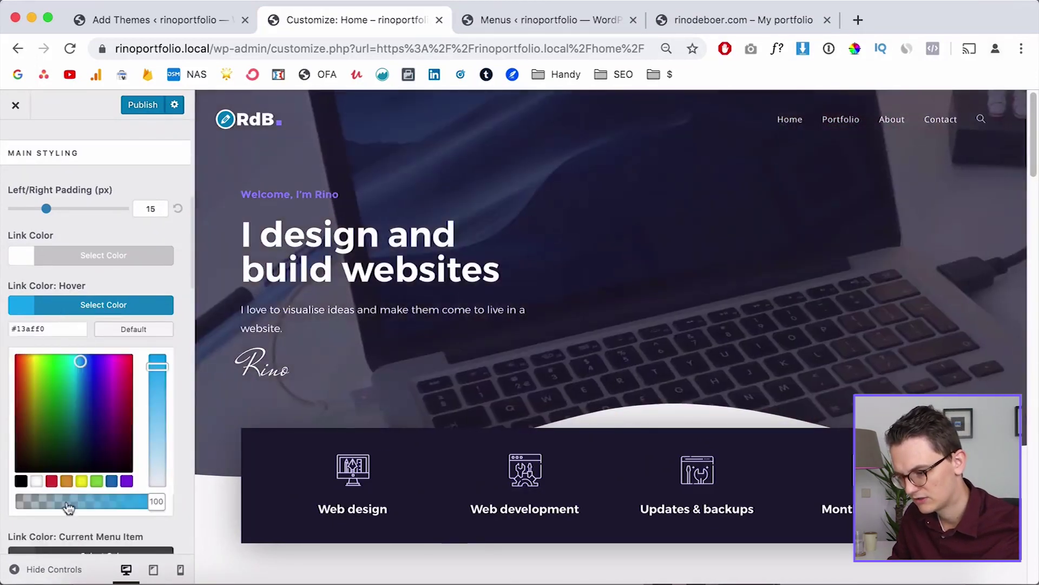
left_click(36, 481)
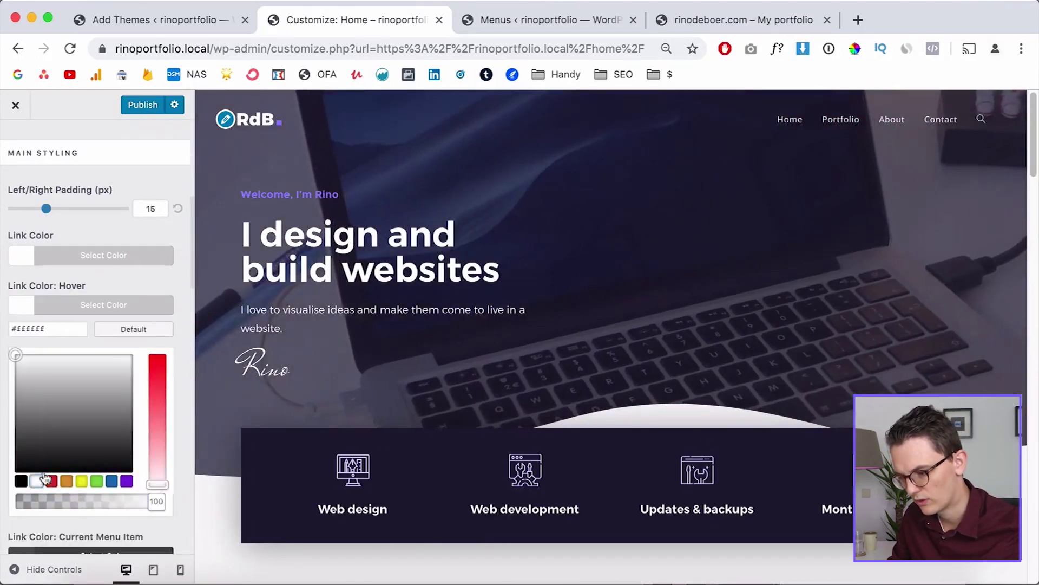
left_click(14, 367)
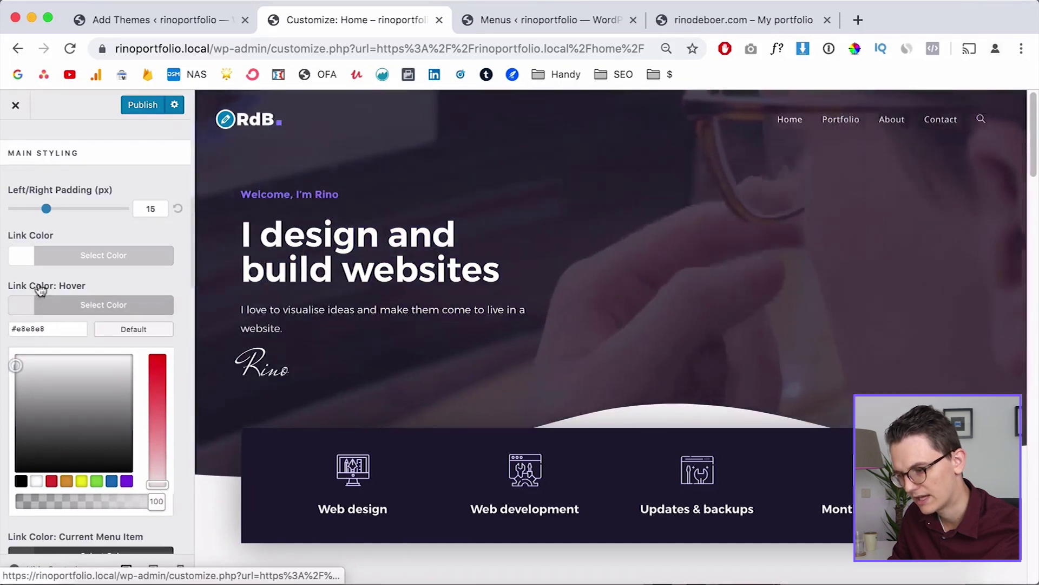
left_click(82, 311)
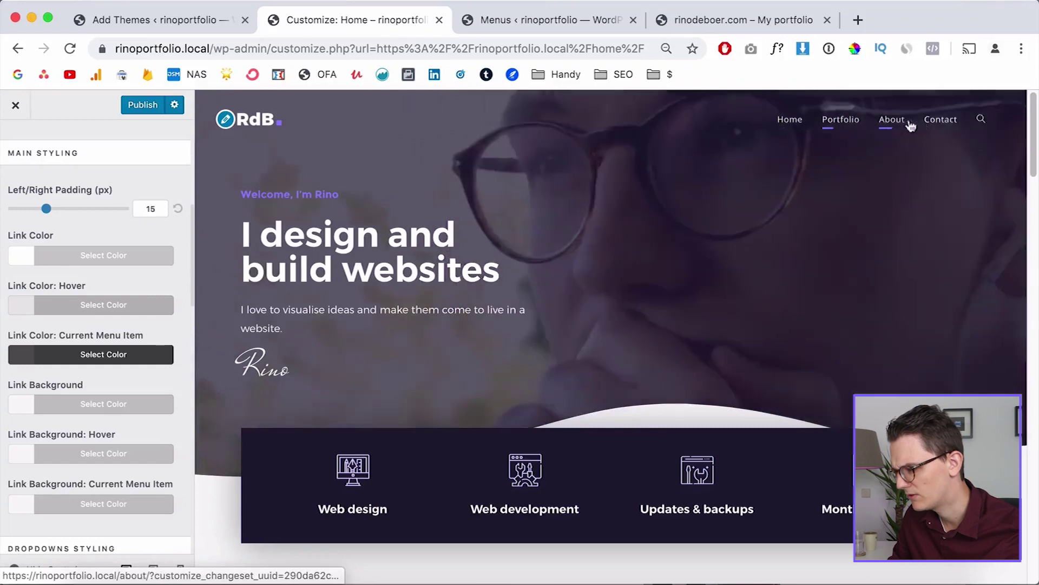
Set the search icon style to Disabled in the header menu settings.
scroll(108, 283, "down", 4)
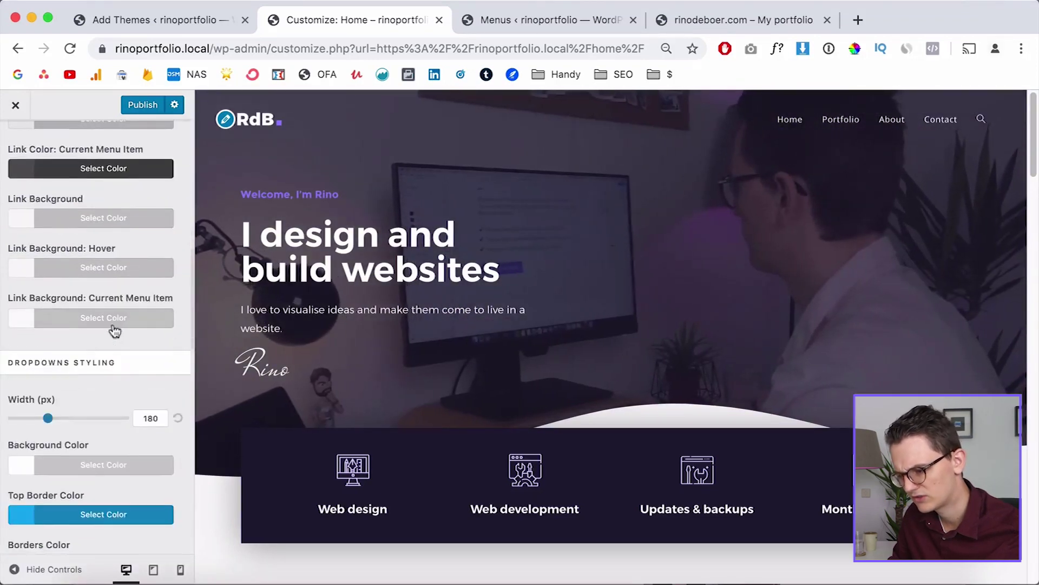
scroll(112, 317, "up", 3)
scroll(93, 309, "down", 1)
scroll(102, 351, "down", 12)
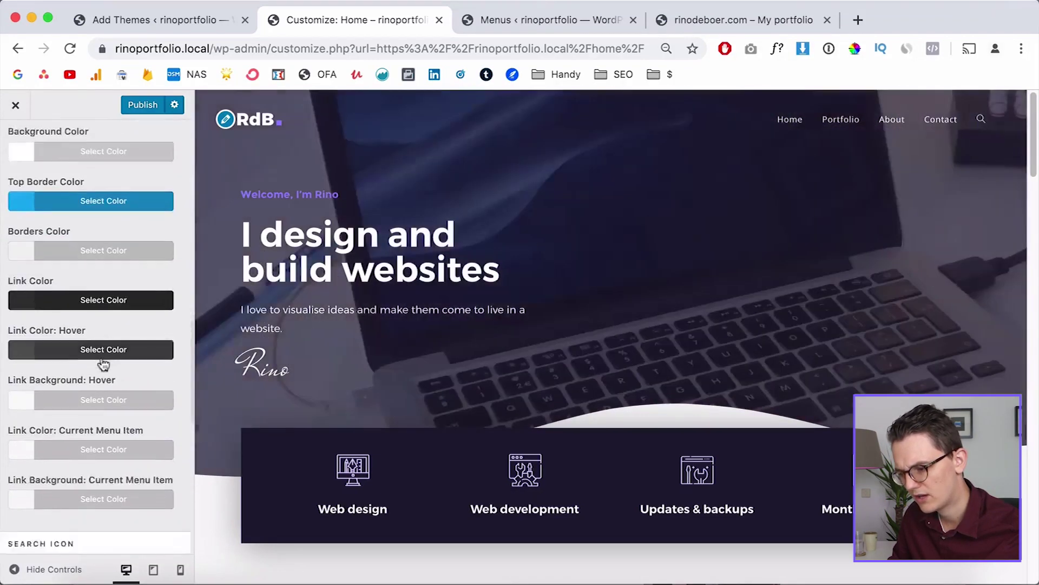
scroll(65, 227, "down", 1)
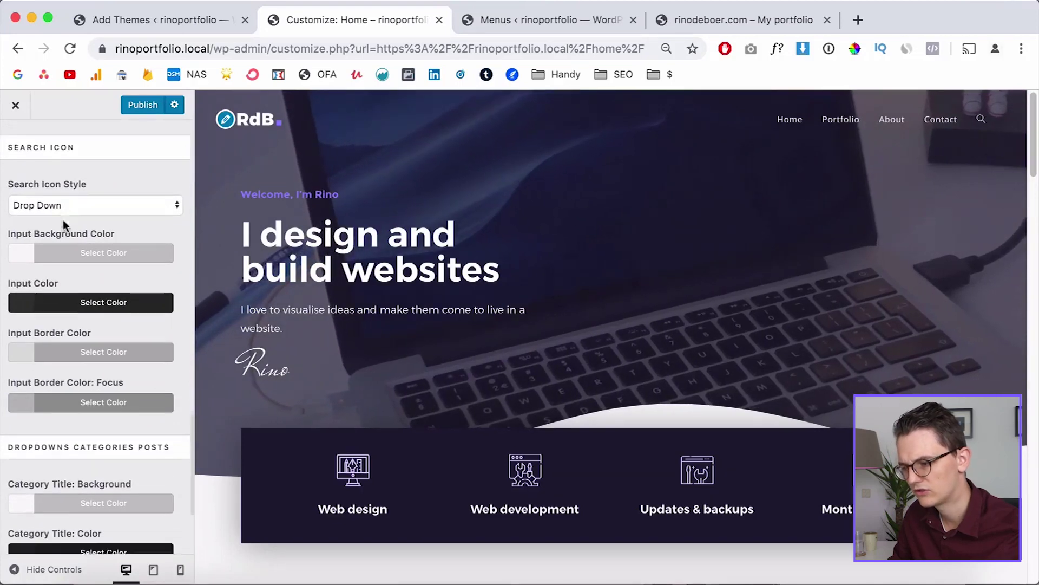
left_click(53, 193)
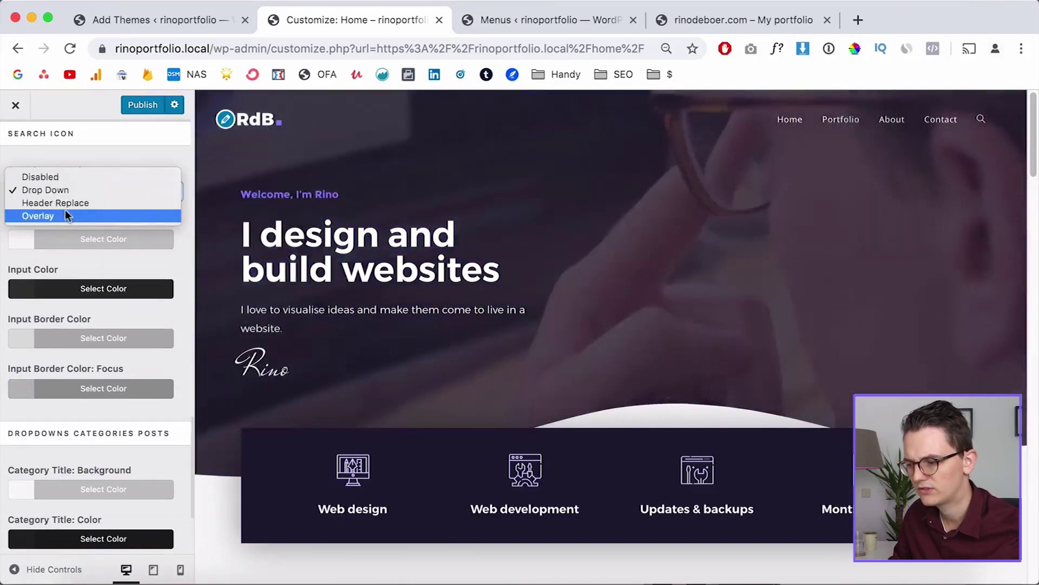
left_click(54, 176)
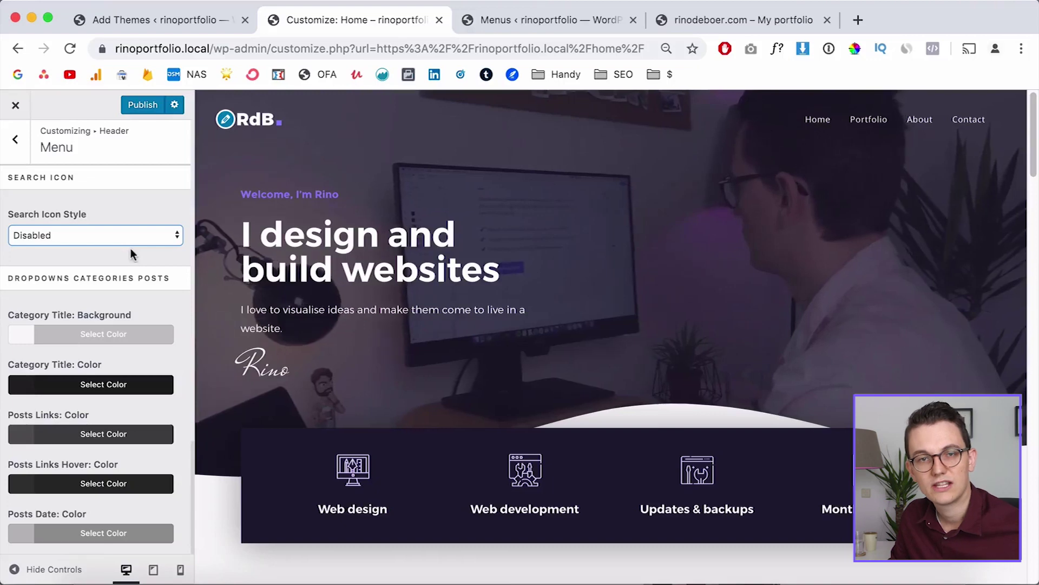
Go to the Main Menu typography settings and set the font family to Montserrat.
left_click(19, 147)
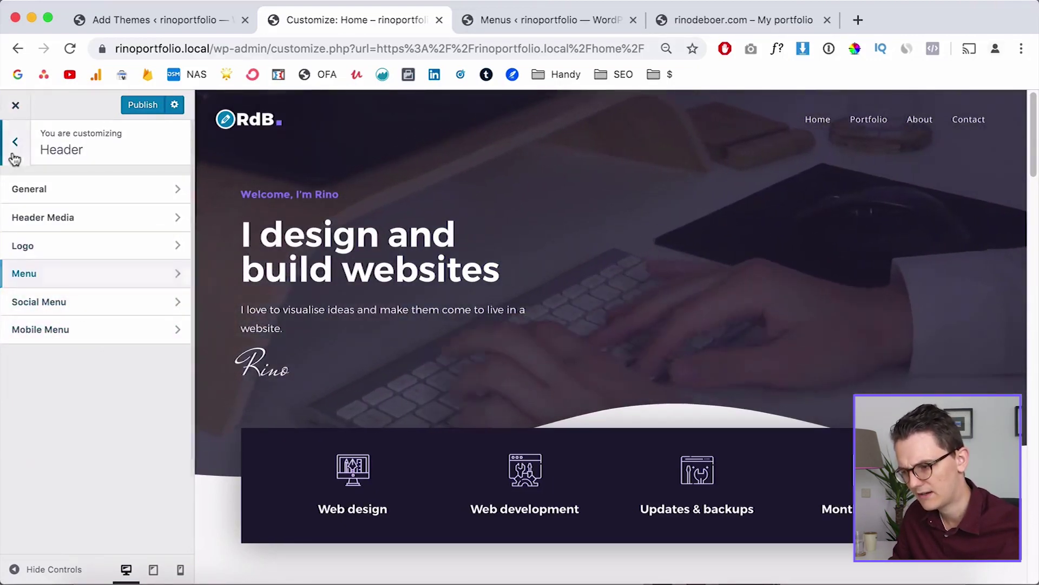
left_click(14, 154)
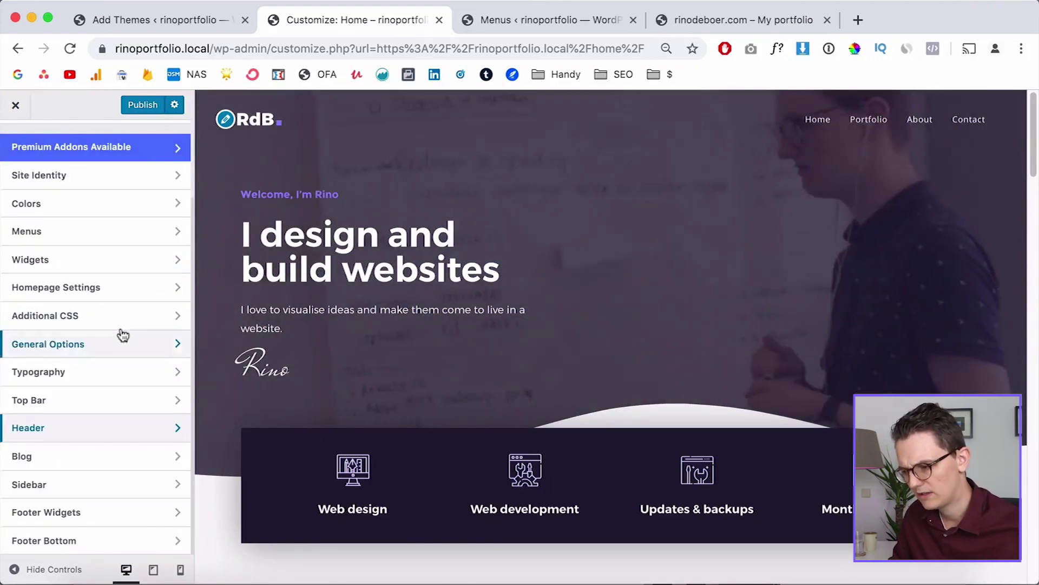
left_click(97, 372)
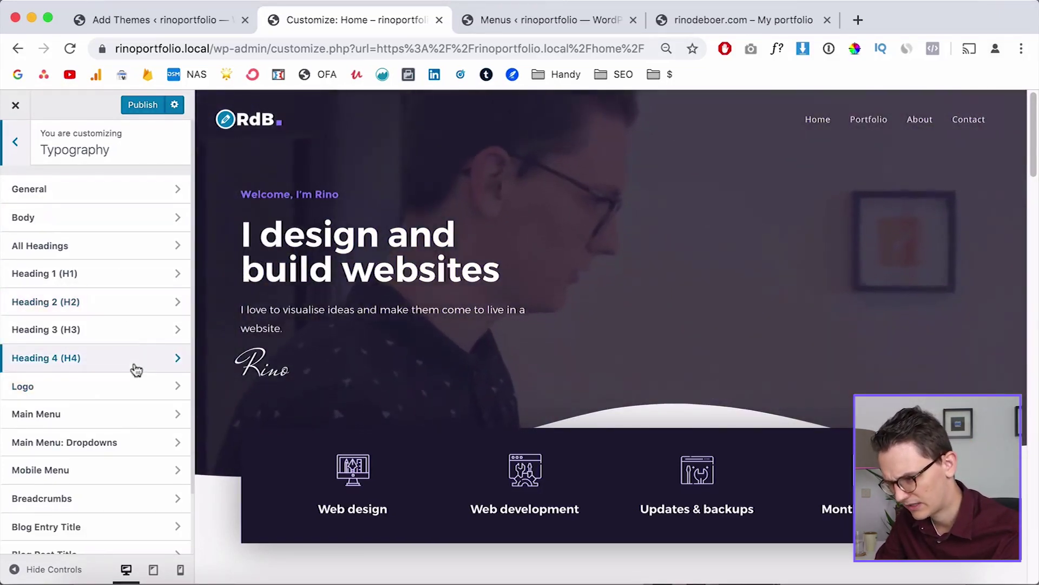
scroll(124, 352, "down", 1)
scroll(125, 357, "down", 3)
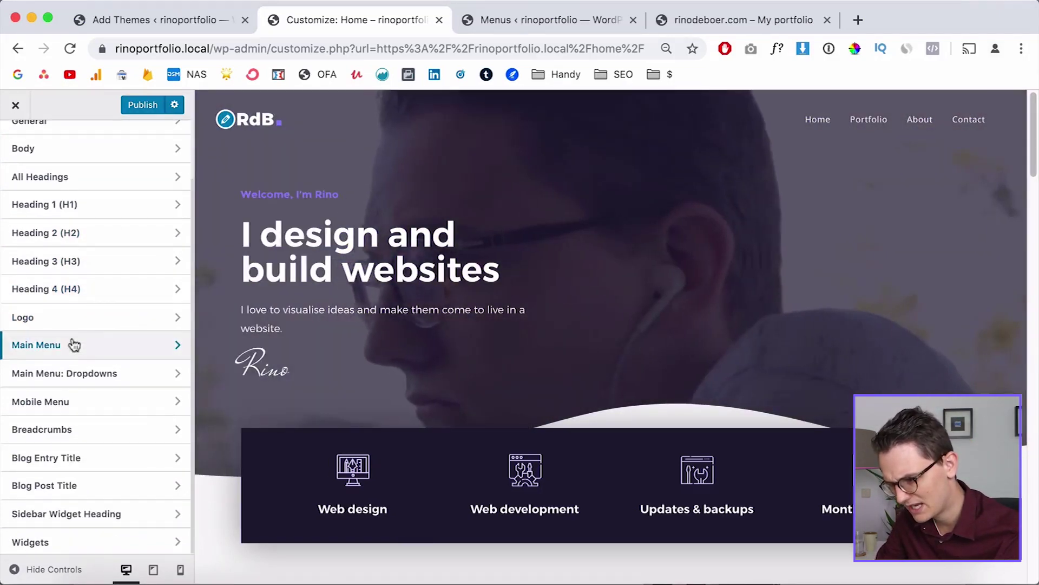
left_click(72, 342)
left_click(61, 217)
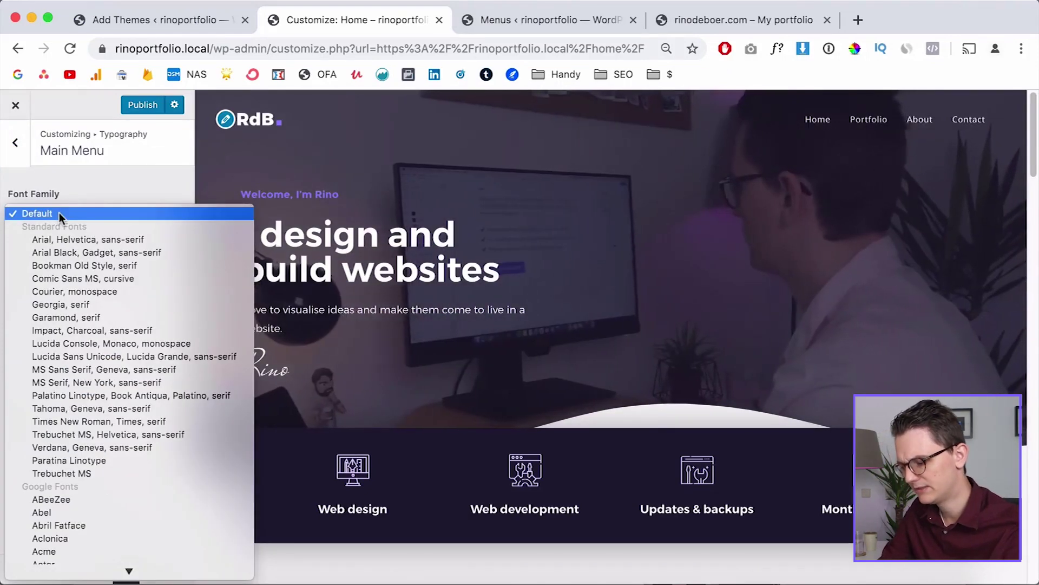
type("mont")
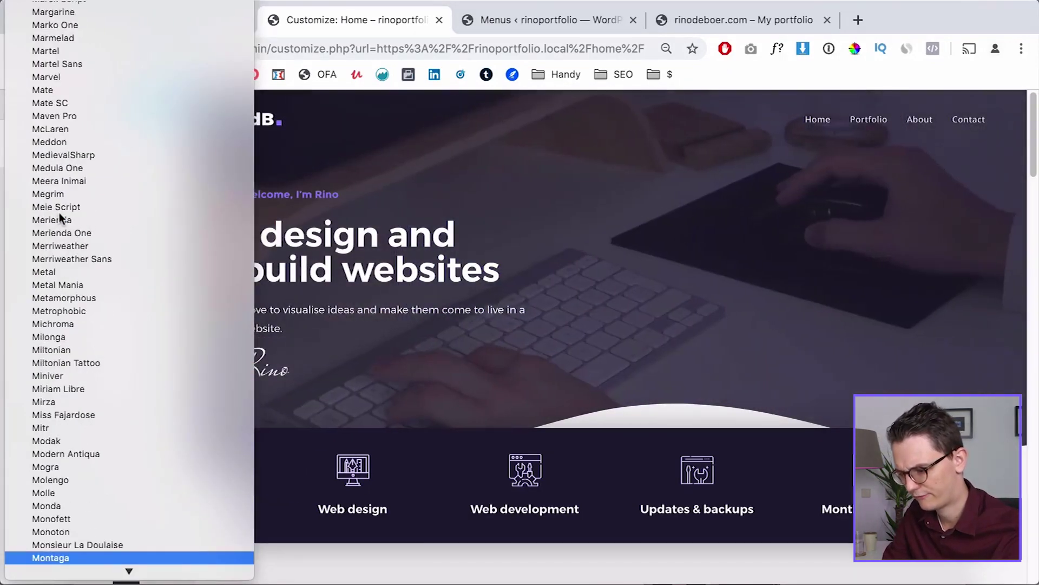
type("smy")
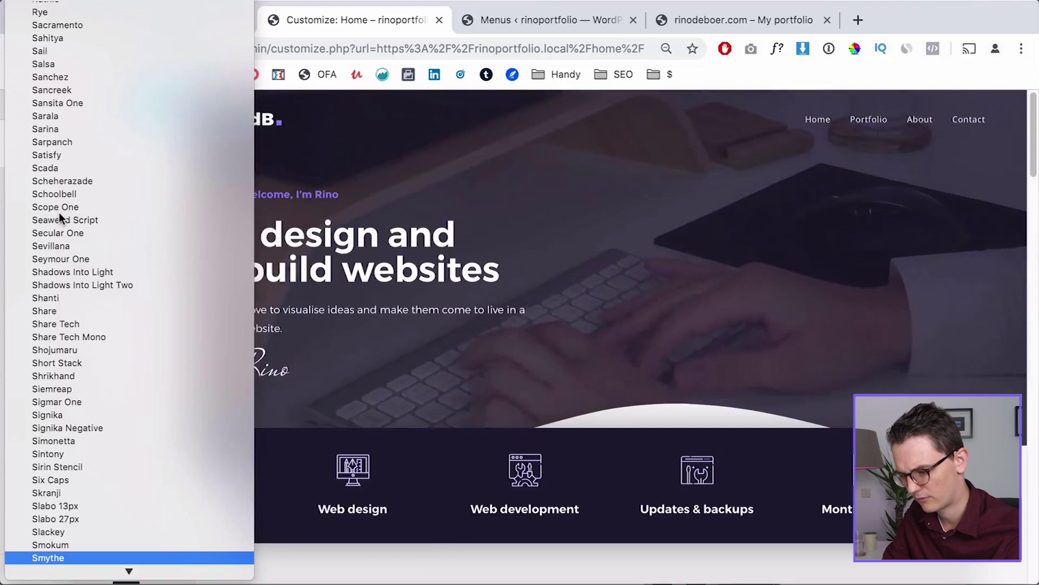
type("mont")
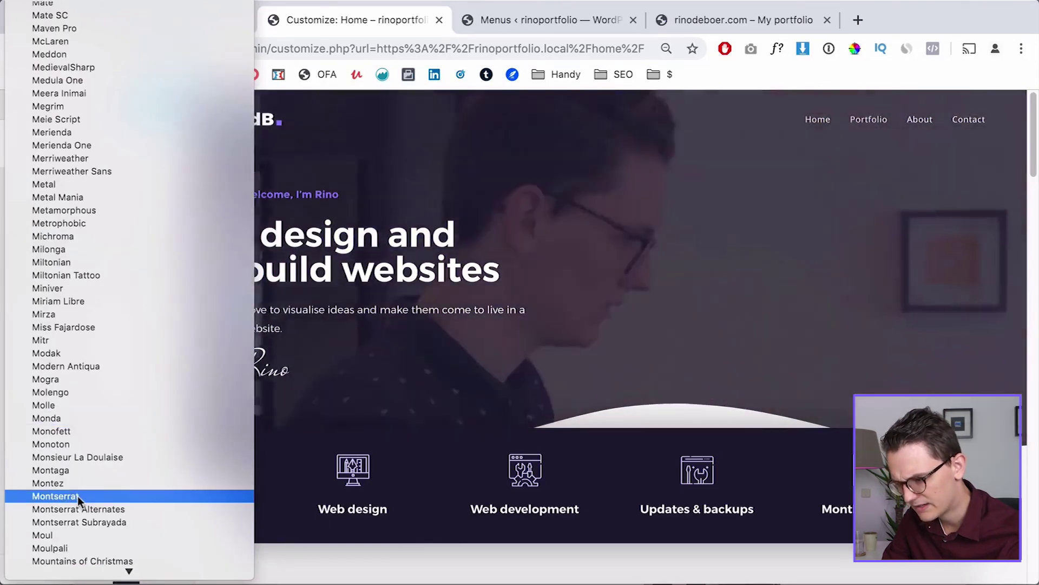
left_click(77, 496)
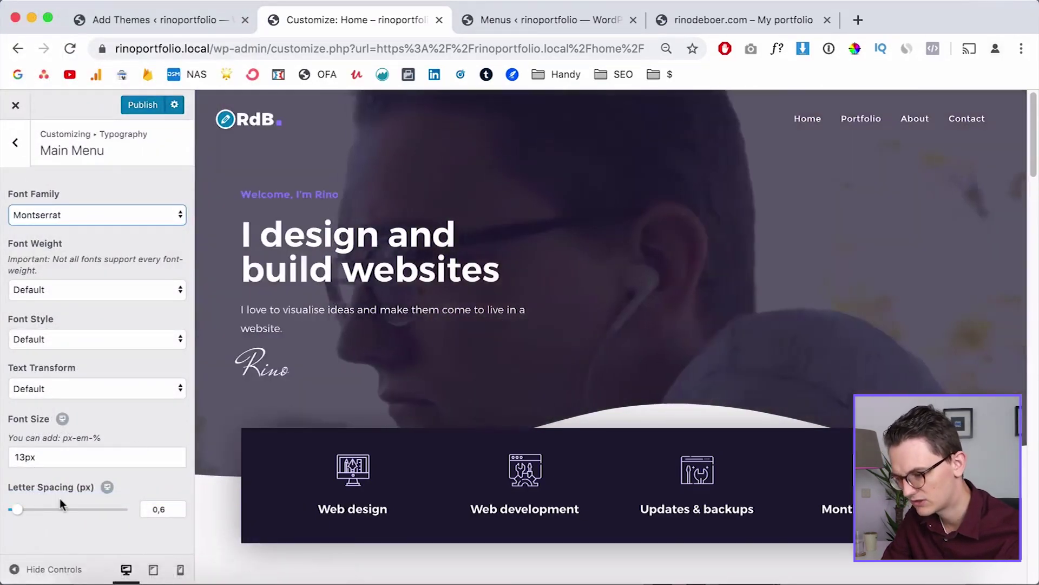
Try a main menu font size of 16px, compare it with rinodeboer.com, and set it to 18px.
left_click(15, 457)
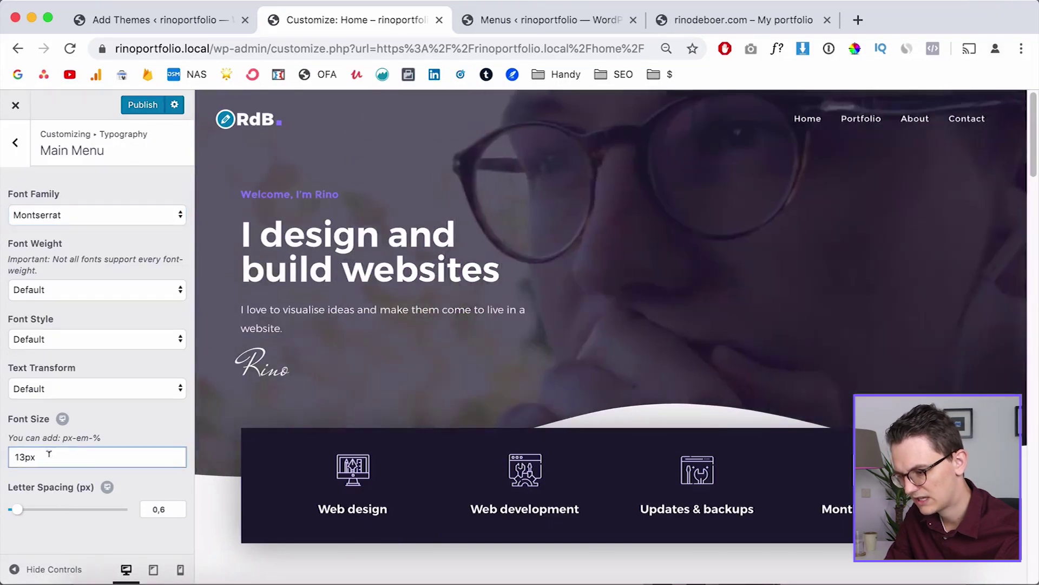
key("BackSpace")
type("6")
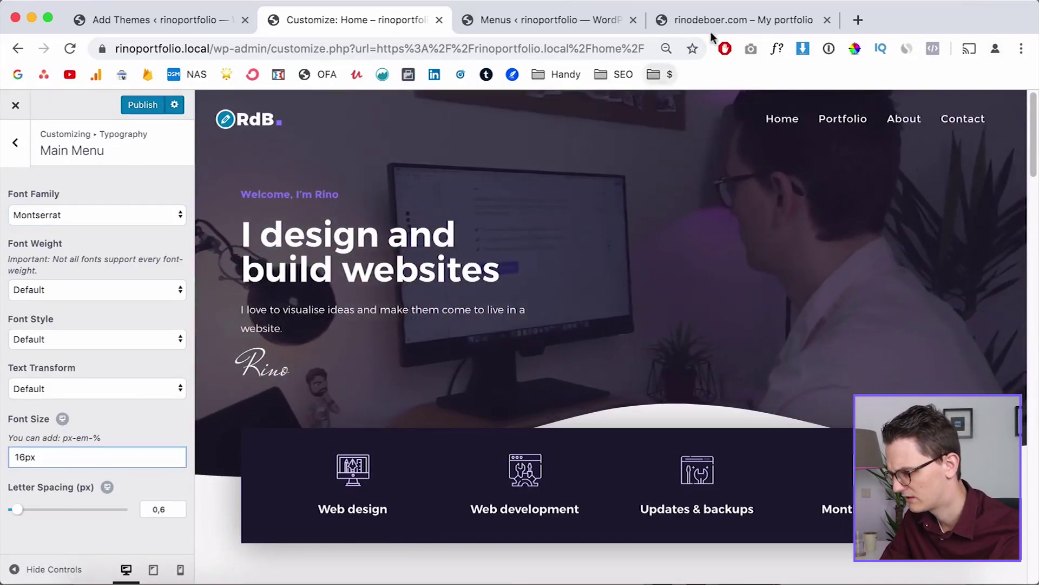
left_click(710, 21)
left_click(363, 22)
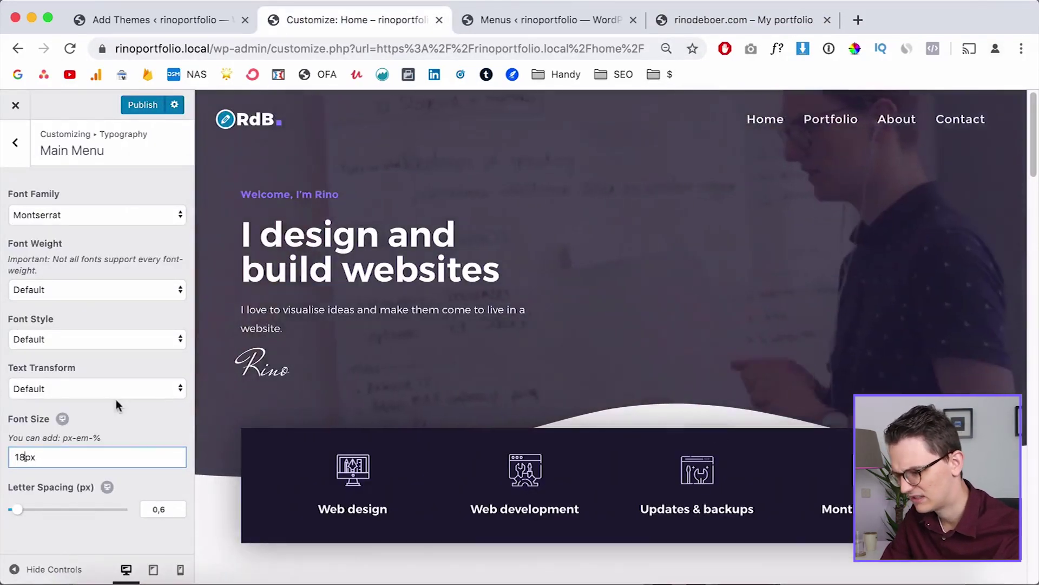
Try the Medium: 500 font weight for the main menu, set it to Bold: 700, and compare the result with rinodeboer.com.
left_click(72, 290)
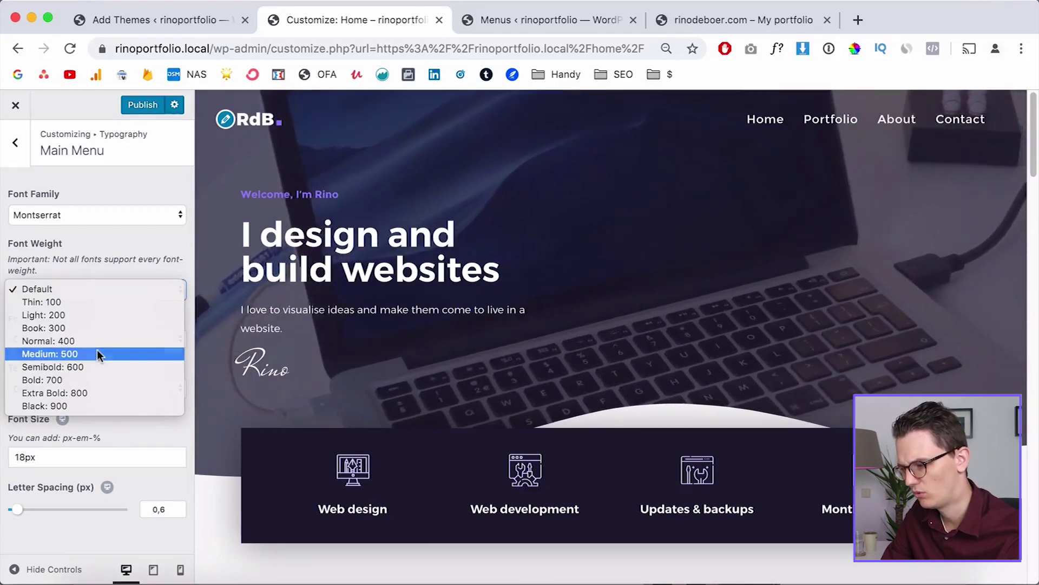
left_click(98, 353)
left_click(47, 291)
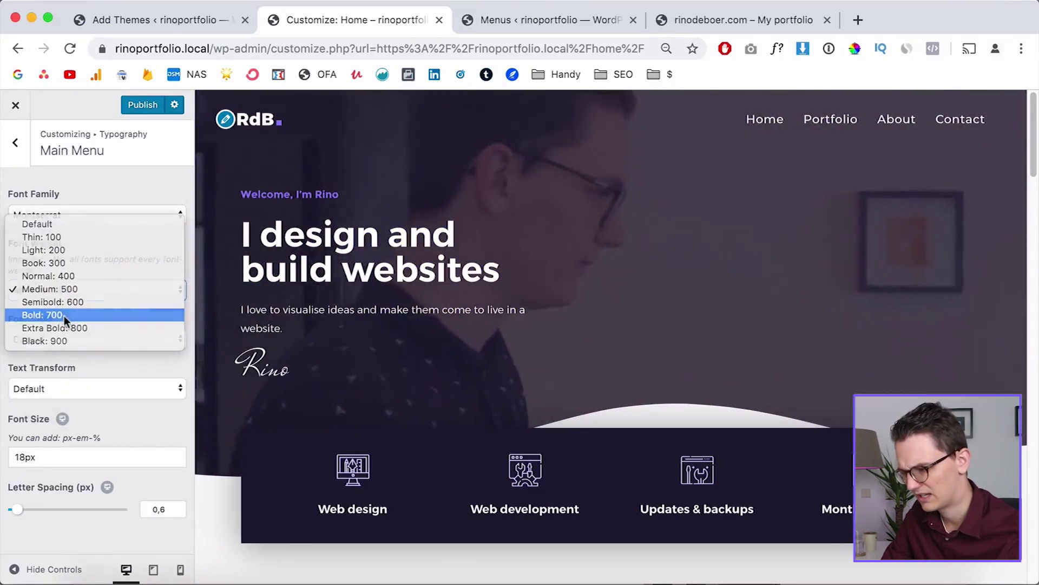
left_click(63, 315)
left_click(743, 19)
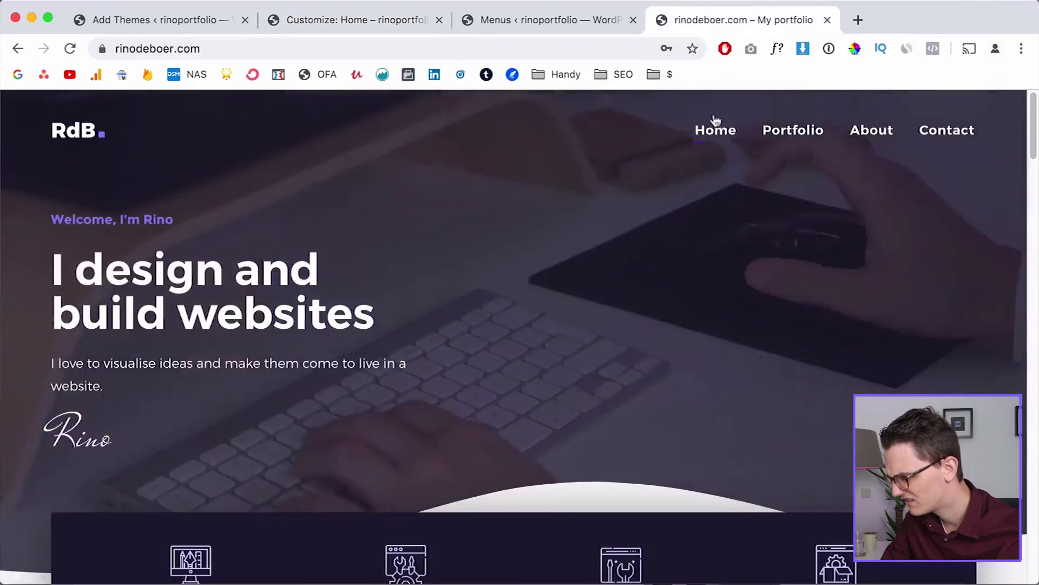
left_click(383, 18)
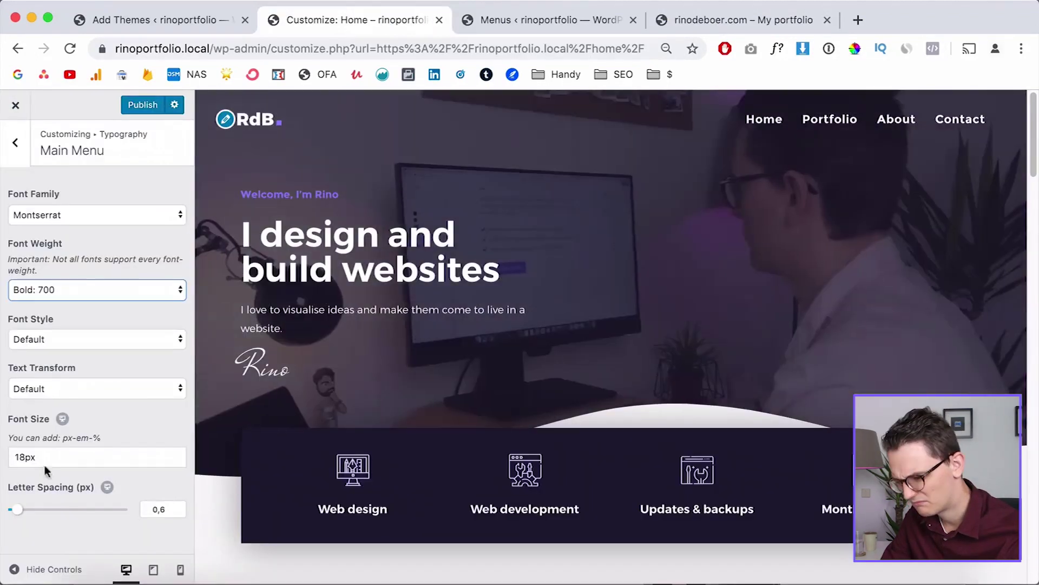
Try a main menu font size of 20px and set it back to 18px, leaving the text transform at Default.
type("0")
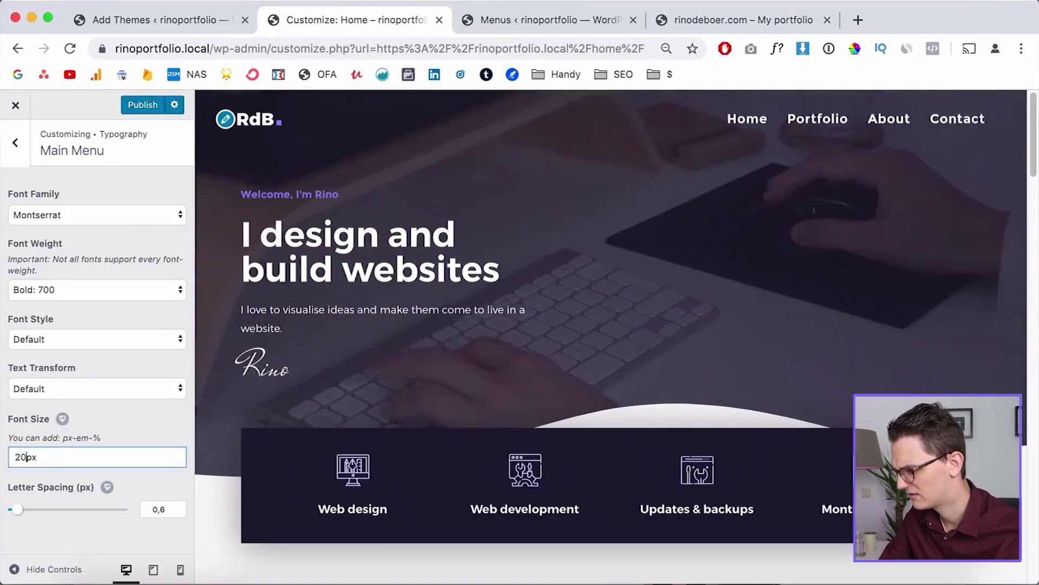
key("BackSpace")
key("BackSpace")
type("18")
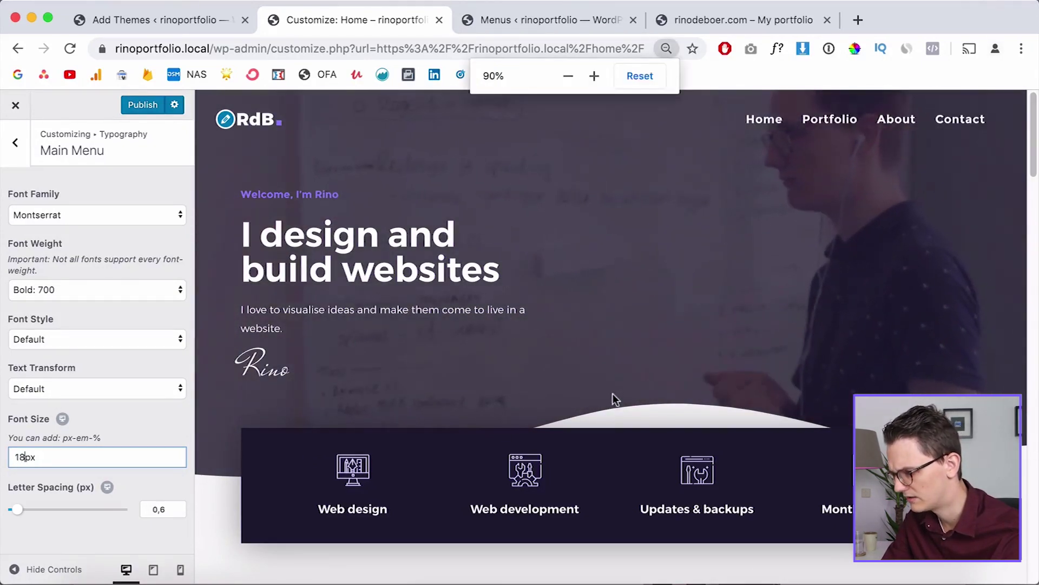
key("super+equal")
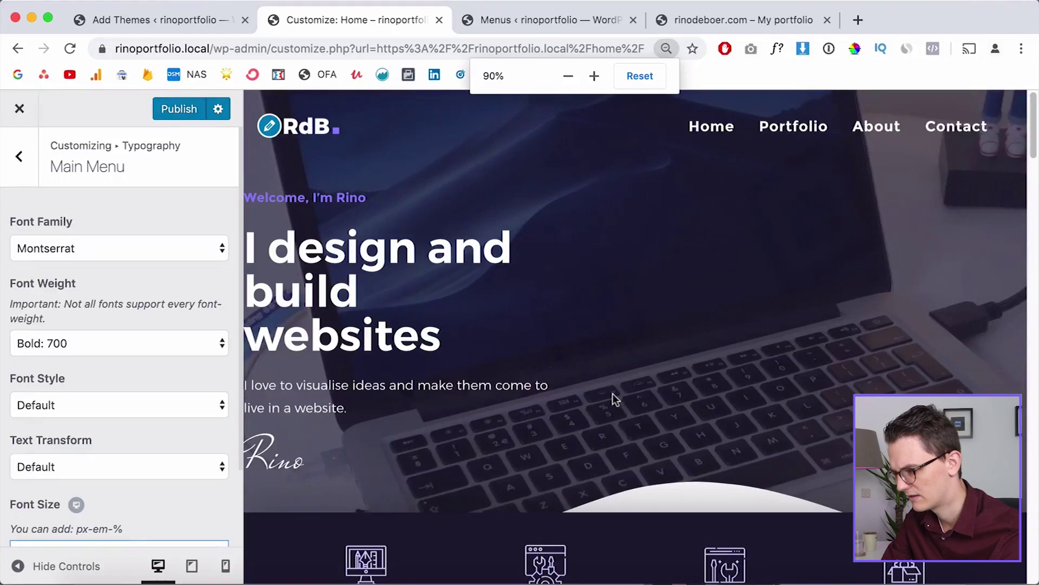
key("super+minus")
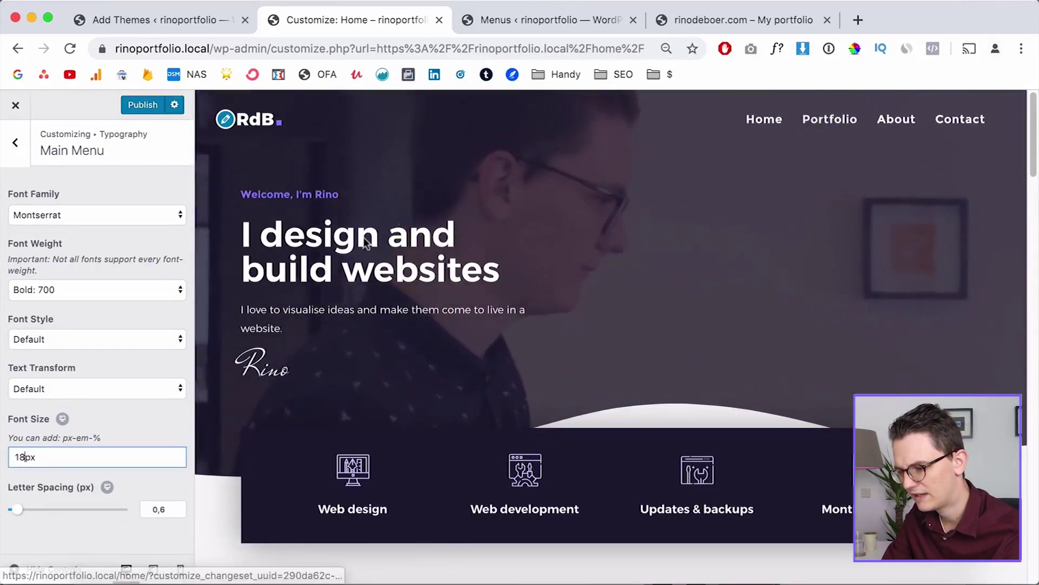
left_click(93, 376)
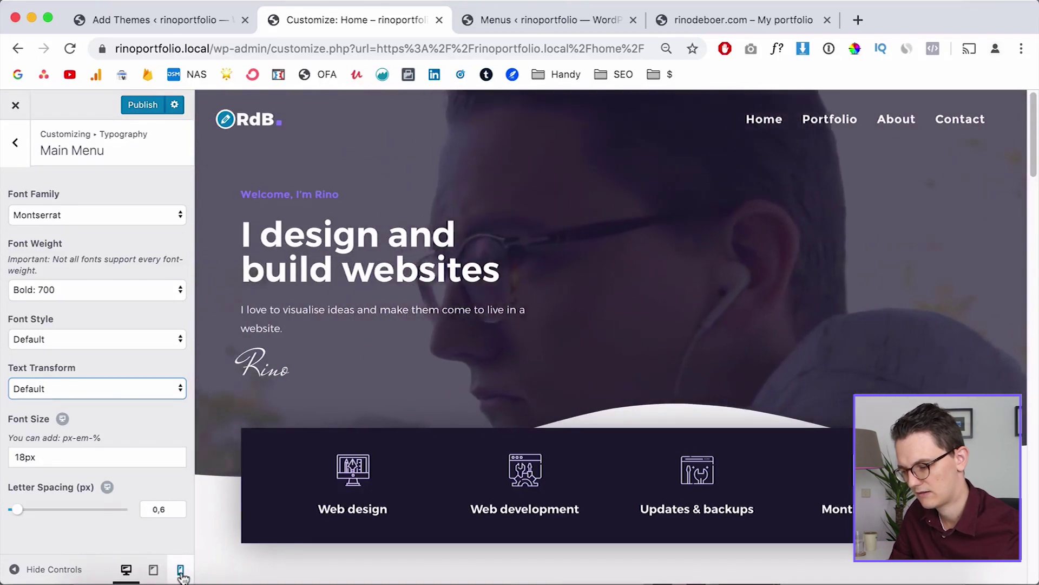
Preview the site at mobile size and check how the sidebar mobile menu opens and closes.
left_click(182, 574)
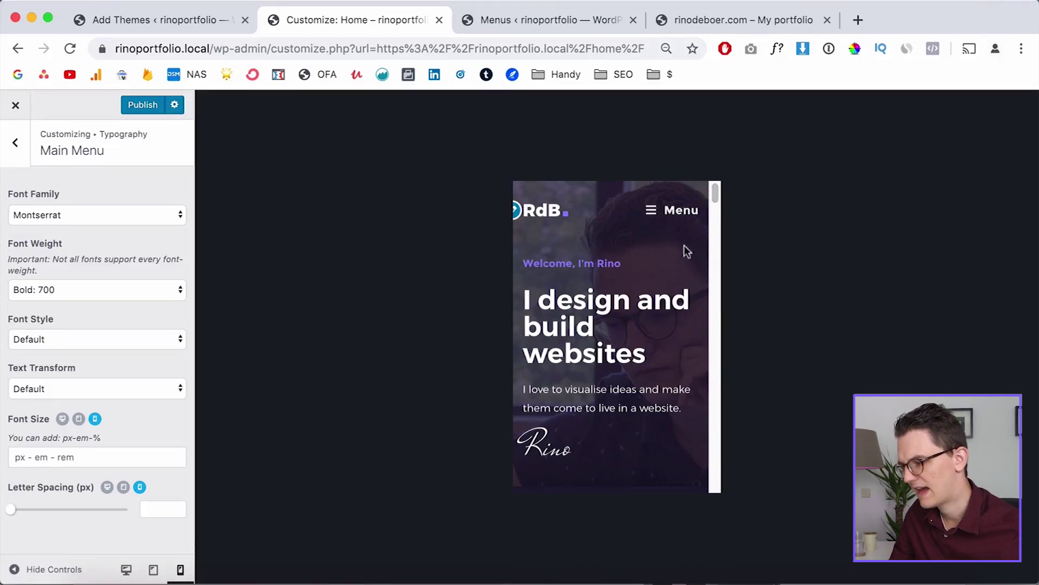
left_click(678, 214)
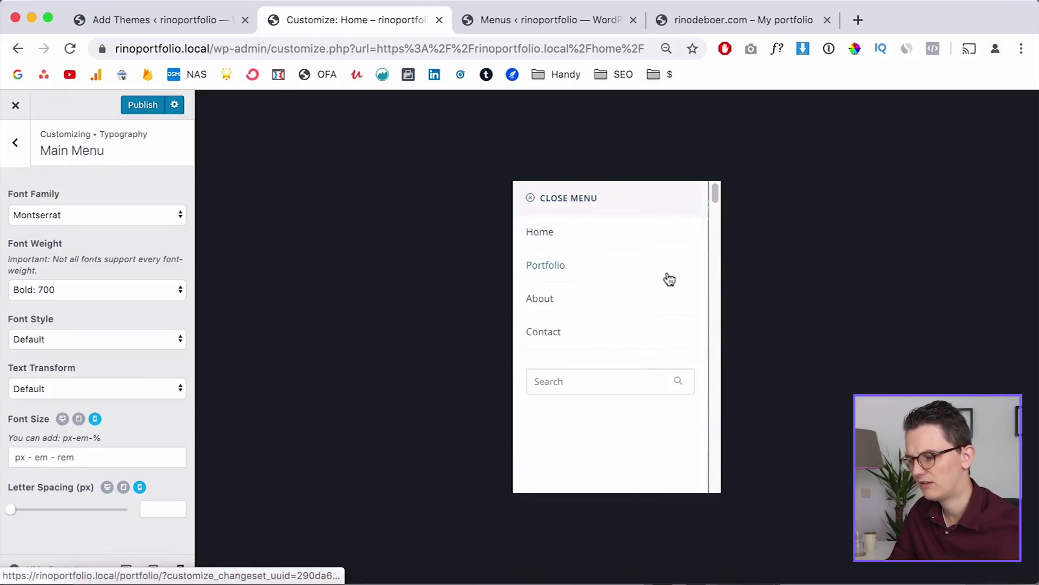
left_click(543, 199)
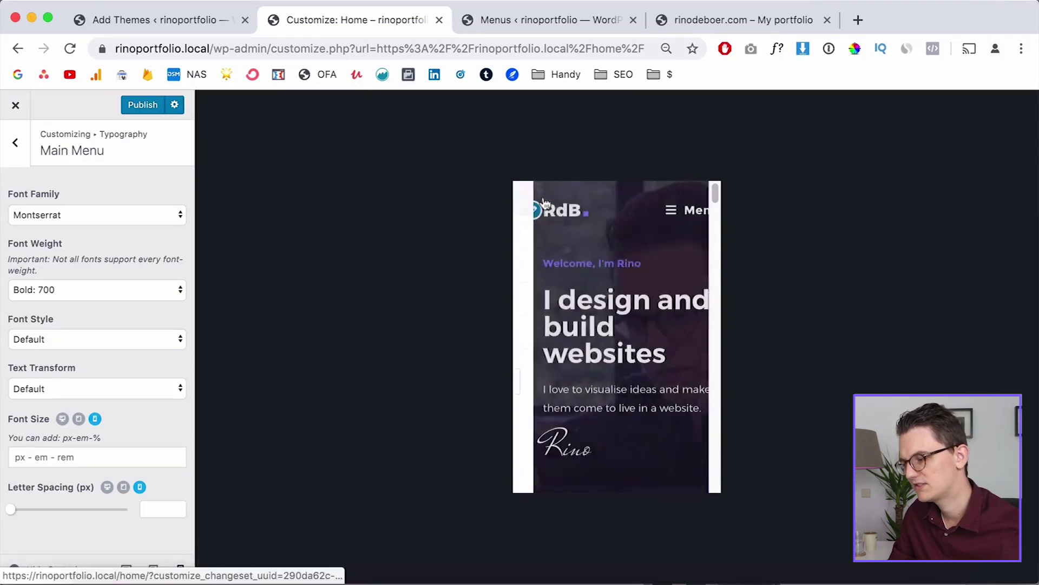
Set the mobile menu style to Drop Down in the header's mobile menu settings and test it in the mobile preview.
left_click(17, 145)
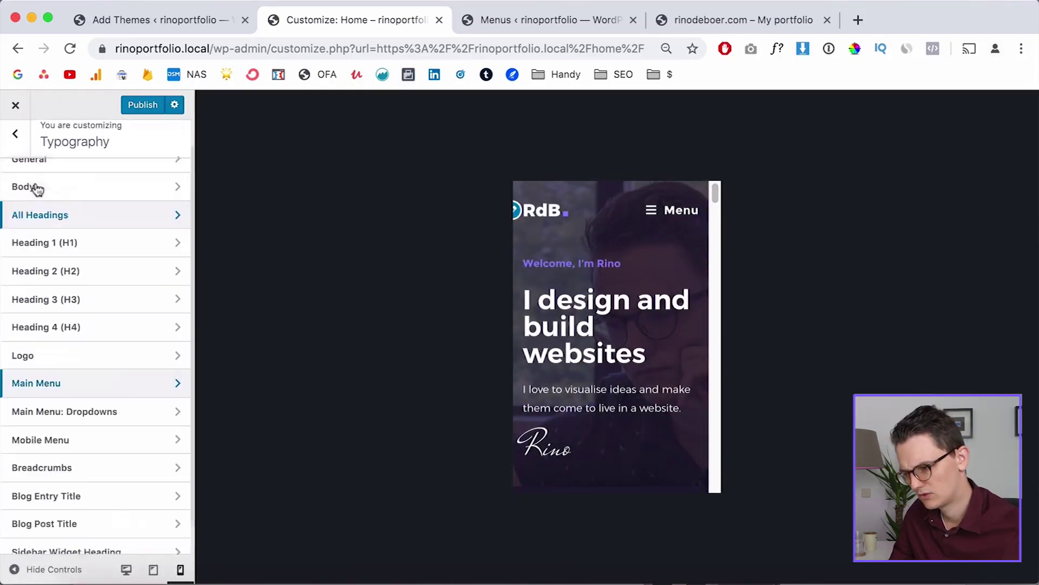
left_click(18, 145)
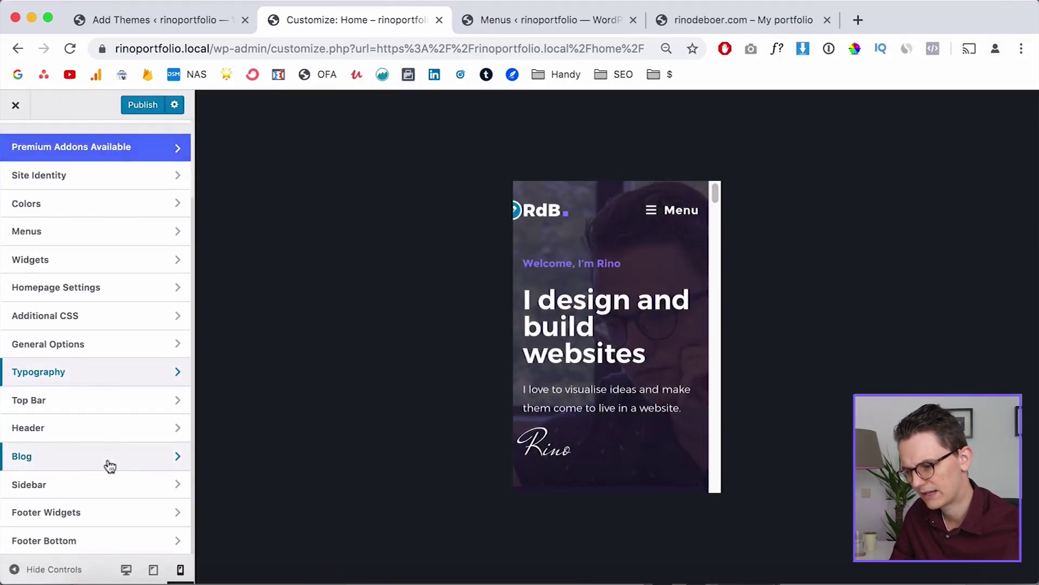
left_click(86, 430)
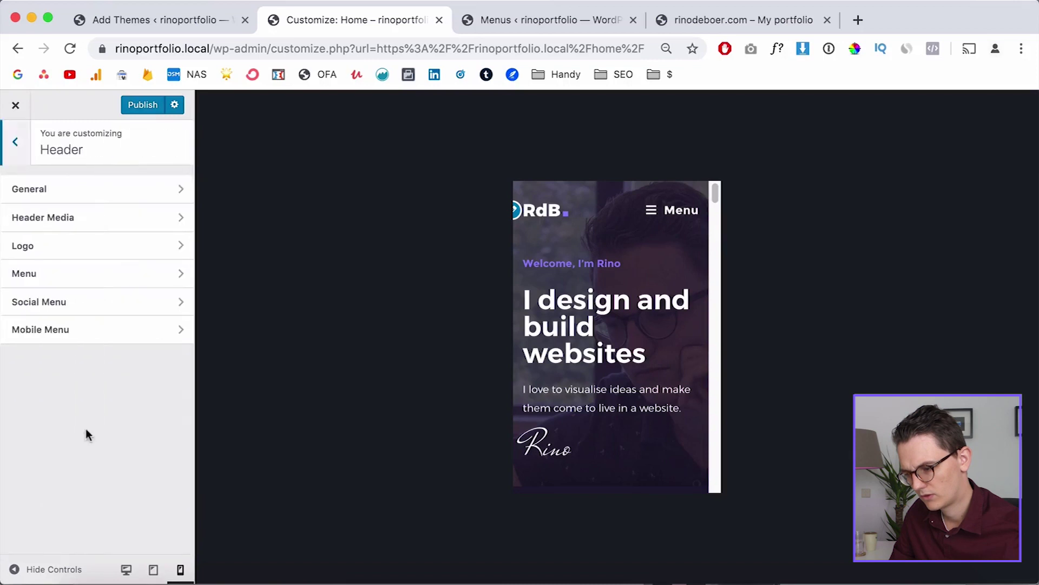
left_click(72, 335)
scroll(124, 437, "down", 5)
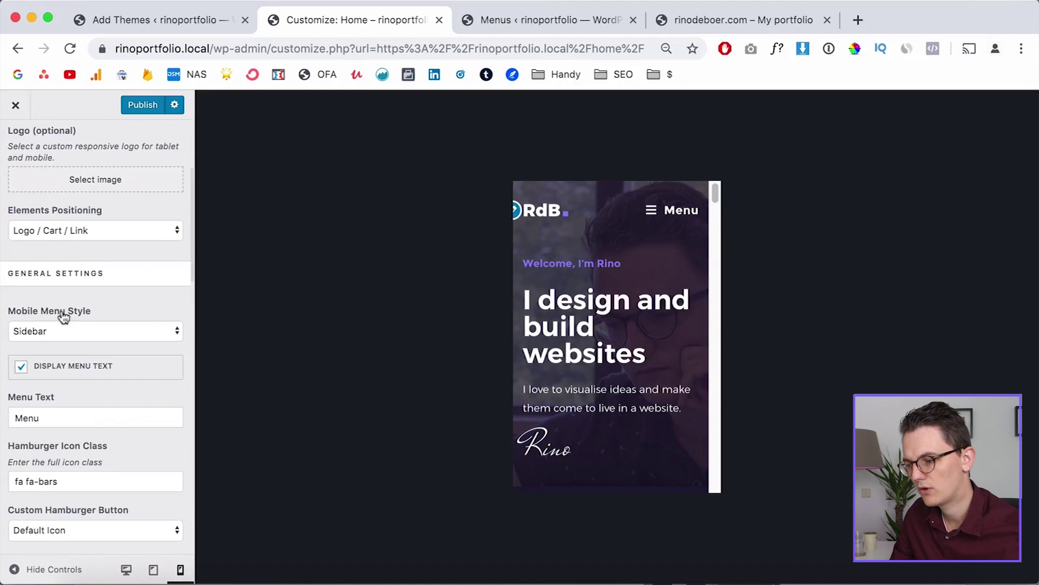
scroll(64, 318, "down", 1)
left_click(69, 310)
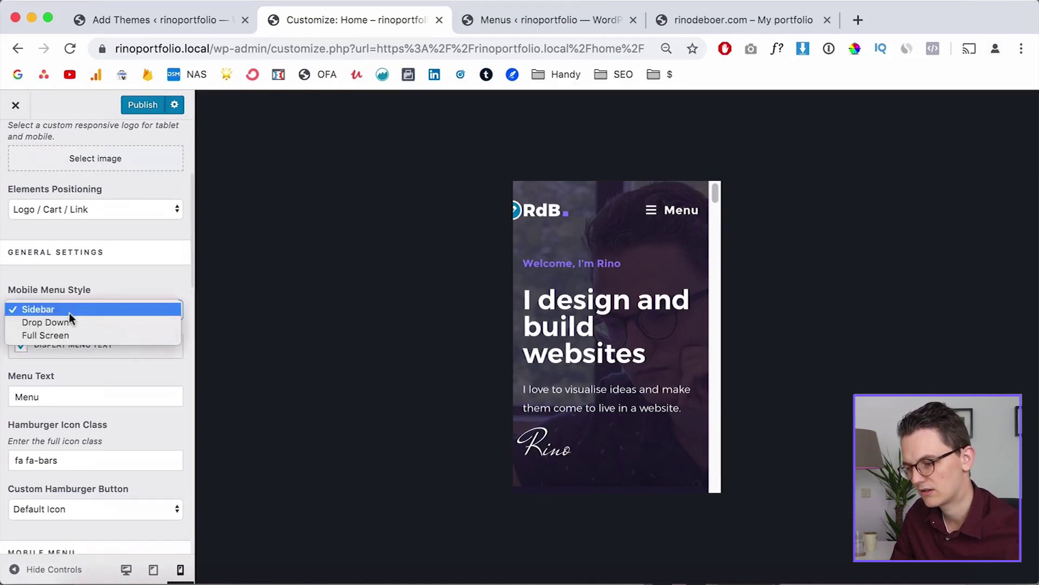
left_click(66, 322)
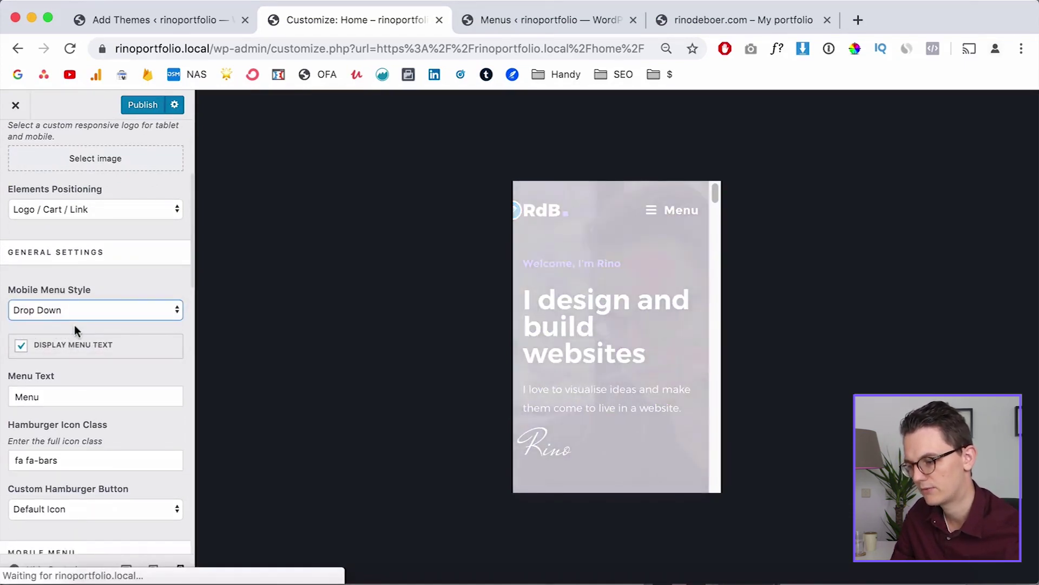
left_click(654, 212)
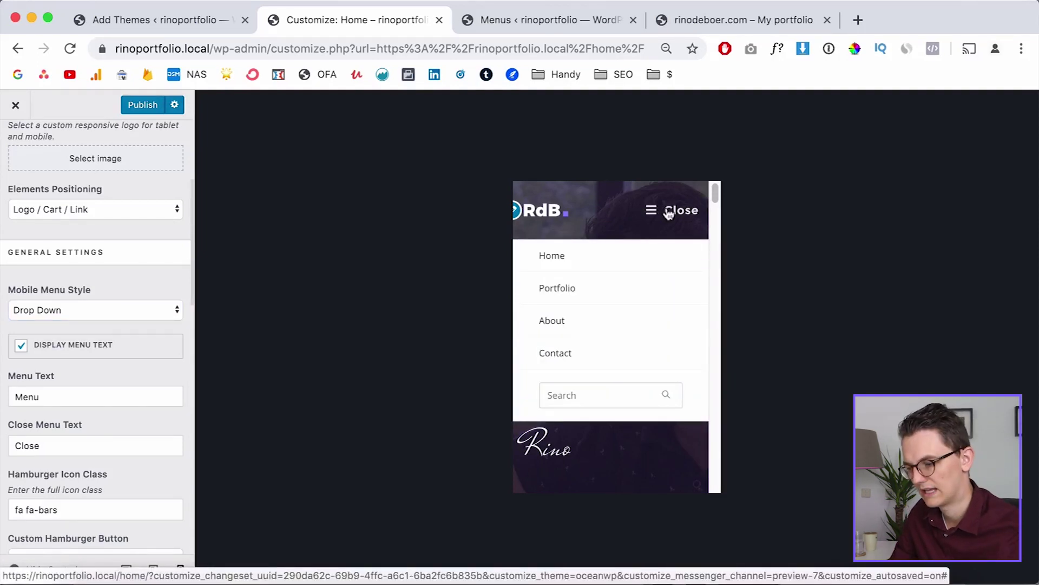
left_click(669, 214)
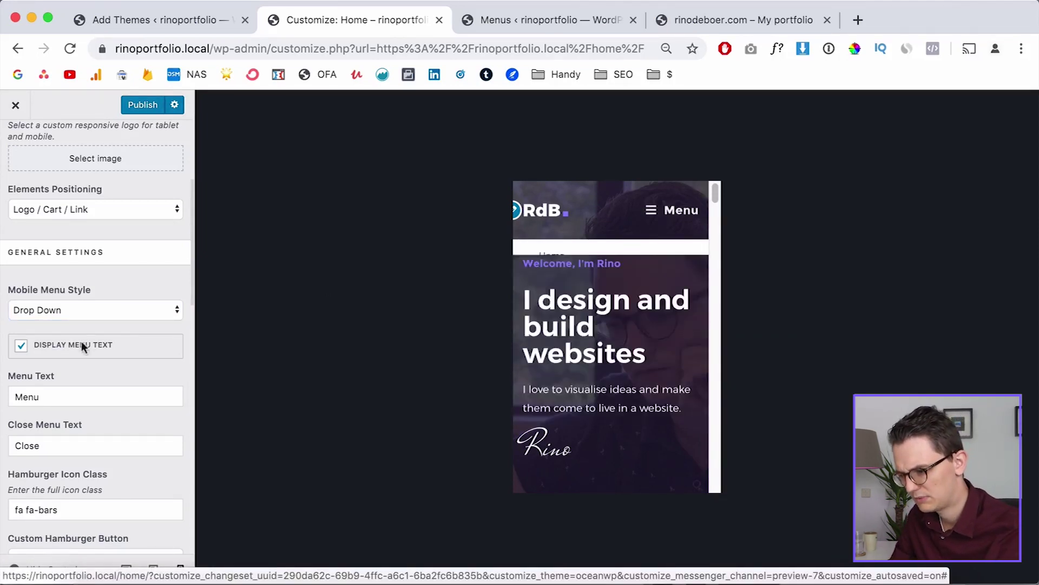
Turn off the display of the mobile menu text and test toggling the menu with only the hamburger icon.
left_click(21, 347)
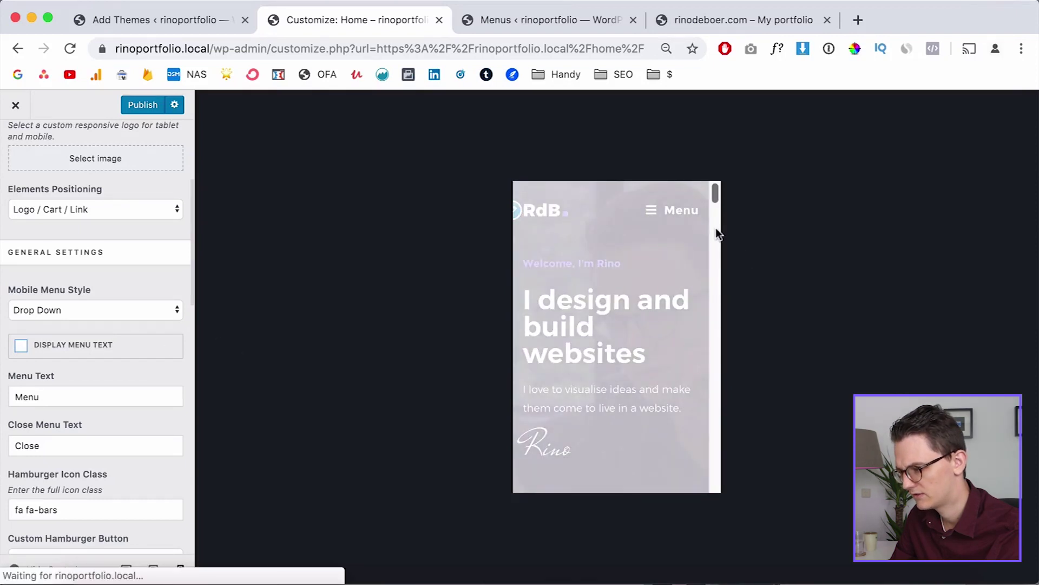
left_click(695, 213)
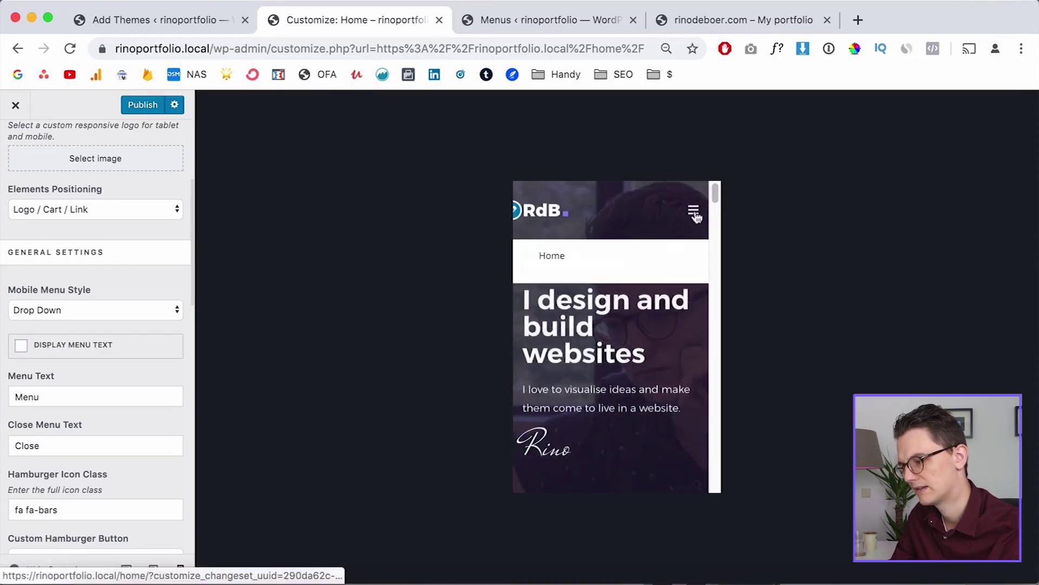
left_click(695, 212)
left_click(695, 213)
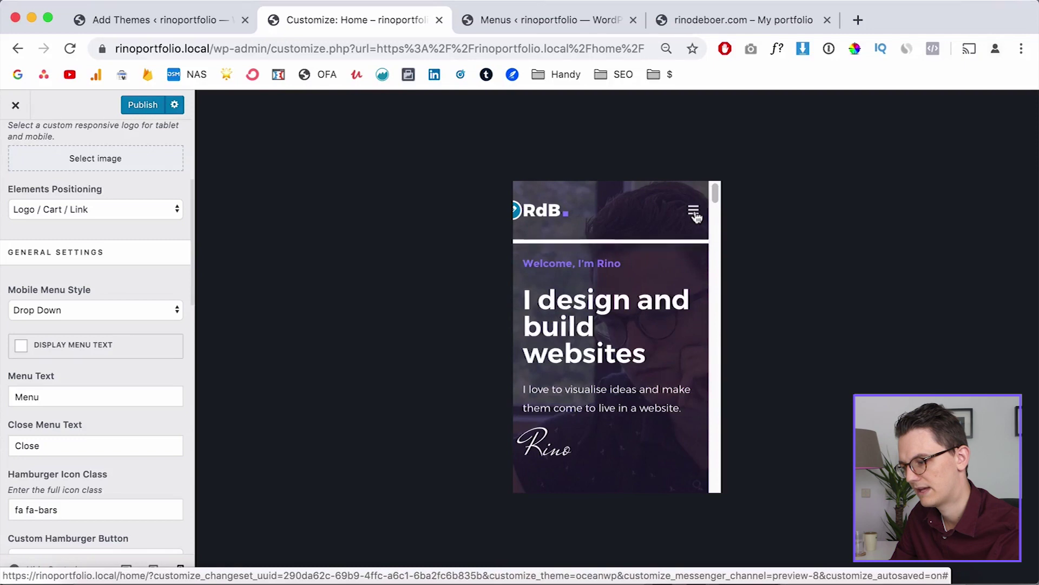
left_click(695, 213)
Set the custom hamburger button to 3D Y and test it by opening and closing the mobile menu.
scroll(83, 442, "down", 4)
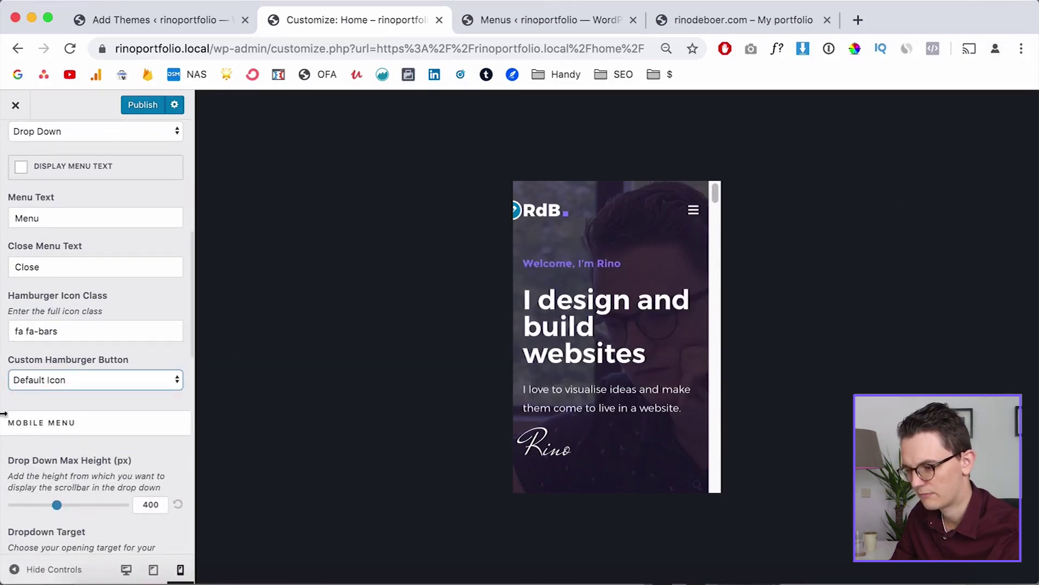
scroll(70, 391, "down", 1)
left_click(57, 349)
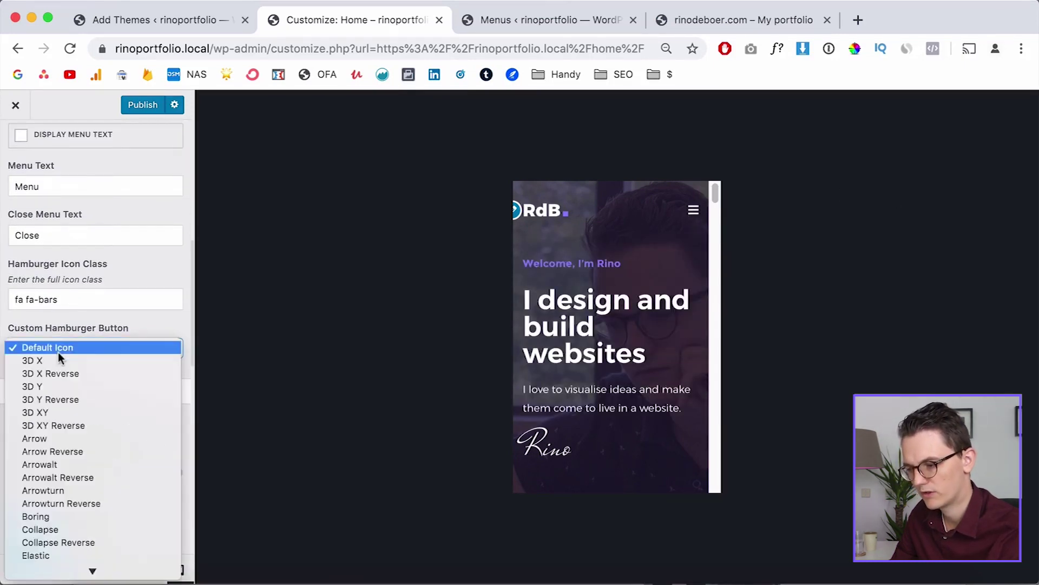
left_click(60, 386)
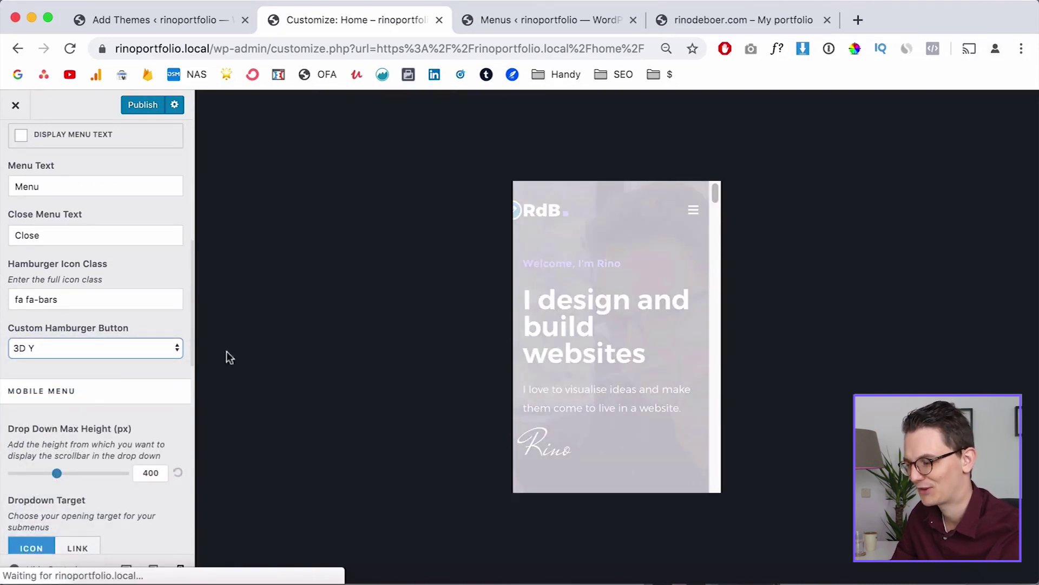
left_click(691, 214)
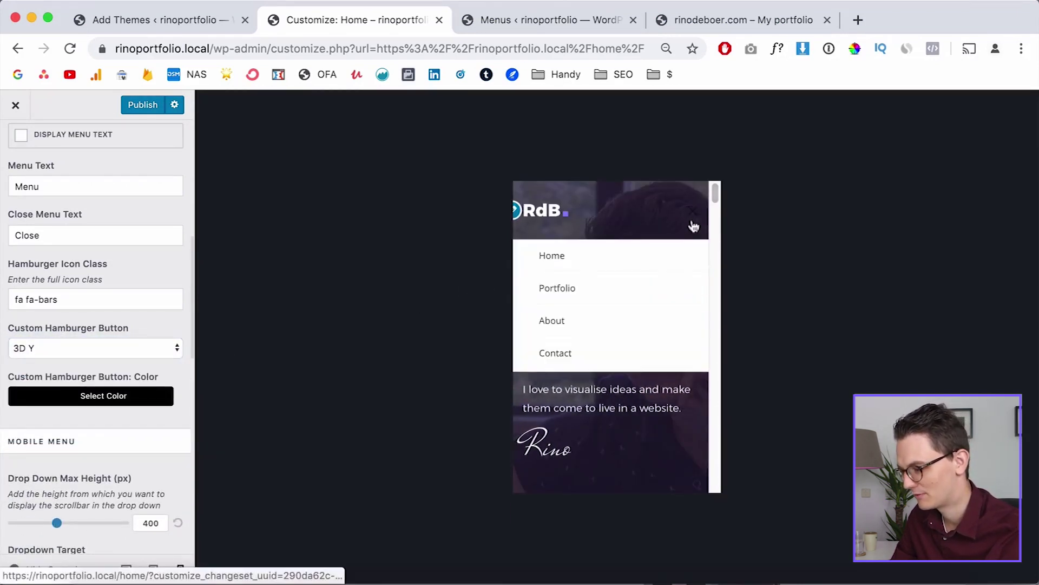
left_click(693, 225)
Make the custom hamburger button white and try the Arrow Reverse style in the mobile preview.
left_click(68, 399)
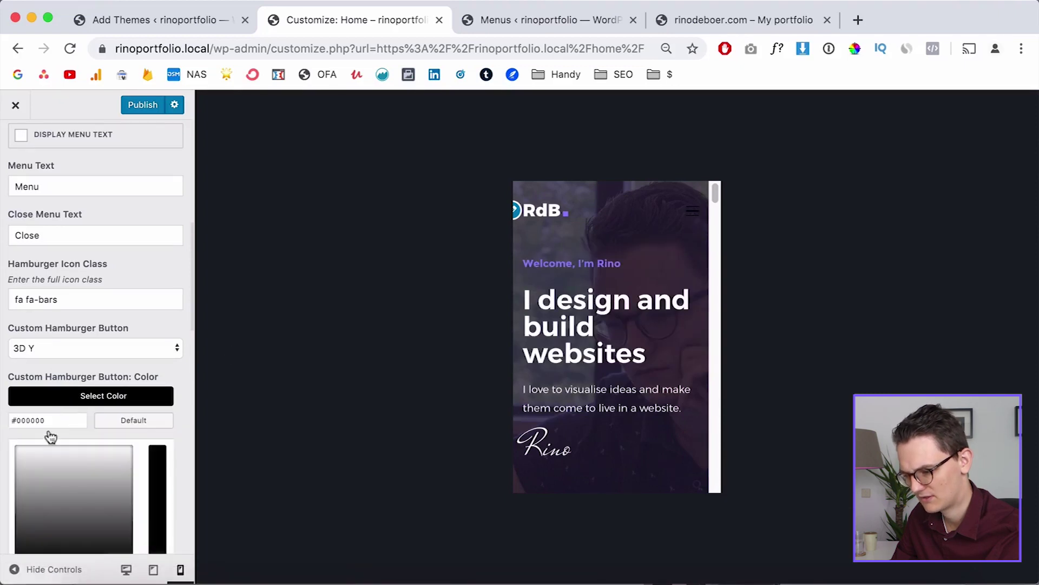
left_click_drag(40, 461, 18, 447)
left_click(150, 389)
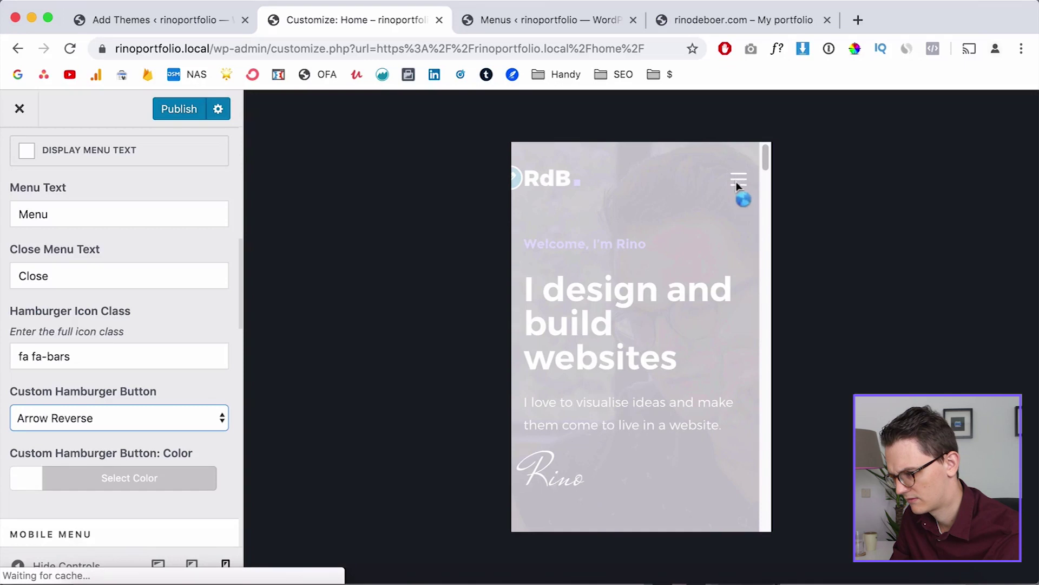
left_click(740, 191)
left_click(740, 191)
Set the custom hamburger button style to Collapse and test its animation by repeatedly toggling the mobile menu.
left_click(77, 419)
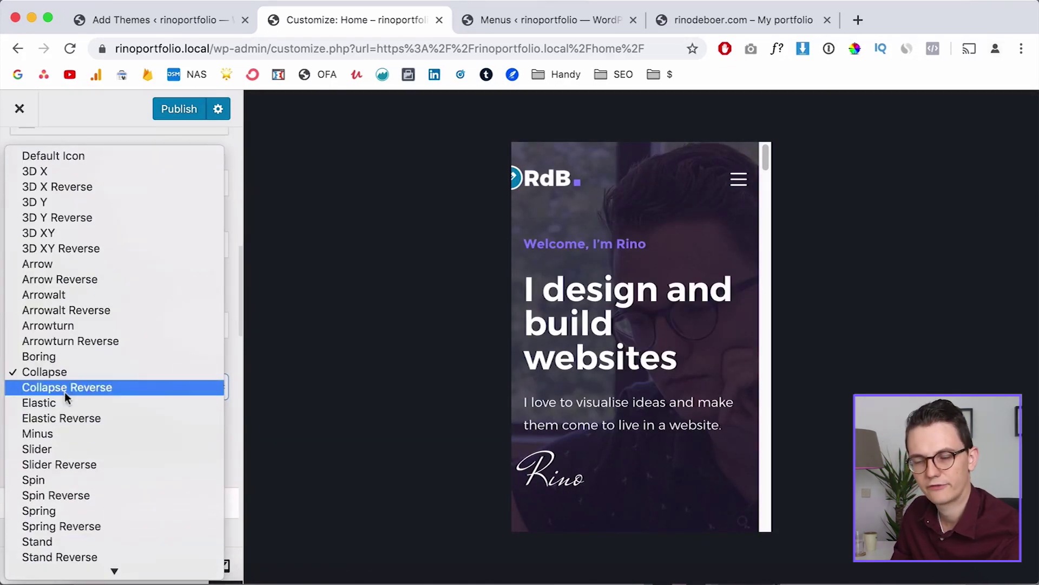
scroll(79, 444, "down", 2)
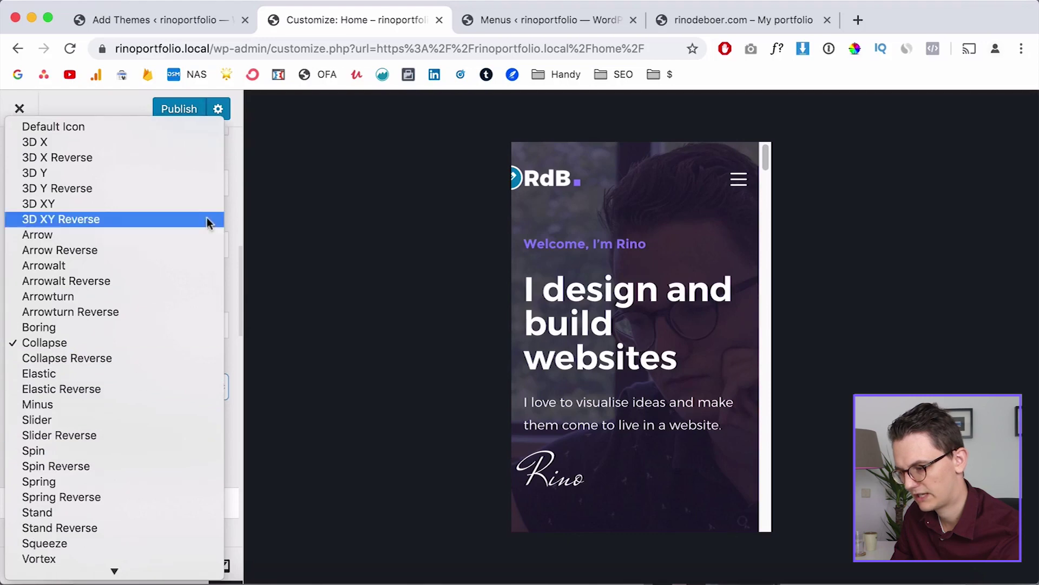
left_click(233, 271)
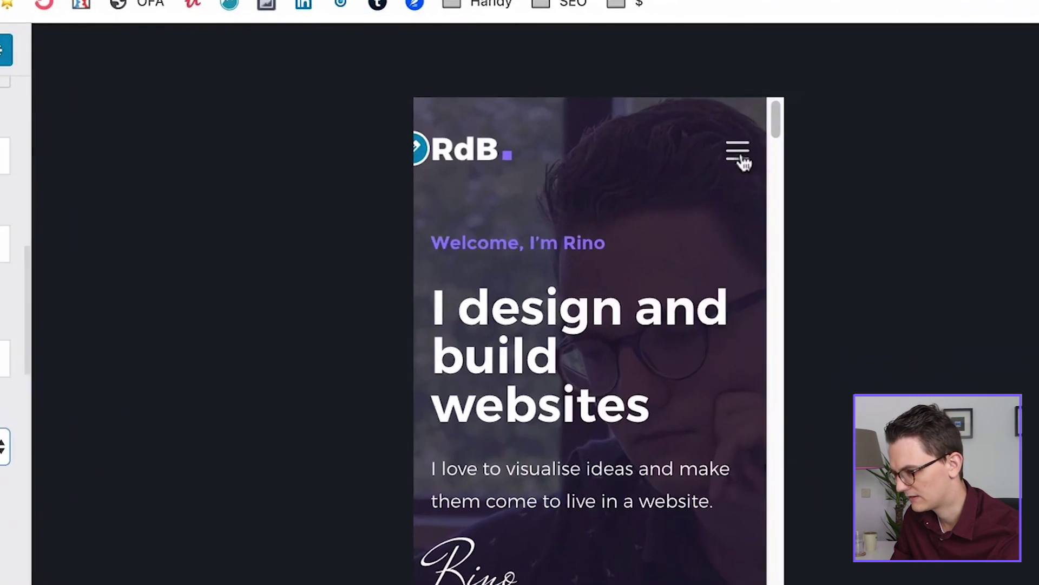
left_click(739, 179)
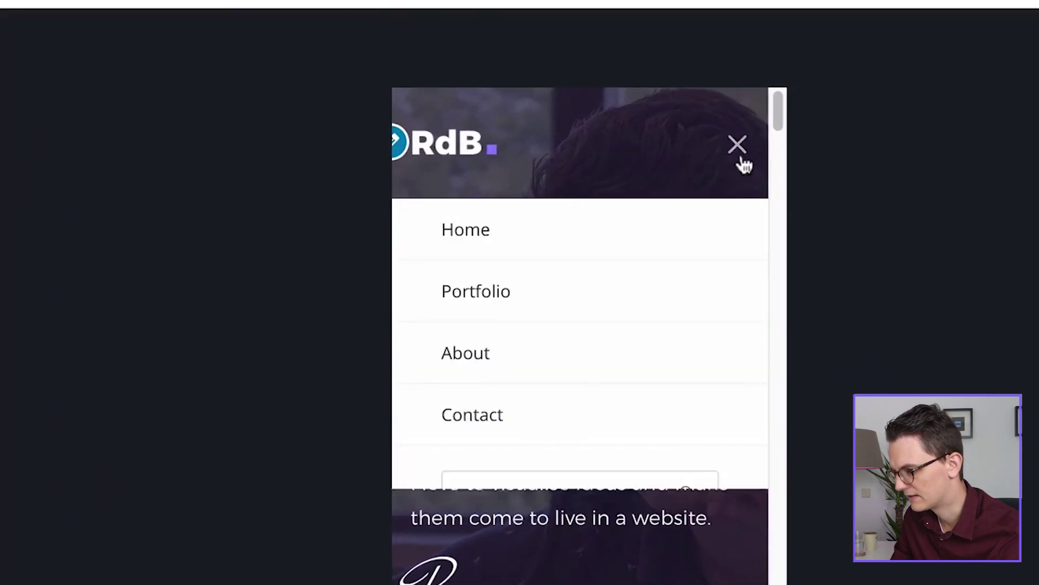
left_click(743, 158)
left_click(745, 161)
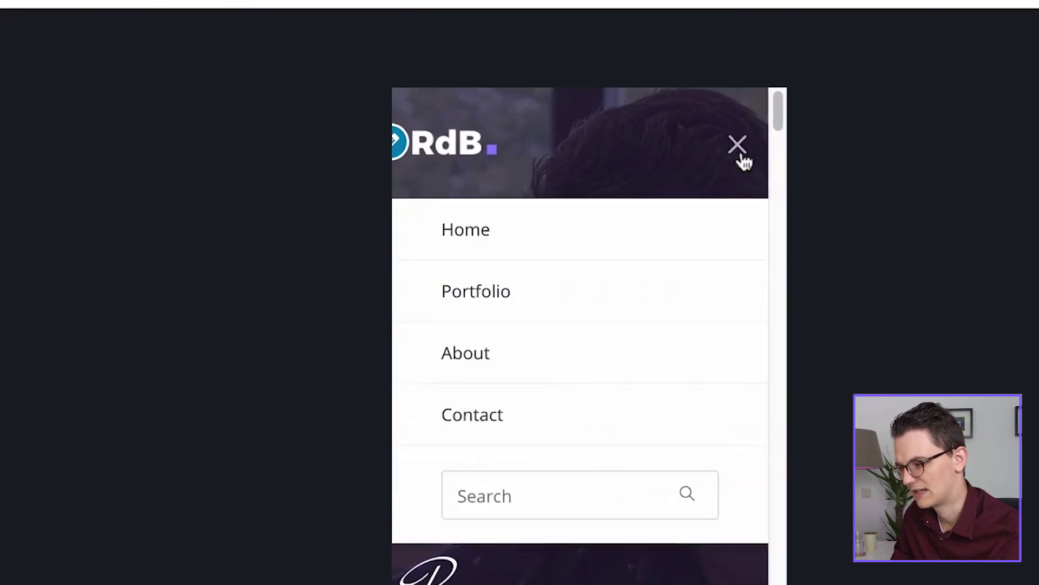
left_click(745, 161)
left_click(744, 160)
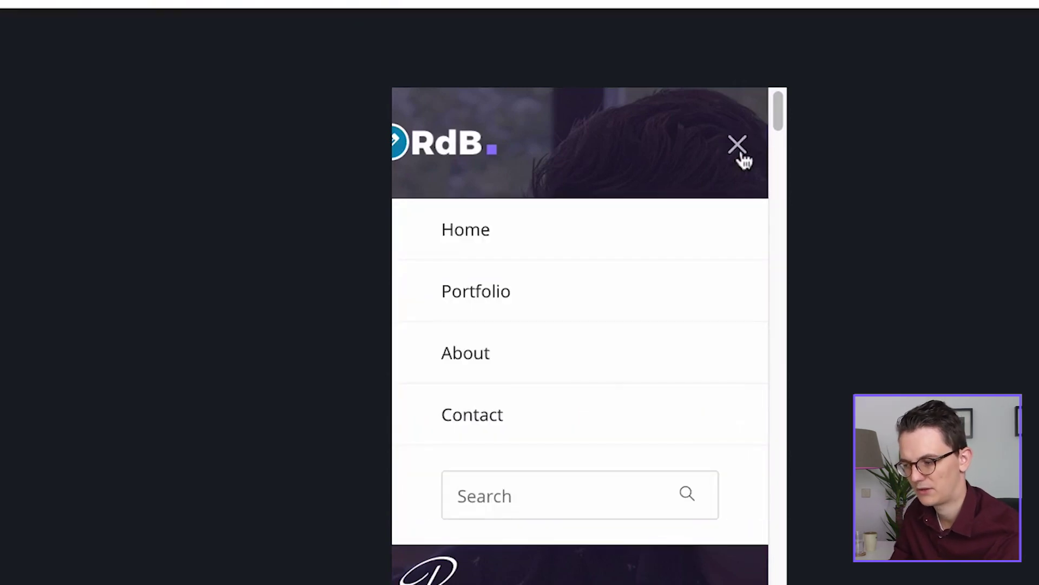
Turn off the mobile menu search and check the result by closing and reopening the menu in the mobile preview.
left_click(744, 161)
left_click(742, 159)
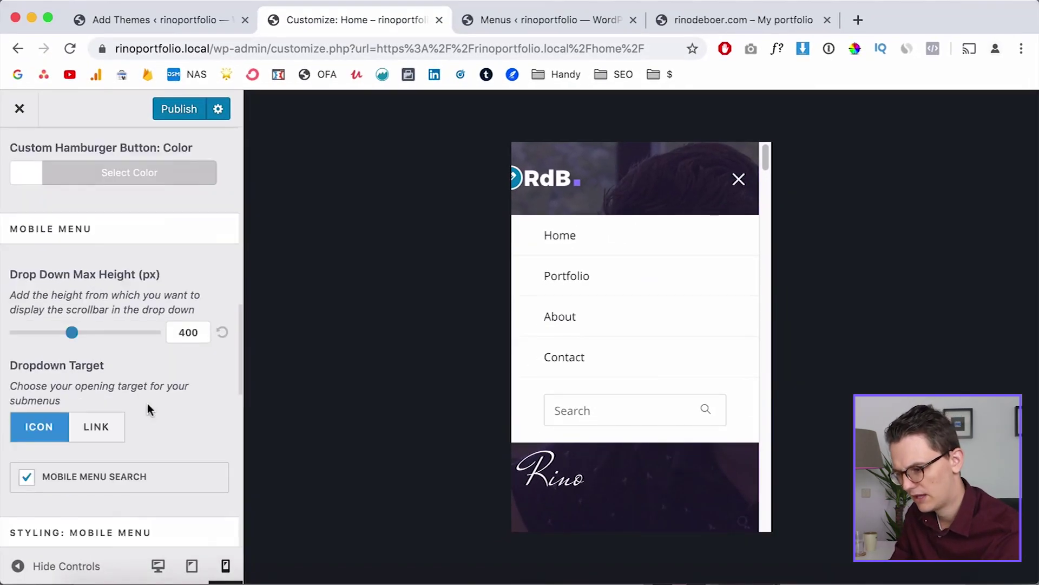
scroll(147, 403, "up", 1)
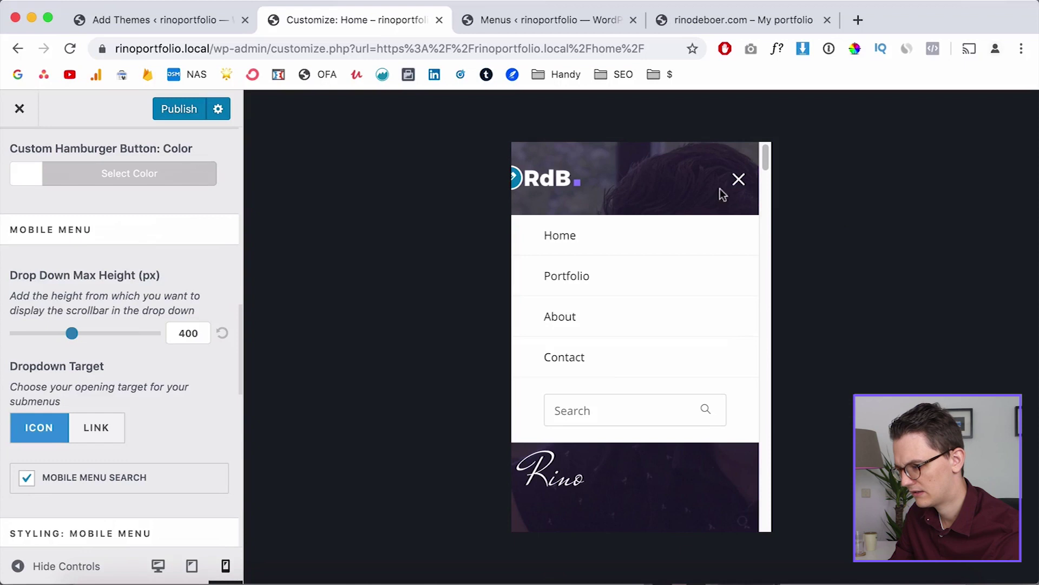
left_click(27, 479)
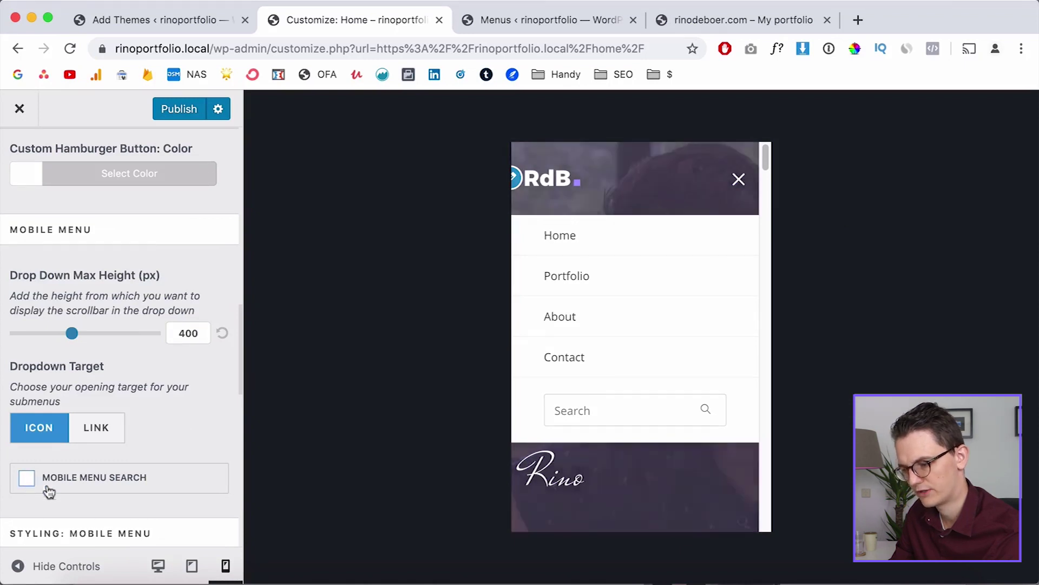
left_click(736, 182)
left_click(737, 185)
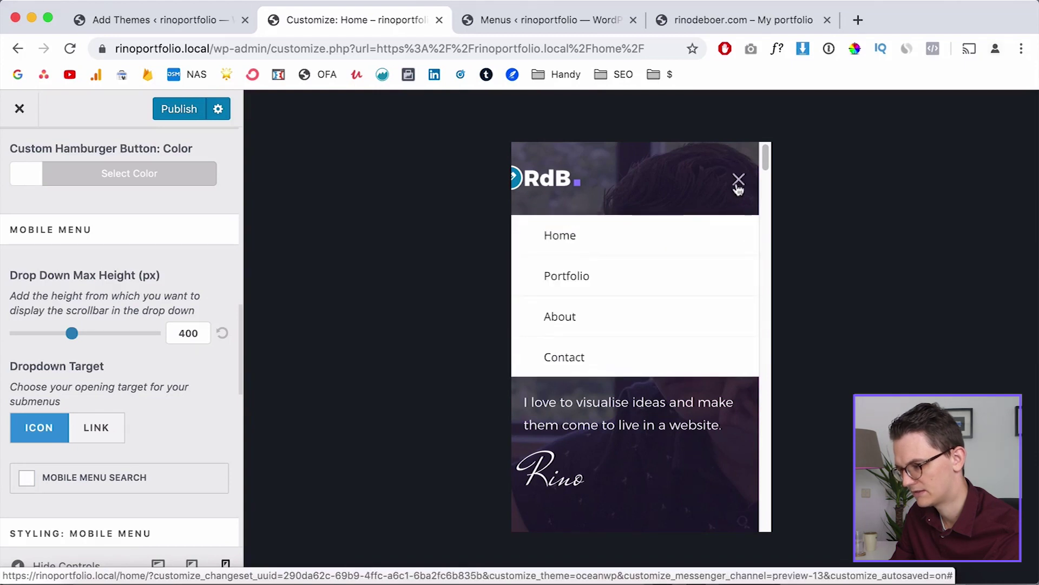
left_click(738, 184)
Set the mobile menu's link hover color to #9482ff.
scroll(155, 450, "down", 5)
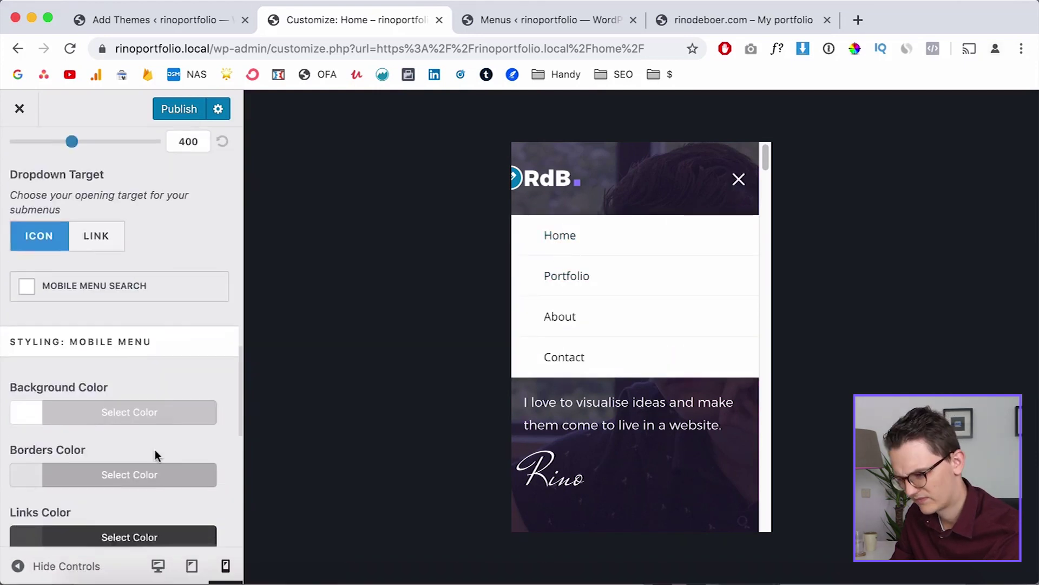
scroll(154, 449, "down", 3)
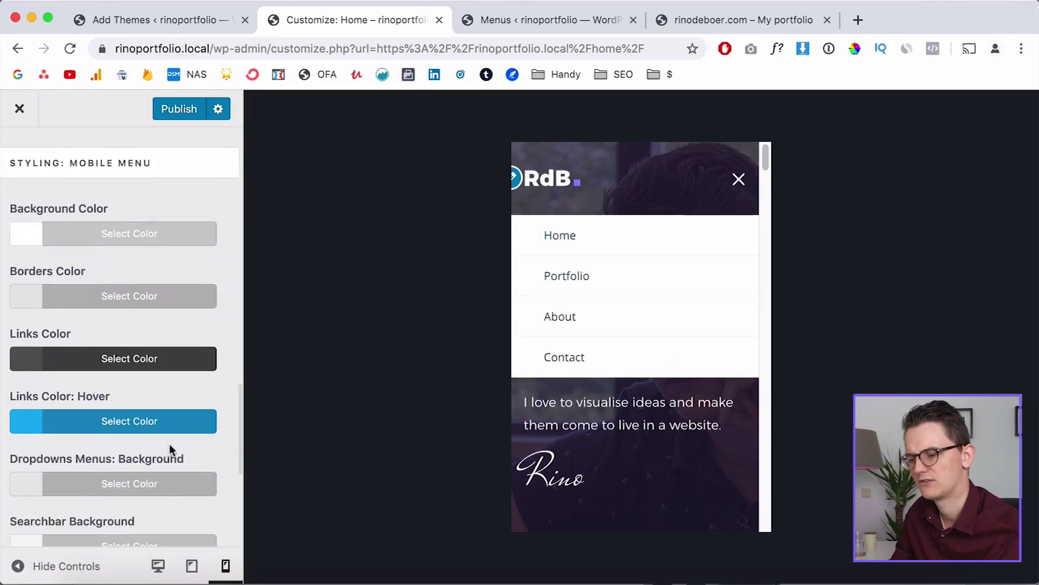
left_click(27, 403)
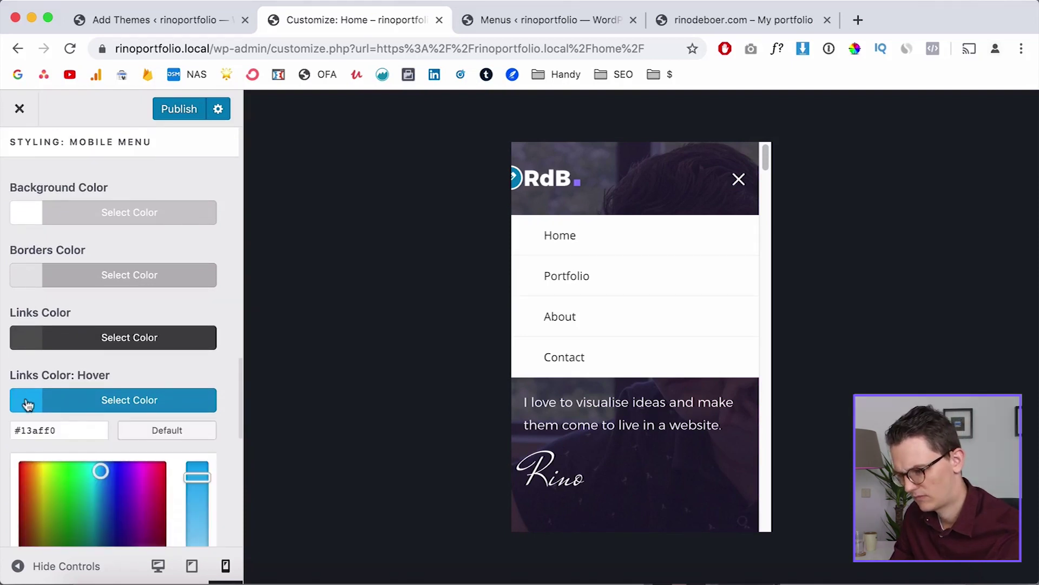
type("#9482ff")
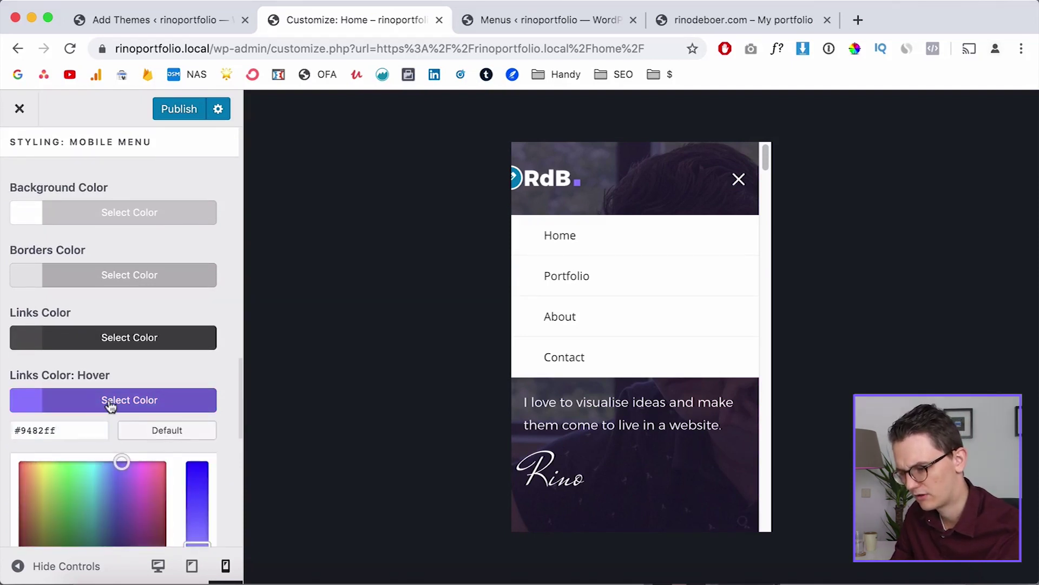
left_click(111, 406)
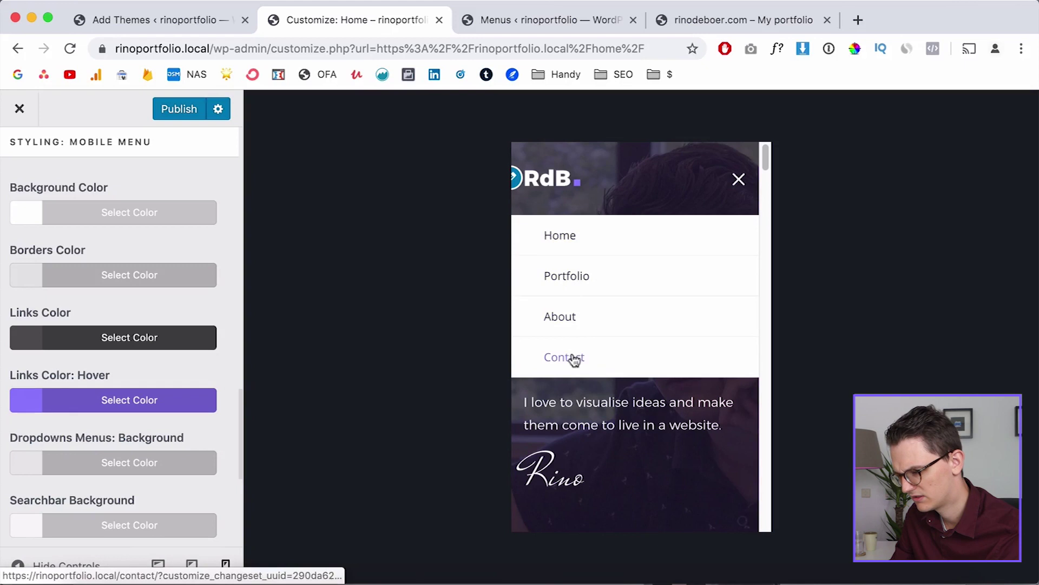
Set the mobile menu's borders color to white.
scroll(120, 330, "up", 2)
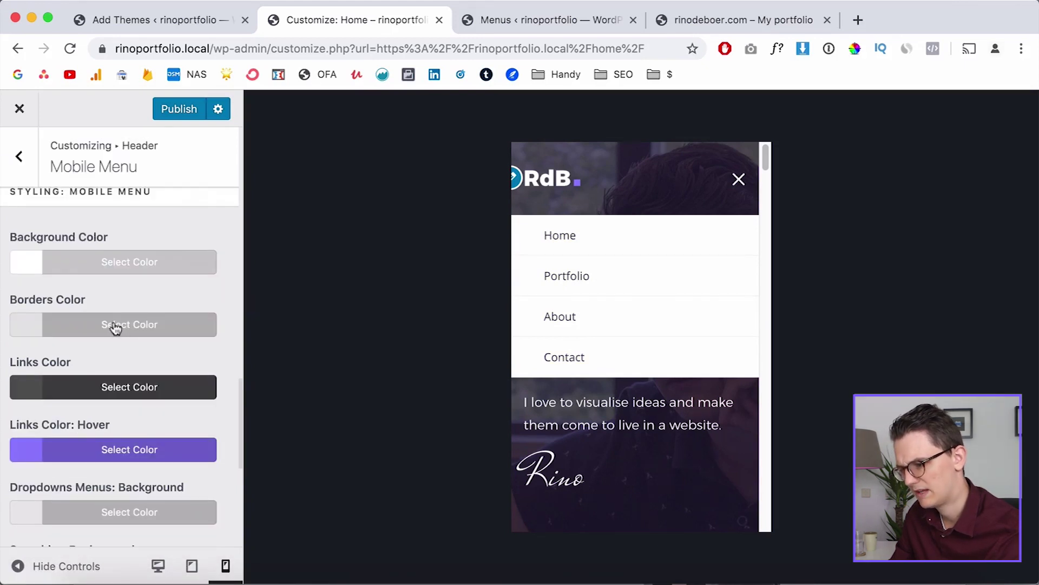
left_click(114, 325)
left_click_drag(74, 397, 18, 380)
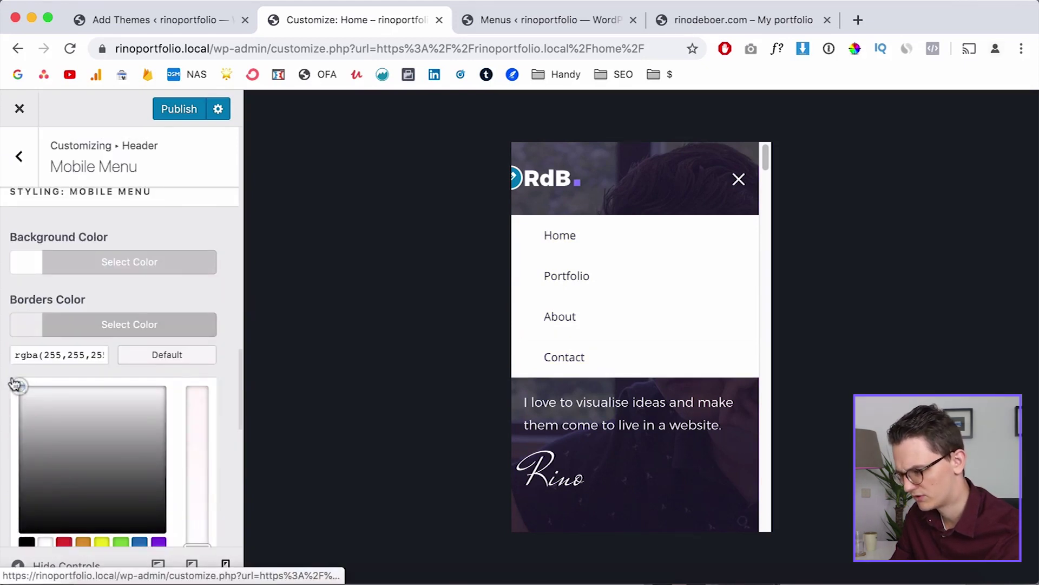
left_click(291, 325)
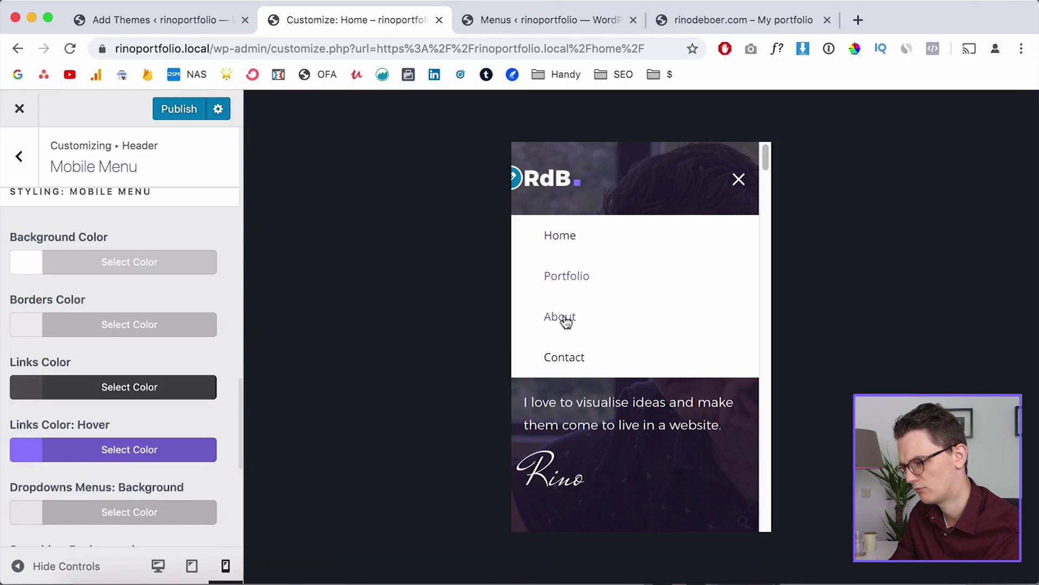
Return the preview from the open mobile menu to the desktop view and publish the customizer changes.
scroll(139, 420, "down", 7)
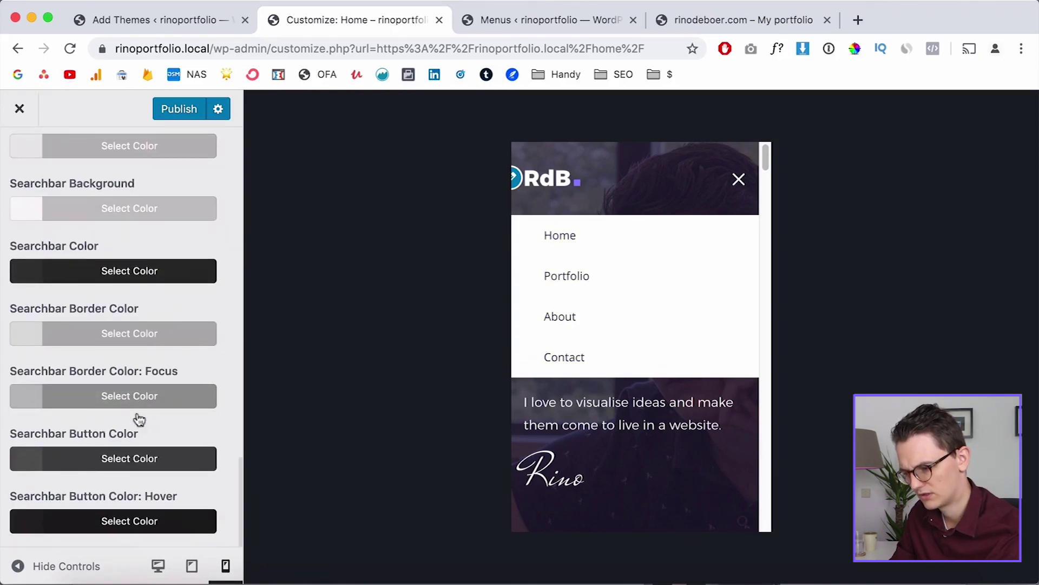
scroll(139, 420, "up", 6)
scroll(139, 420, "up", 5)
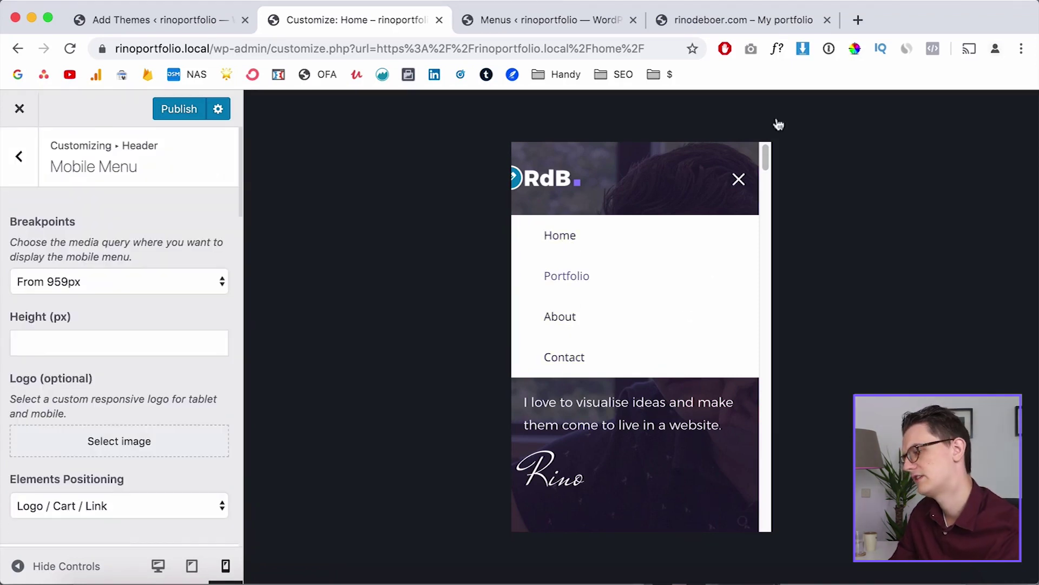
left_click(739, 180)
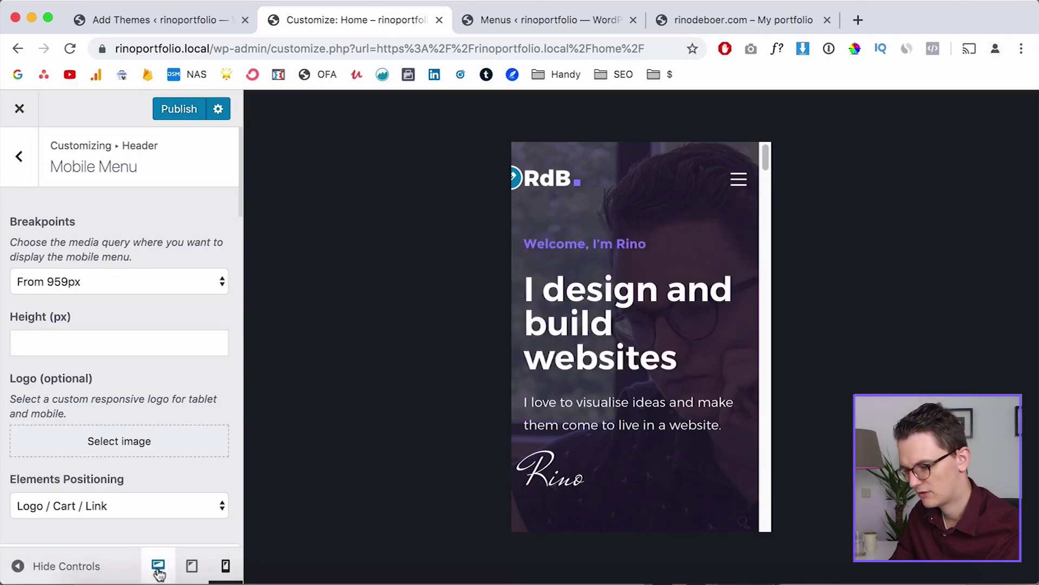
left_click(158, 566)
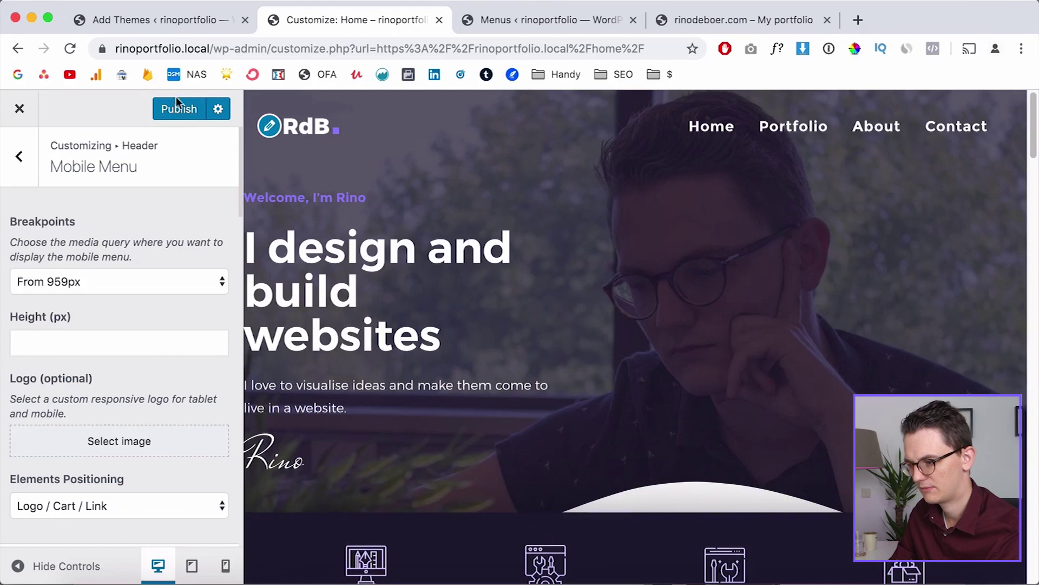
left_click(182, 113)
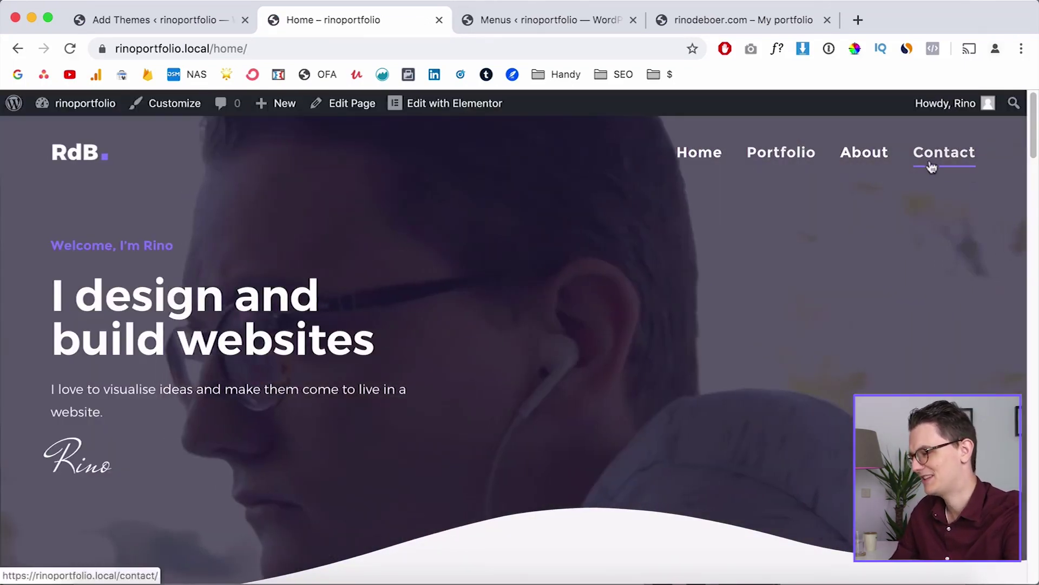
Compare the published home page's header and menu with rinodeboer.com, check it at smaller browser zoom and look through the sections further down.
left_click(674, 20)
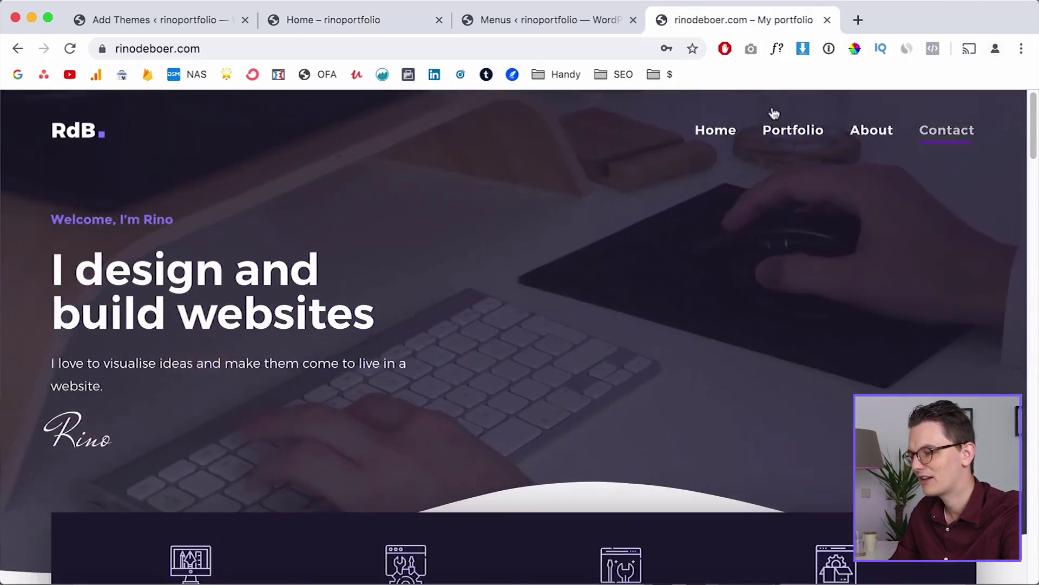
left_click(330, 19)
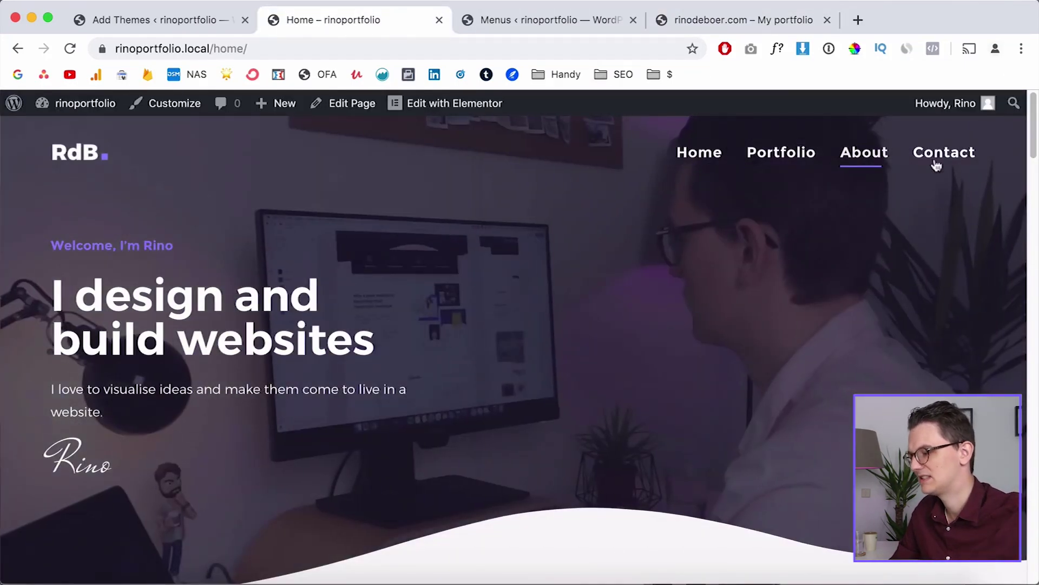
key("super+minus")
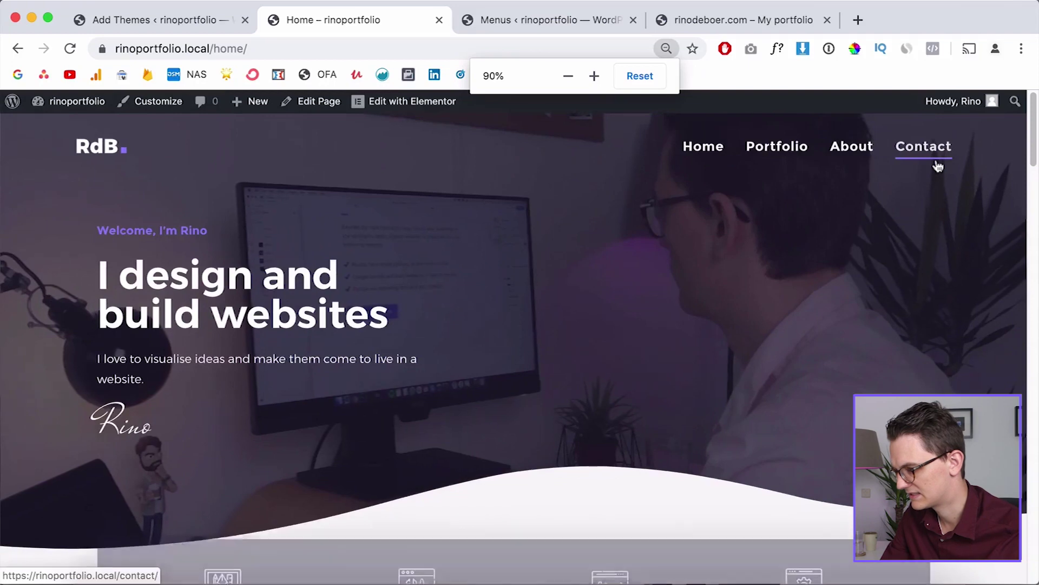
key("super+minus")
key("super+0")
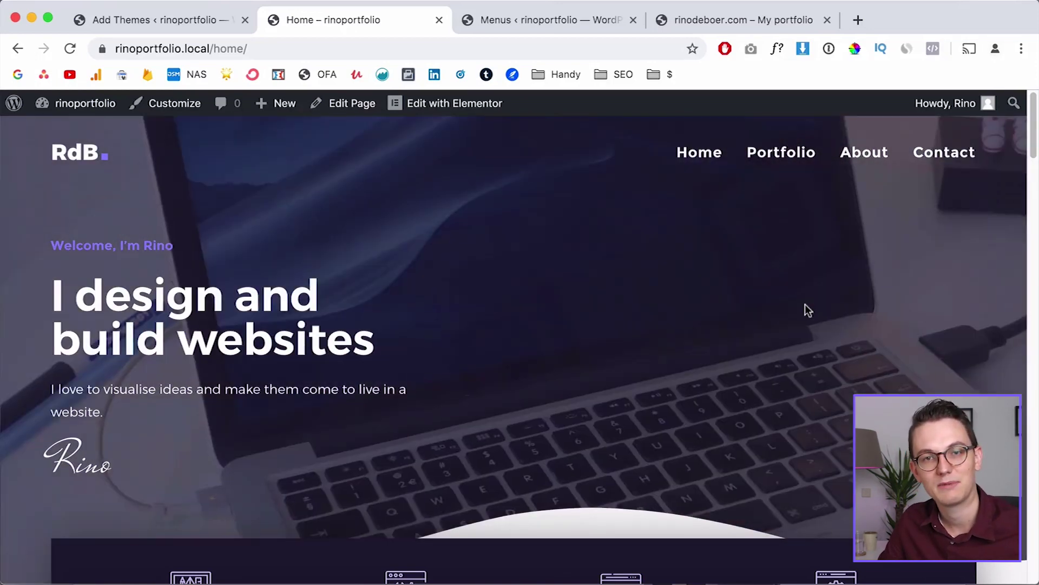
scroll(805, 306, "down", 1)
scroll(804, 304, "down", 10)
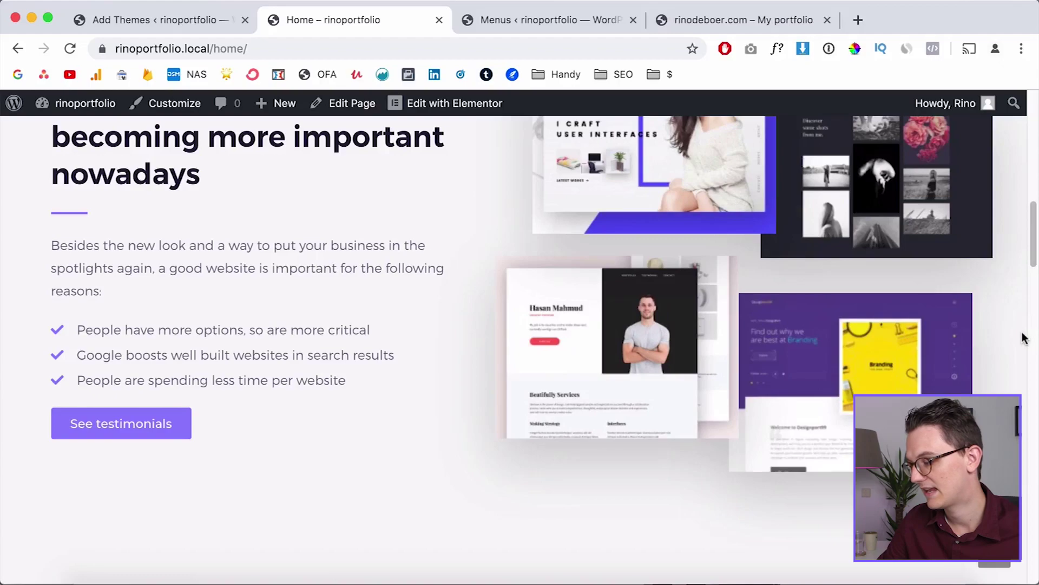
scroll(1022, 339, "down", 6)
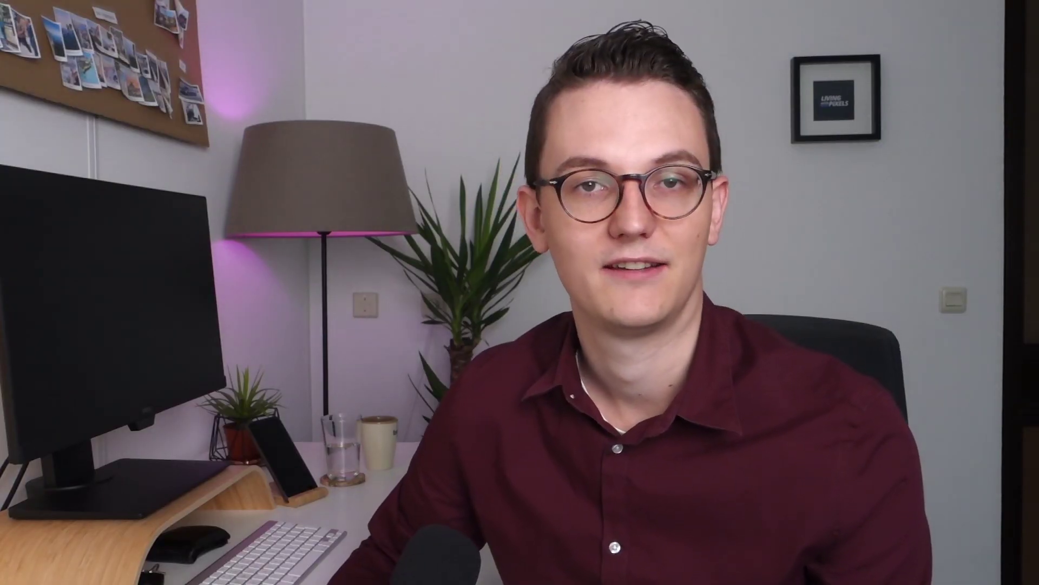